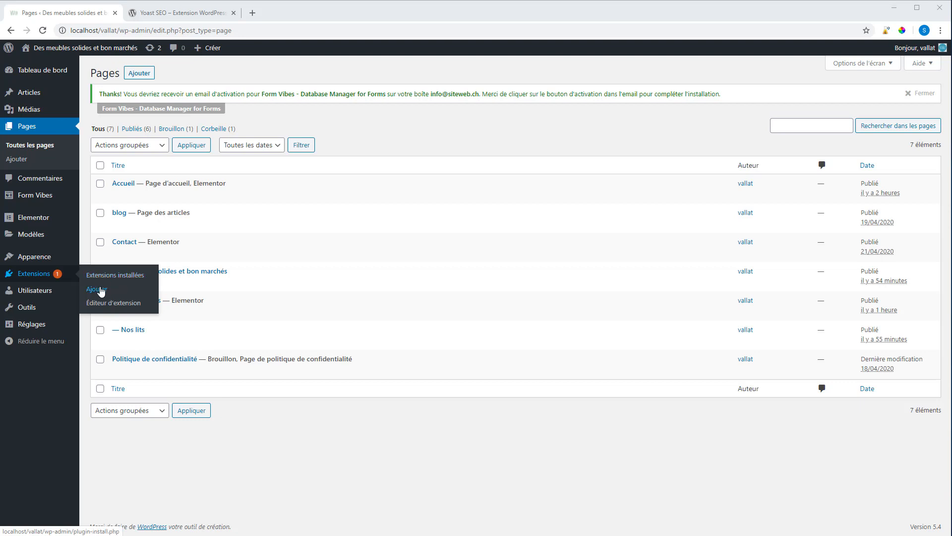
Step: Search the plugin directory in the WordPress admin for "yoast"
left_click(99, 288)
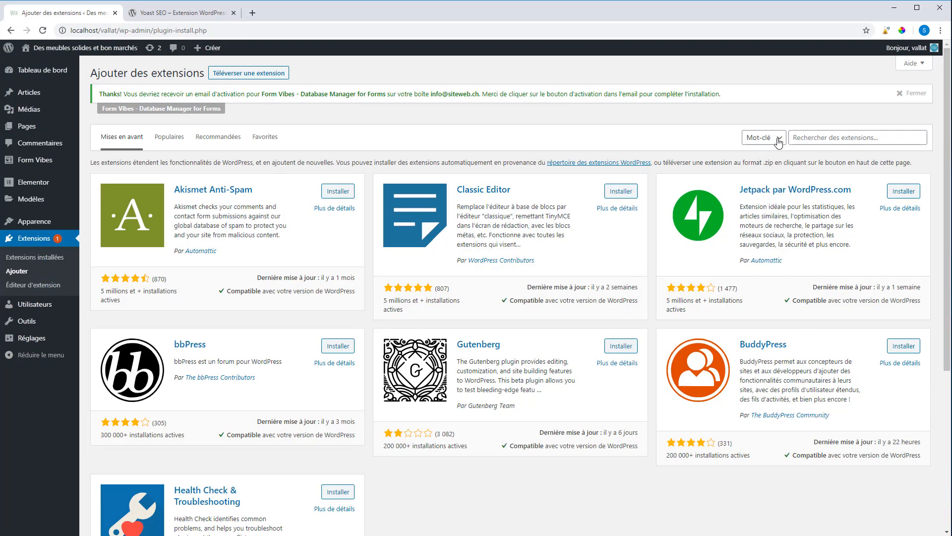
left_click(792, 137)
type("yoast")
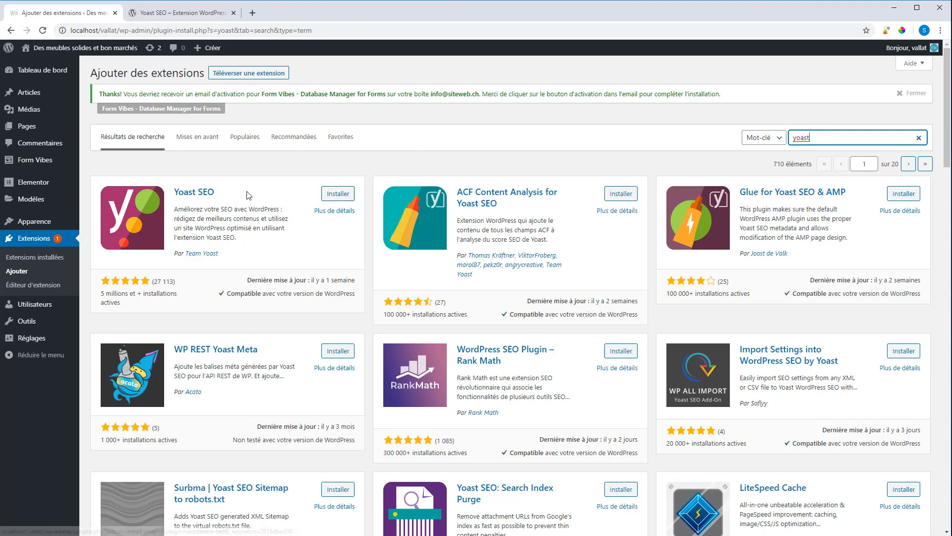
Step: Search the web for "yoast" in the second browser tab and download the Yoast SEO plugin from its WordPress.org page
left_click(171, 14)
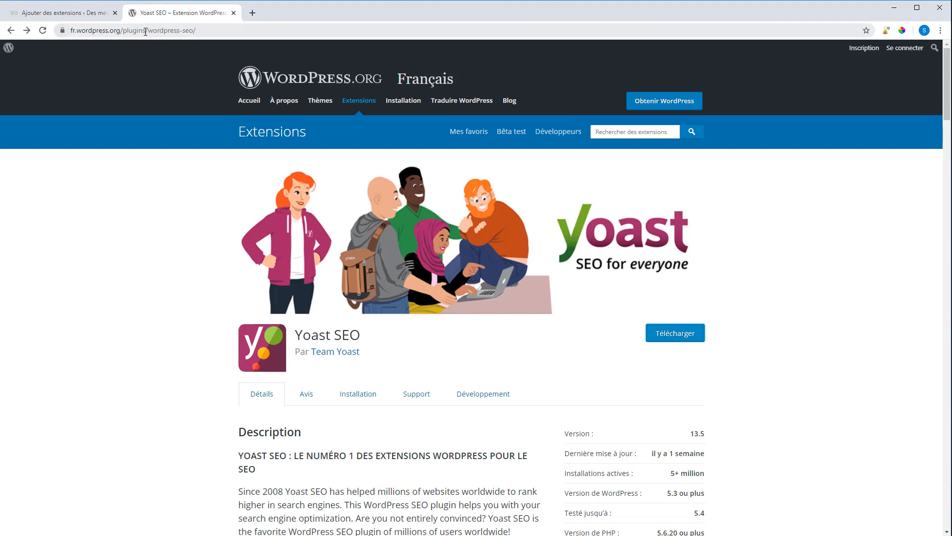
left_click(201, 31)
left_click(209, 32)
left_click_drag(222, 33, 60, 26)
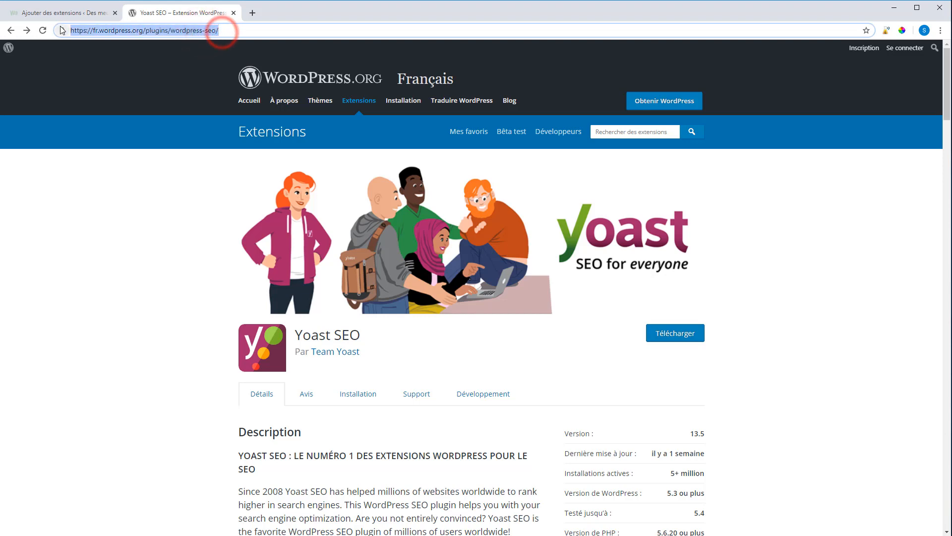
type("yoast")
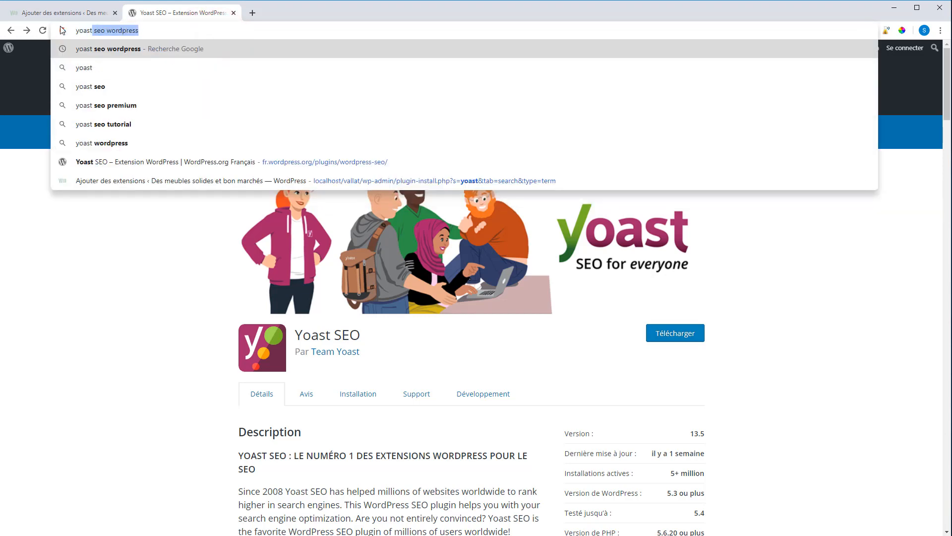
key("Delete")
key("Return")
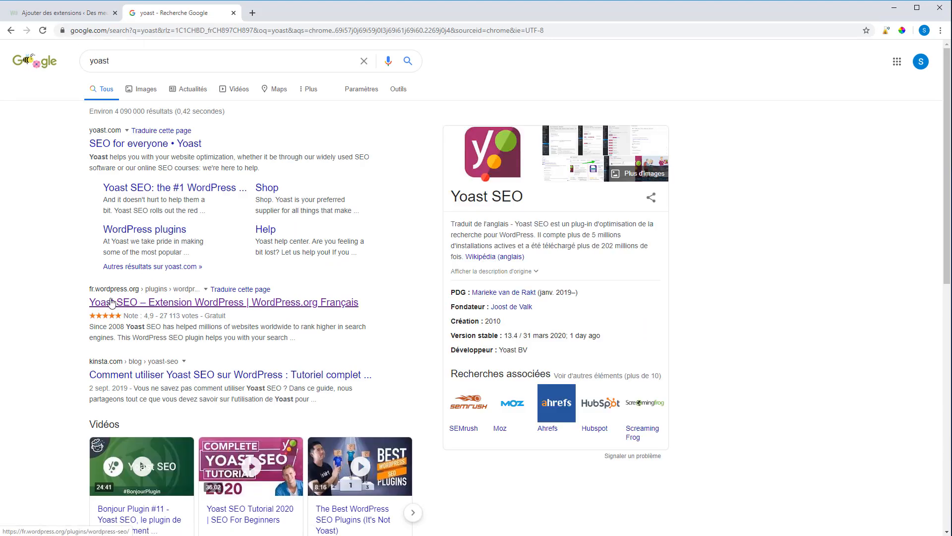
left_click(139, 303)
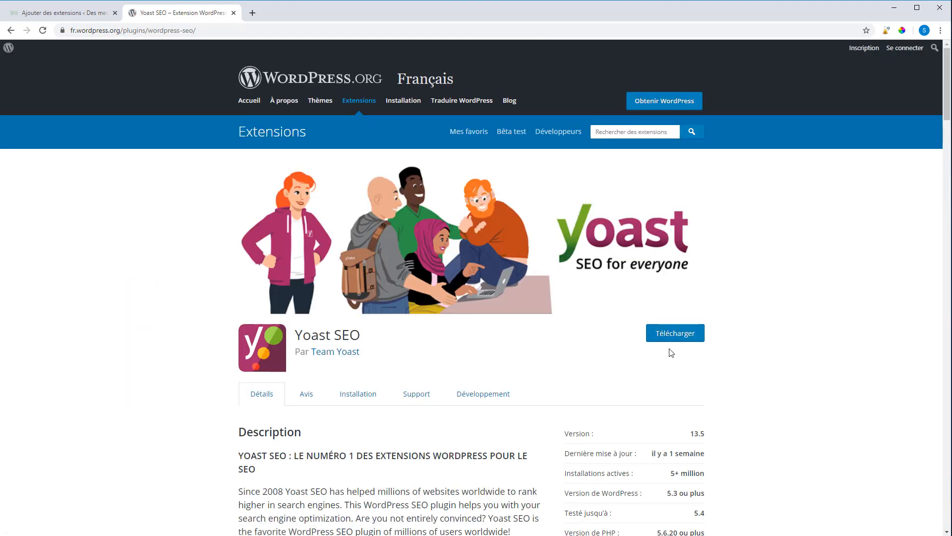
left_click(678, 336)
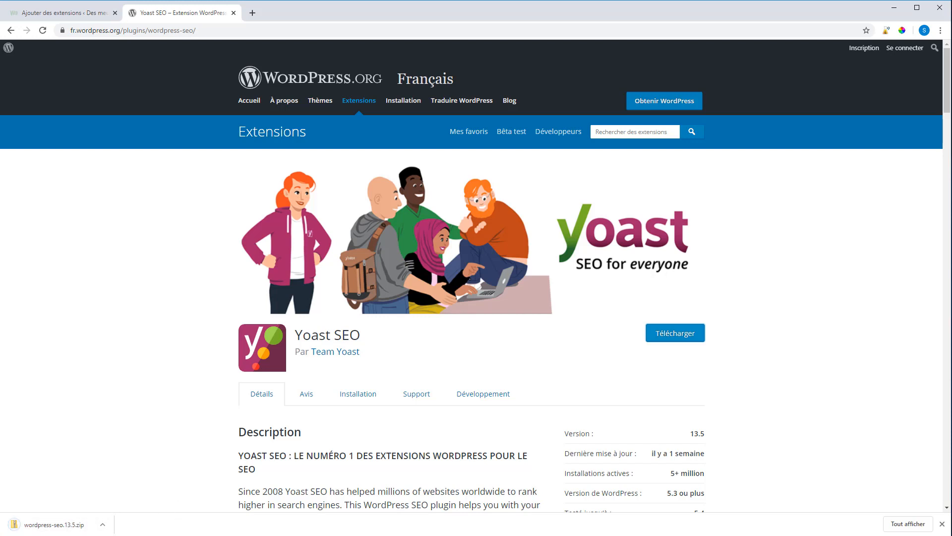
Step: Extract wordpress-seo.13.5.zip in the Téléchargements folder to the proposed wordpress-seo.13.5 destination
left_click(114, 535)
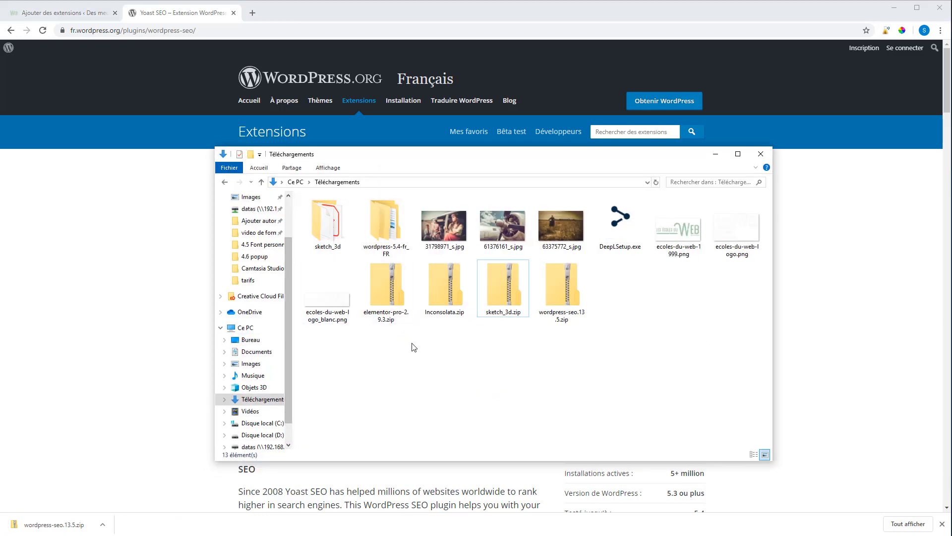
left_click(546, 303)
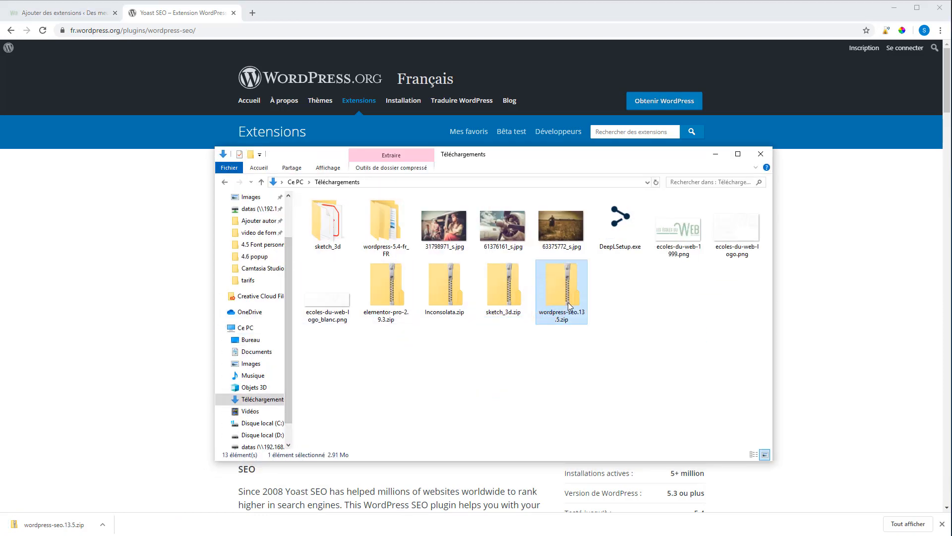
right_click(570, 304)
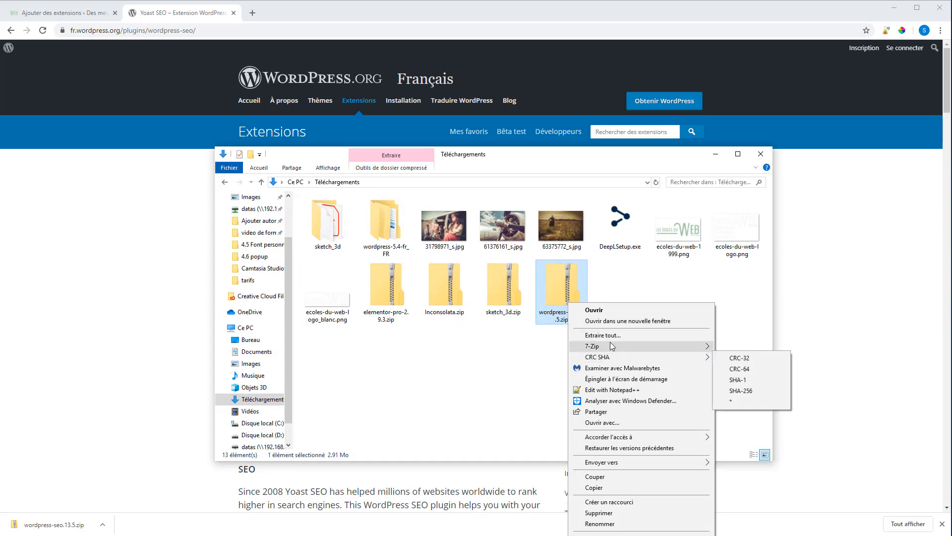
left_click(615, 334)
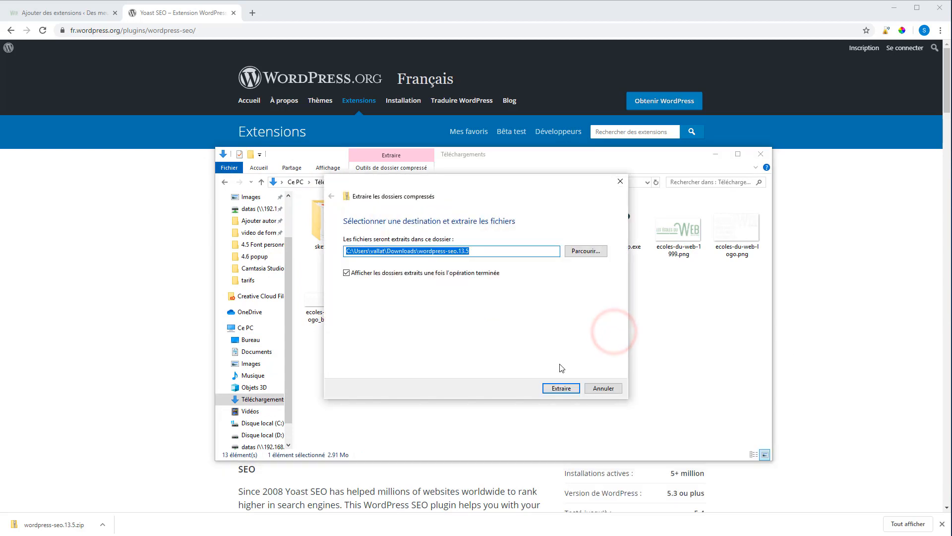
left_click(561, 388)
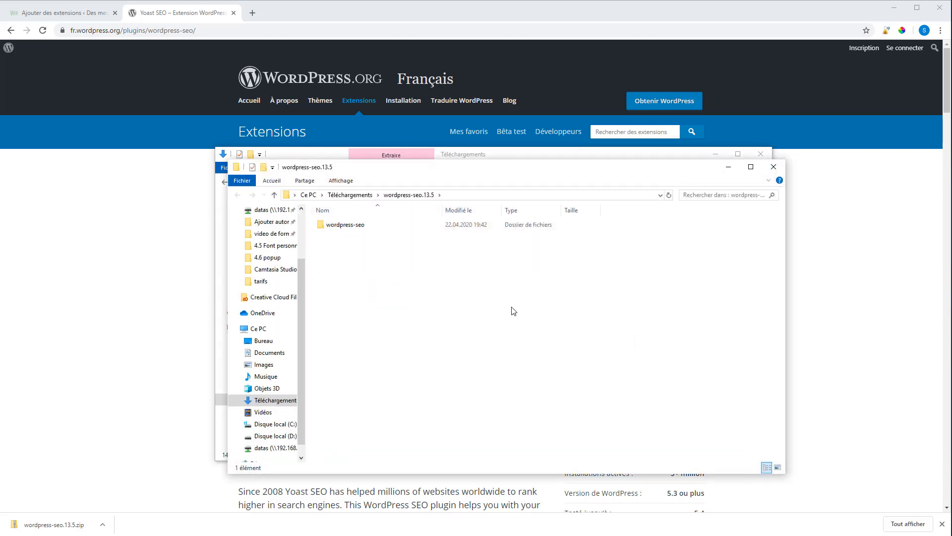
Step: Copy the extracted wordpress-seo folder into wp-content\plugins of the local site under C:\MAMP\htdocs
right_click(348, 224)
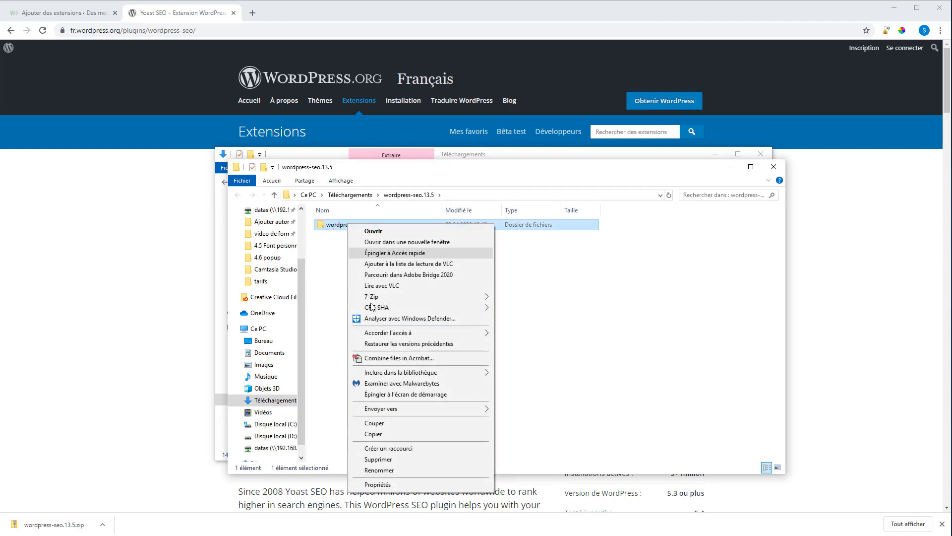
left_click(380, 432)
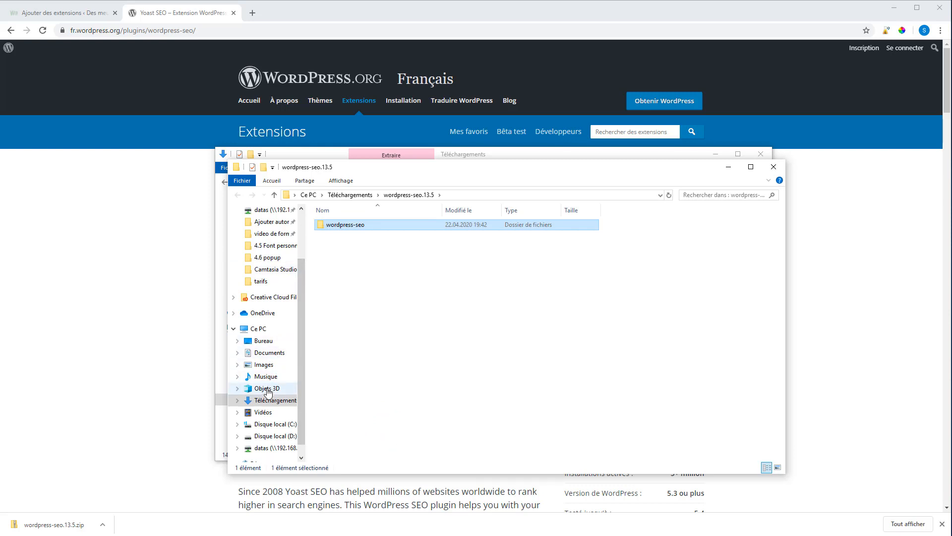
left_click(270, 425)
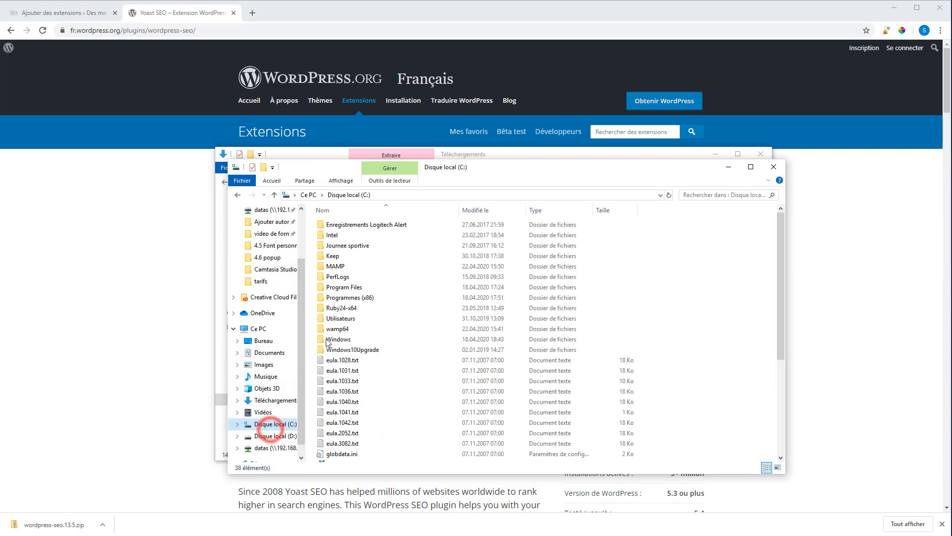
double_click(341, 266)
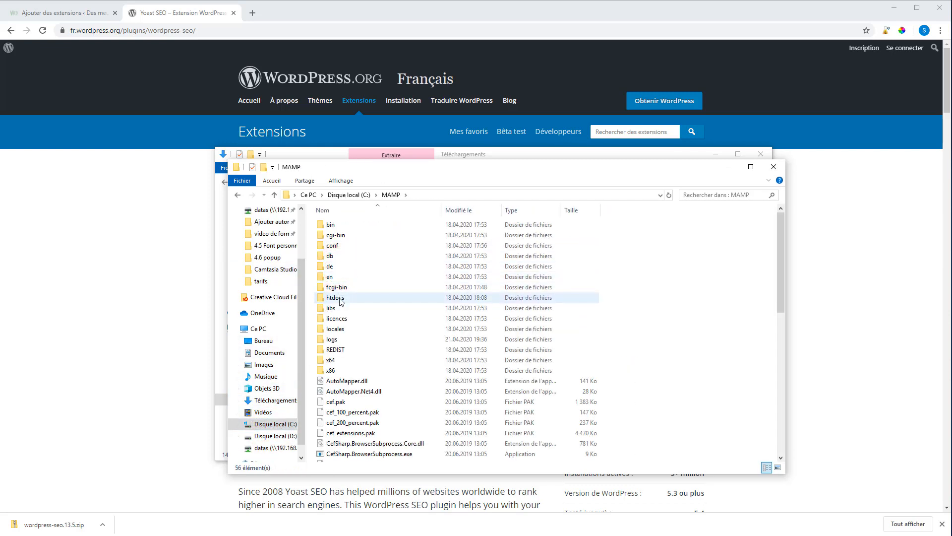
double_click(338, 297)
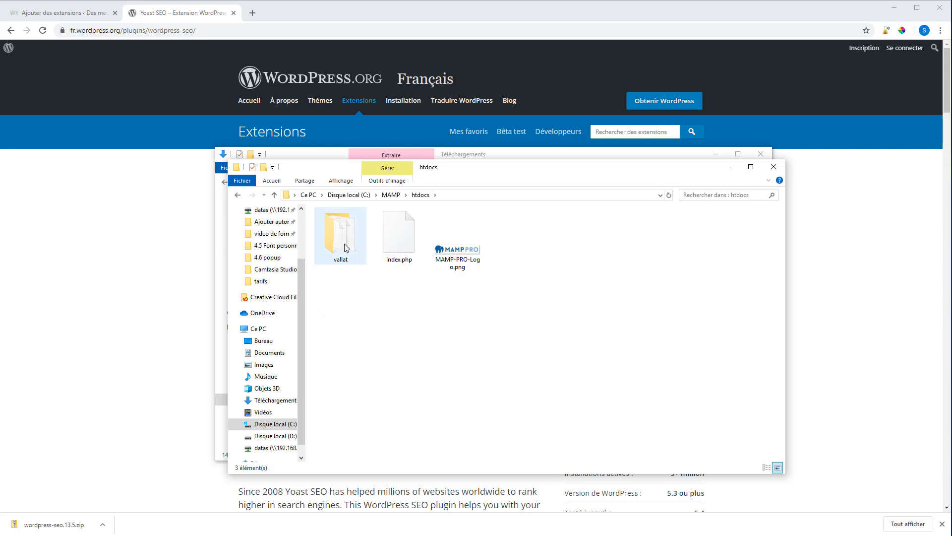
double_click(345, 248)
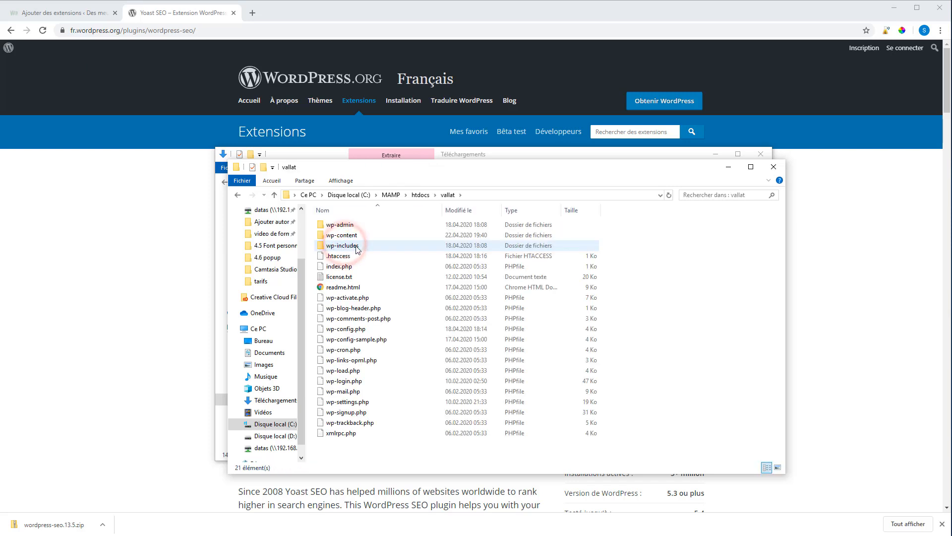
double_click(353, 236)
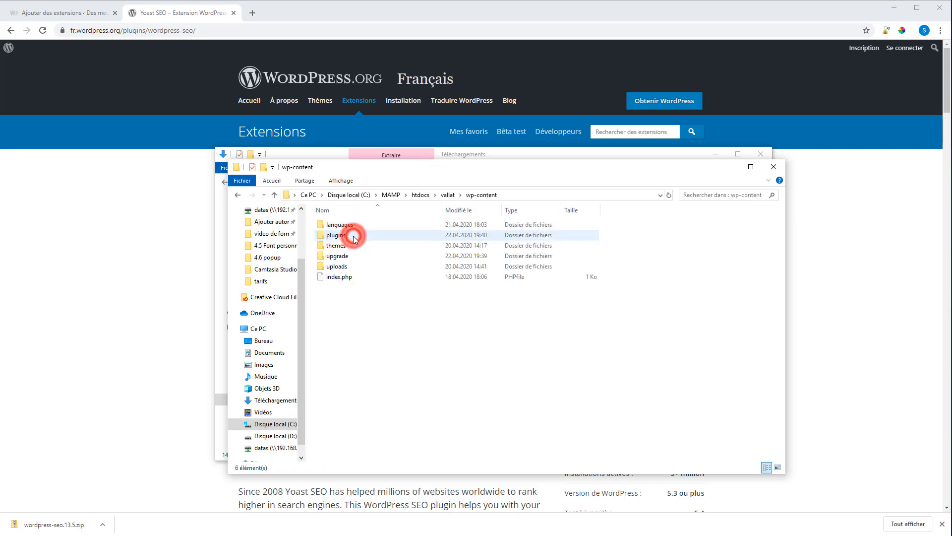
left_click(346, 236)
double_click(346, 236)
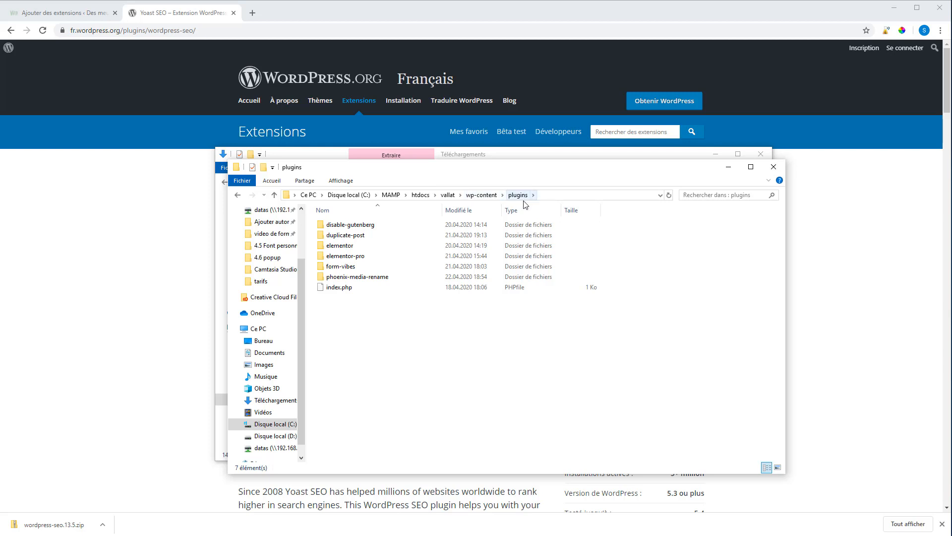
right_click(391, 342)
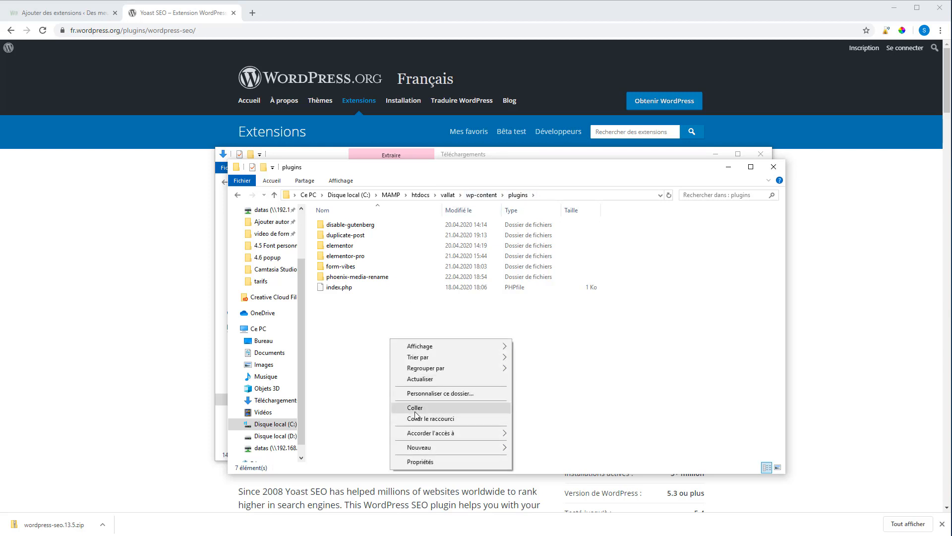
left_click(417, 410)
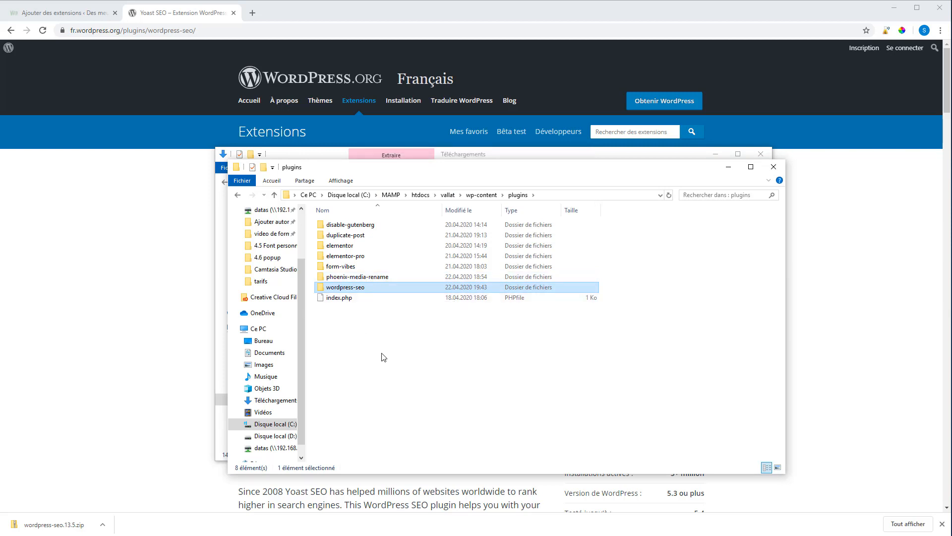
Step: Activate Yoast SEO in the WordPress site's list of installed plugins and dismiss the browser's download bar
left_click(76, 12)
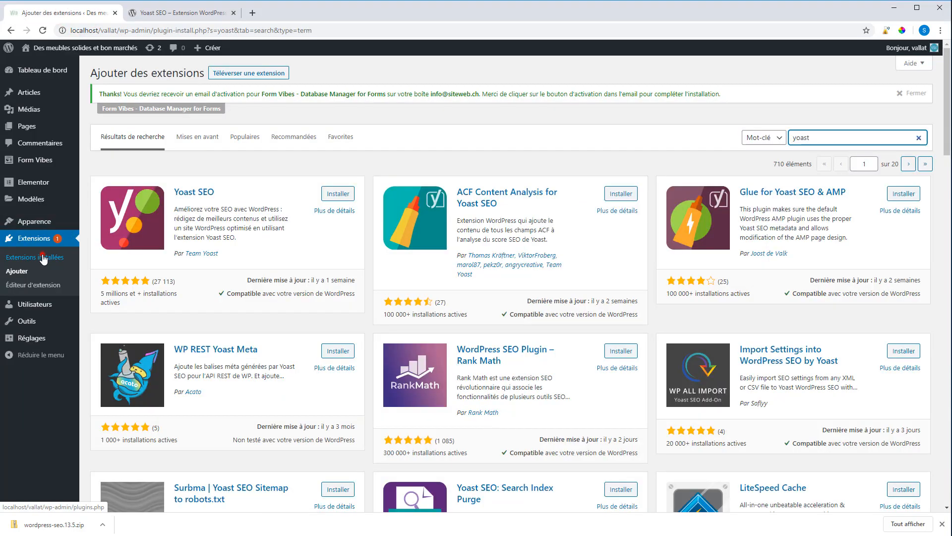
left_click(44, 258)
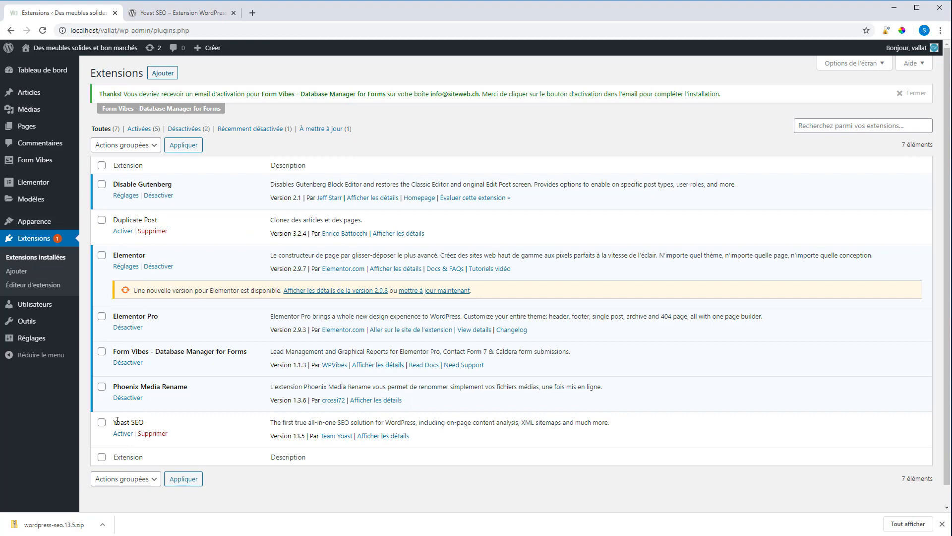
left_click(121, 434)
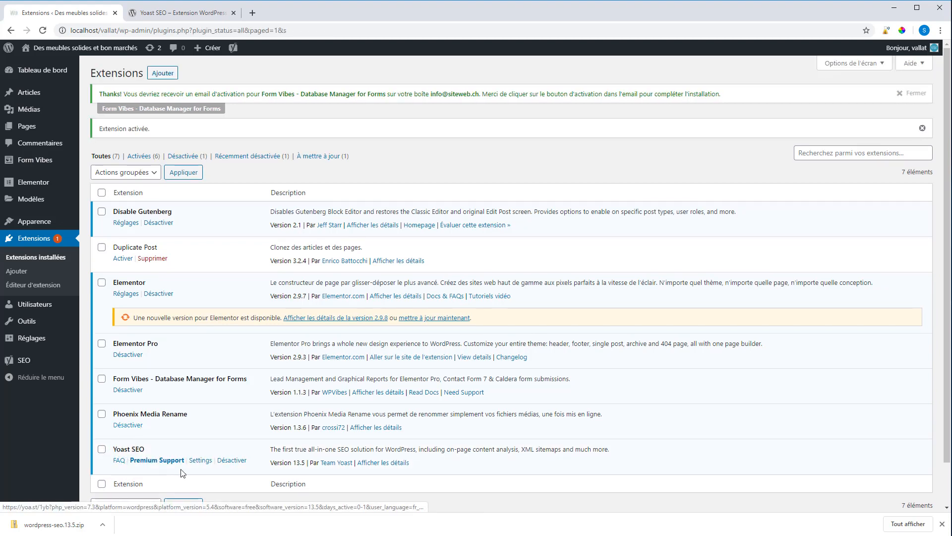
left_click(941, 524)
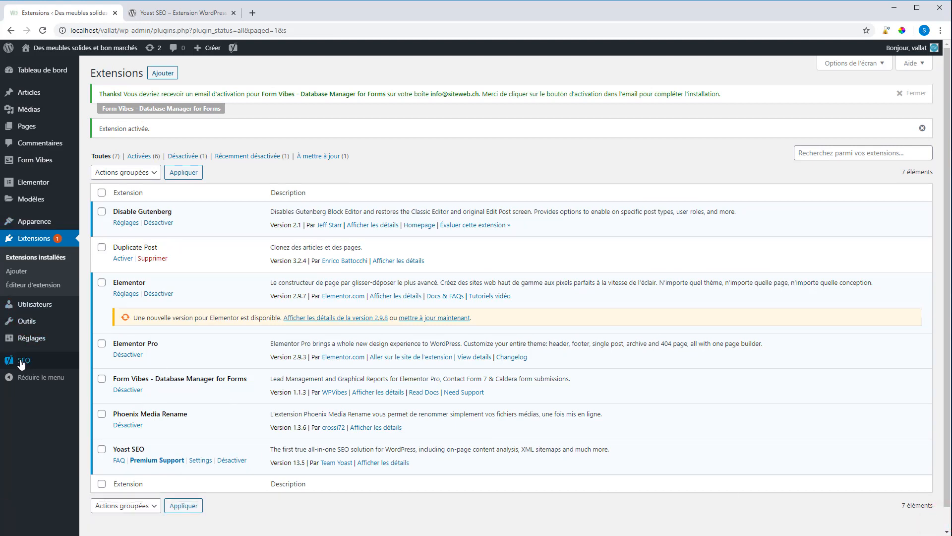
Step: Review the Features and Webmaster Tools sections of Yoast SEO's General settings
mouse_move(18, 363)
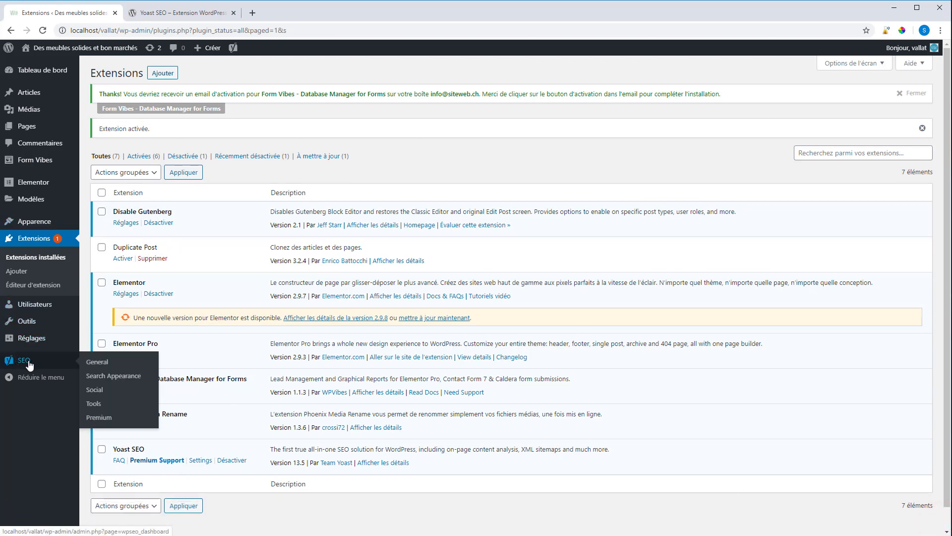
left_click(89, 363)
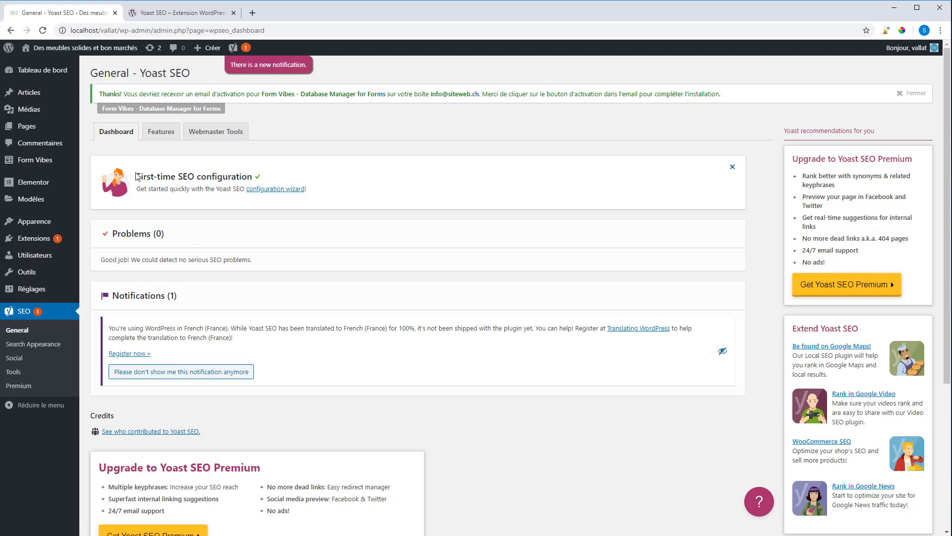
left_click(160, 131)
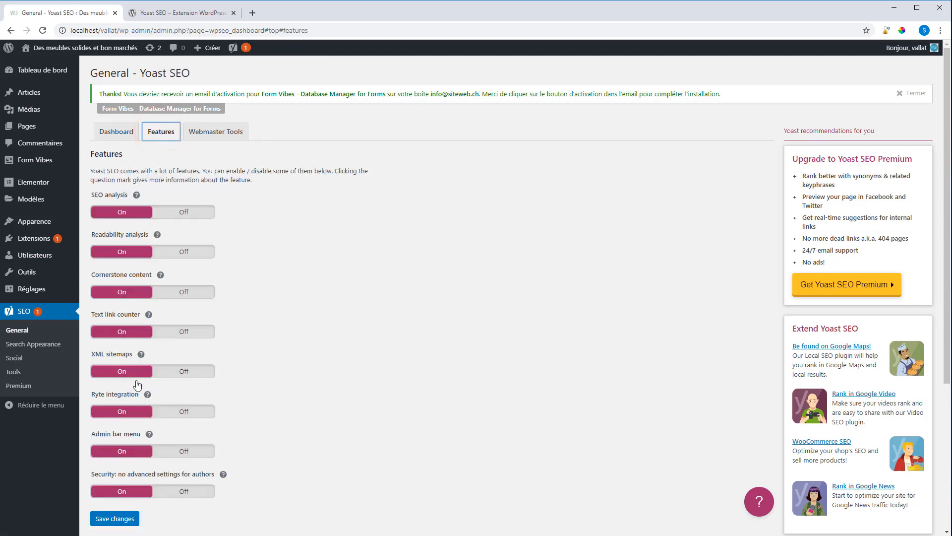
left_click(218, 132)
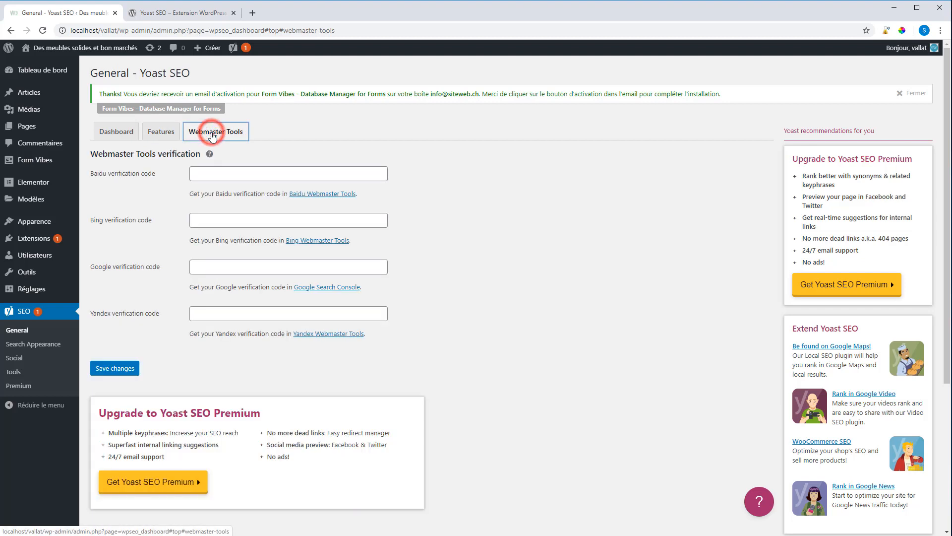
Step: Enter "Vente de meubles" as the organization name in Yoast SEO's Search Appearance settings
left_click(29, 345)
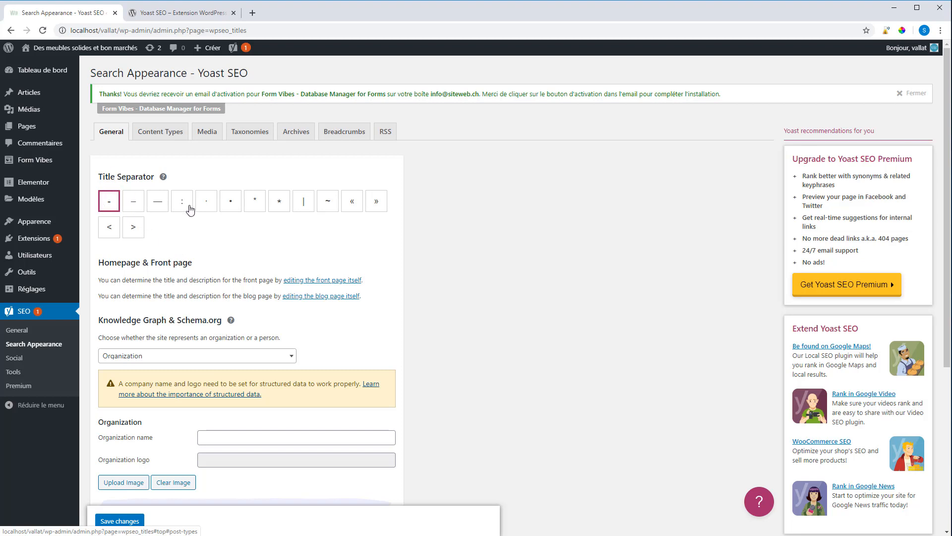
scroll(232, 249, "down", 2)
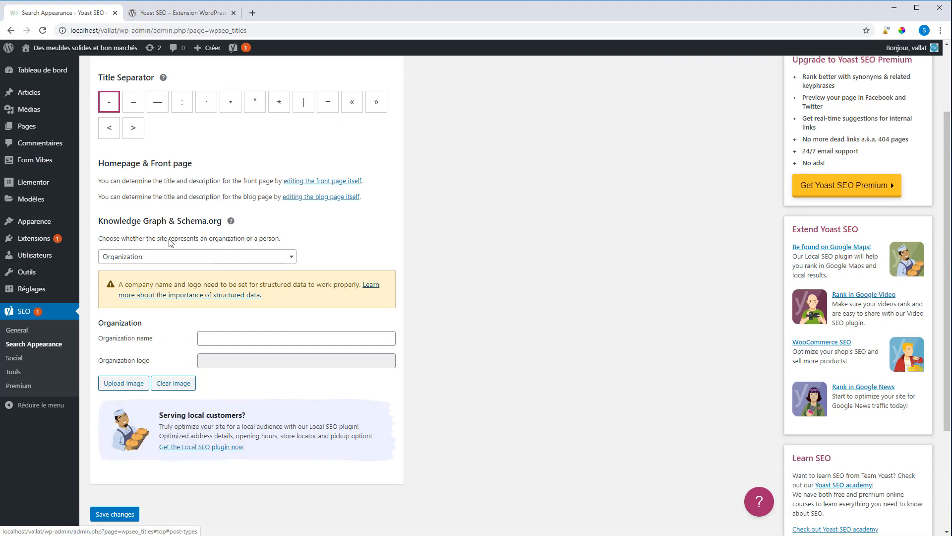
left_click(214, 334)
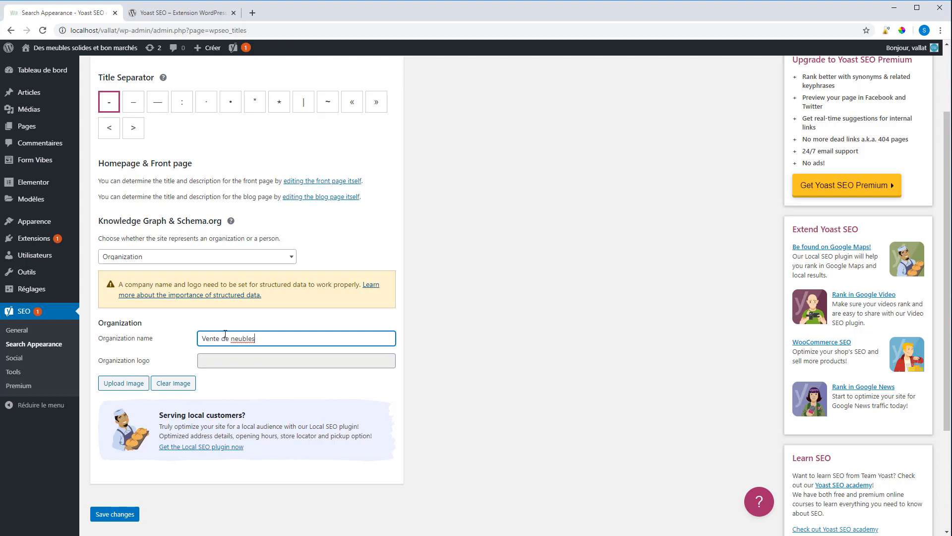
left_click(229, 338)
left_click(208, 366)
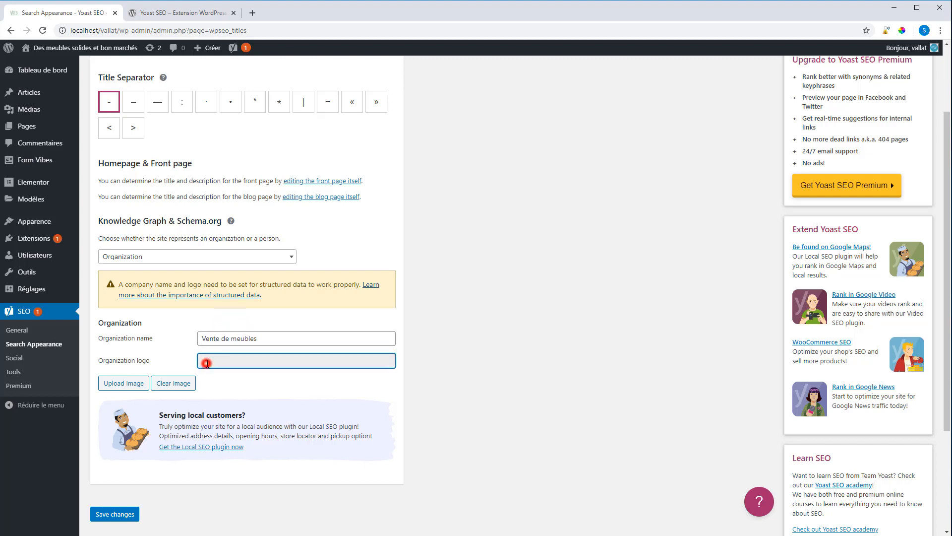
Step: Set ecoles-du-web-1999.png from the media library as the organization logo
left_click(127, 382)
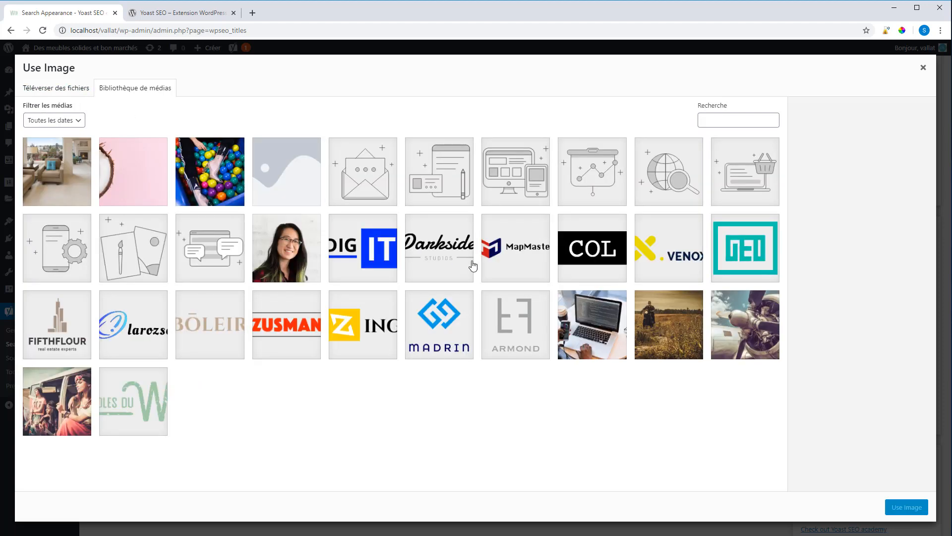
left_click(143, 407)
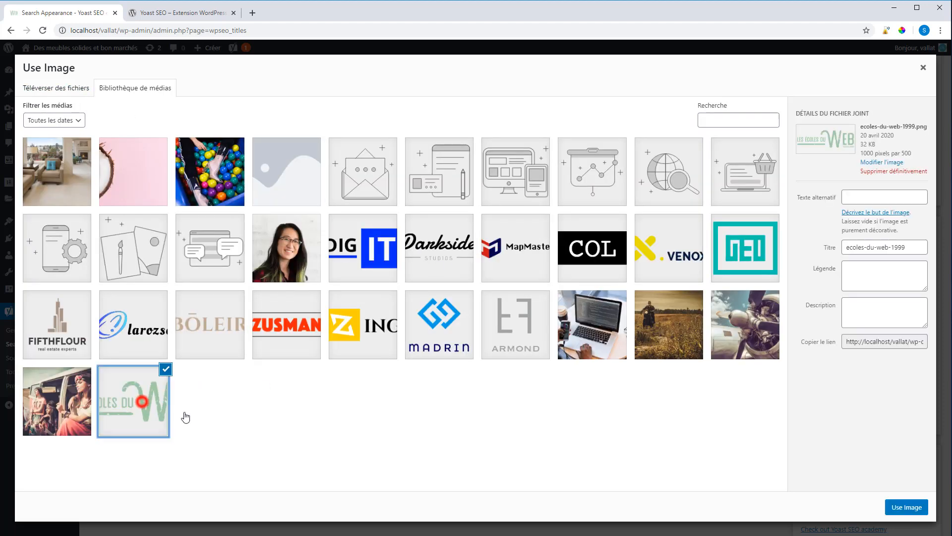
left_click(907, 507)
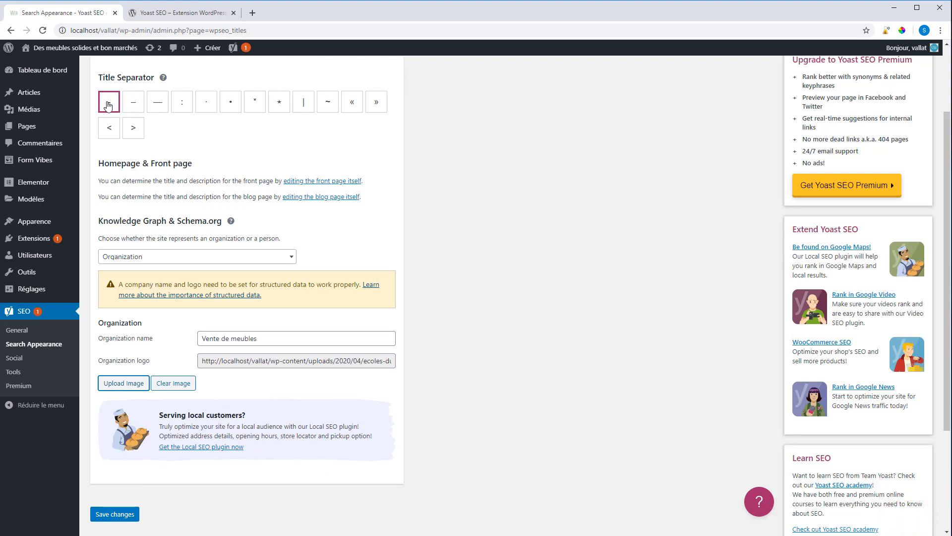
Step: Check the logo on the site's front page in a separate browser tab, and save the Search Appearance settings
left_click(51, 60, "ctrl")
left_click(162, 13)
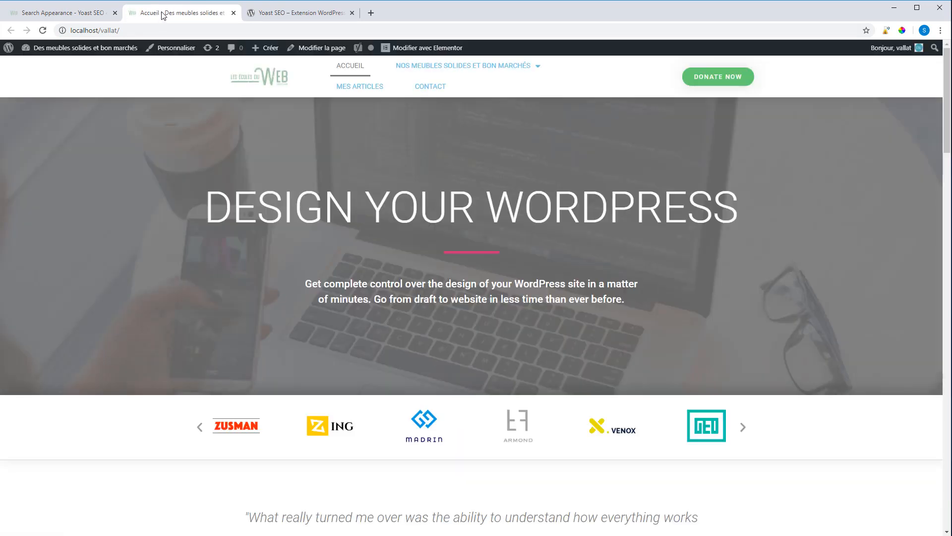
left_click(266, 77)
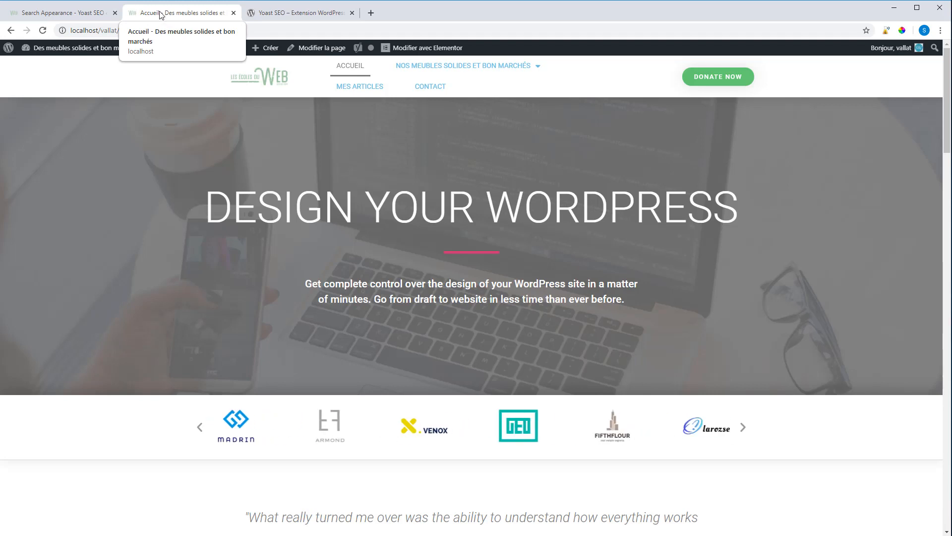
left_click(75, 14)
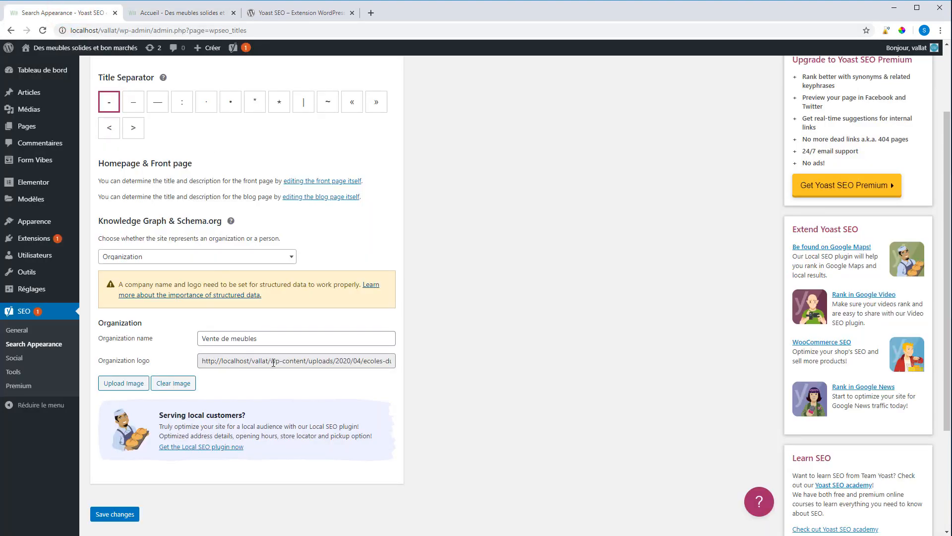
left_click(130, 515)
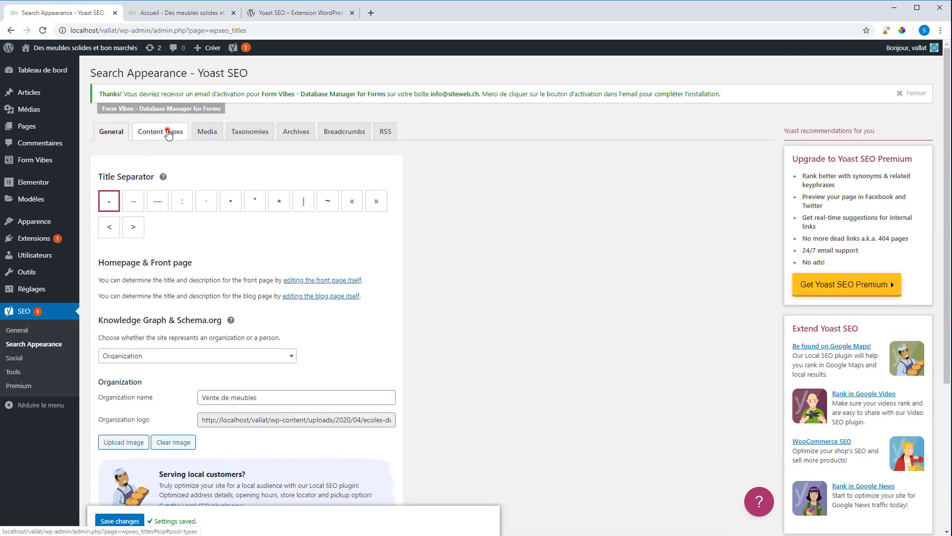
Step: Review the Content Types, Media, Taxonomies, Archives, Breadcrumbs and RSS sections of Yoast SEO's Search Appearance settings
left_click(167, 131)
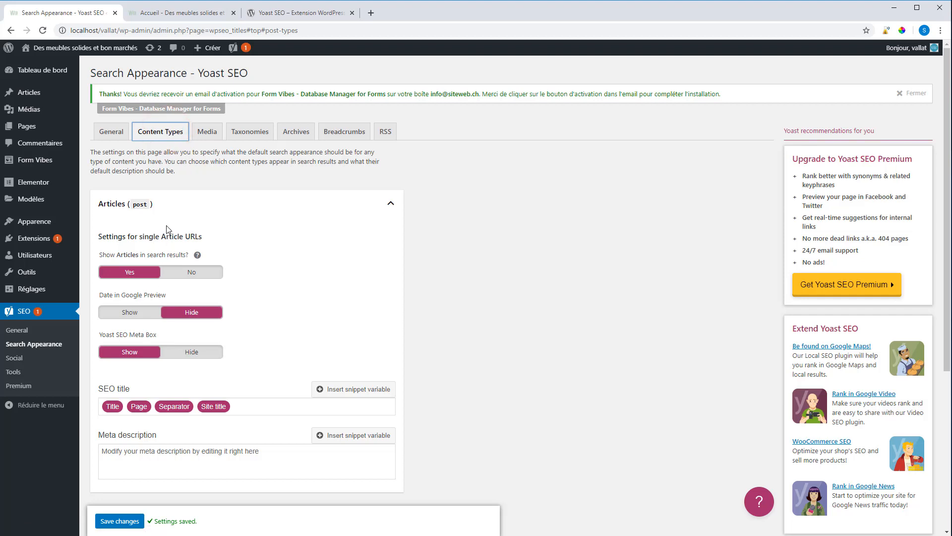
left_click(208, 133)
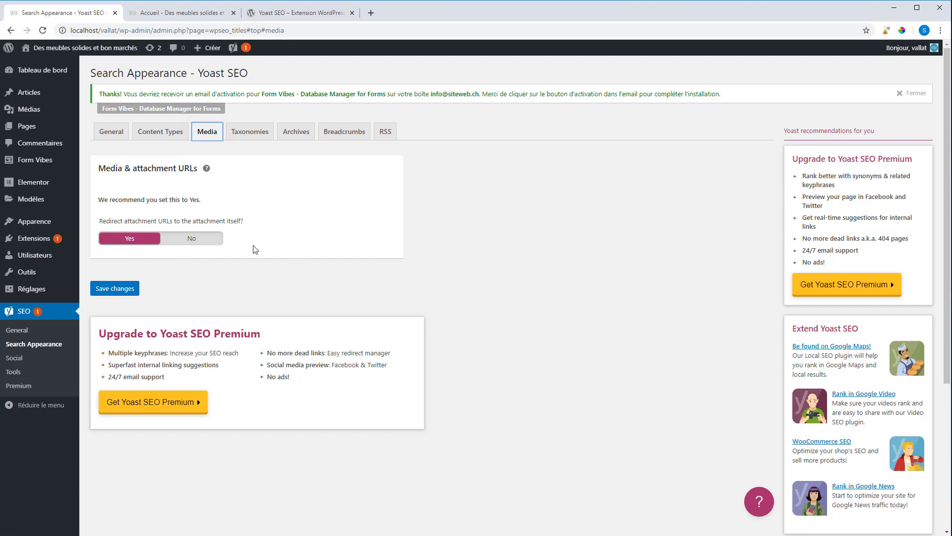
left_click(255, 132)
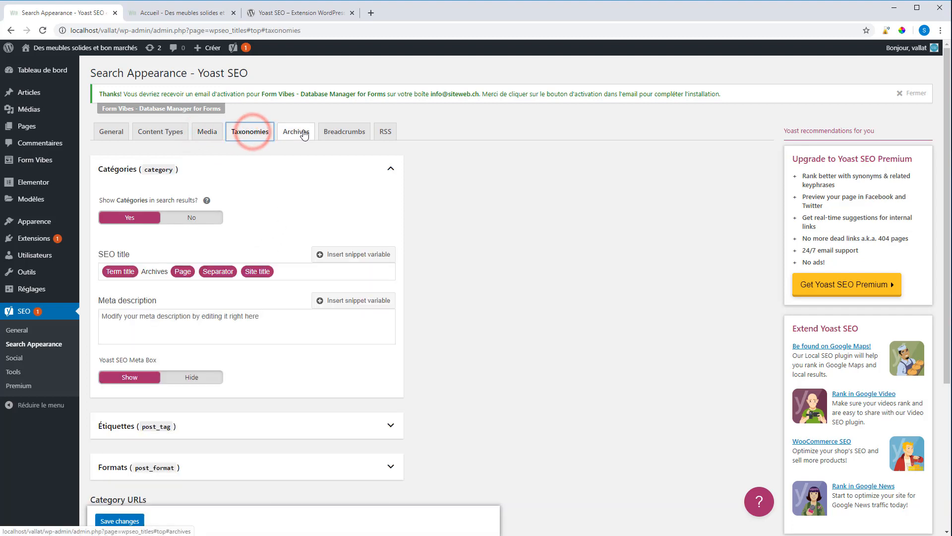
left_click(301, 132)
left_click(332, 134)
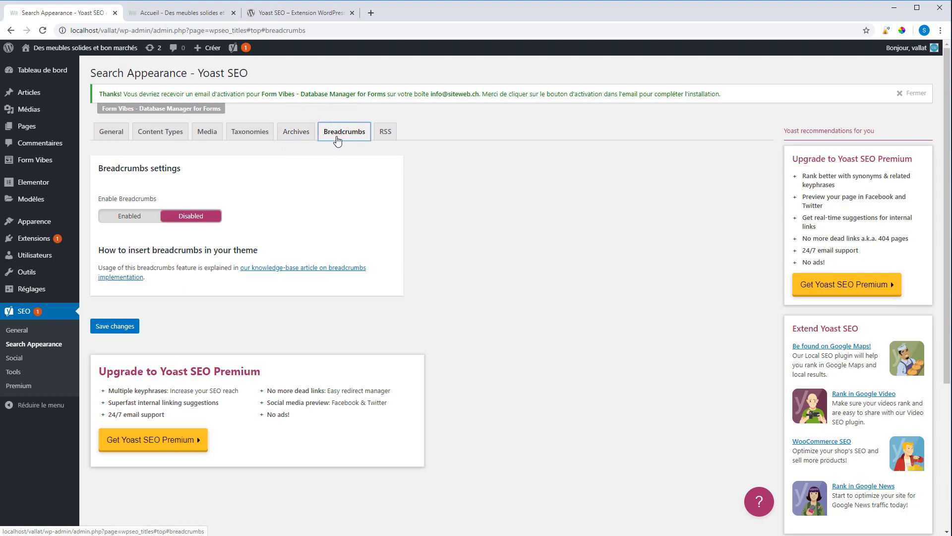
left_click(389, 133)
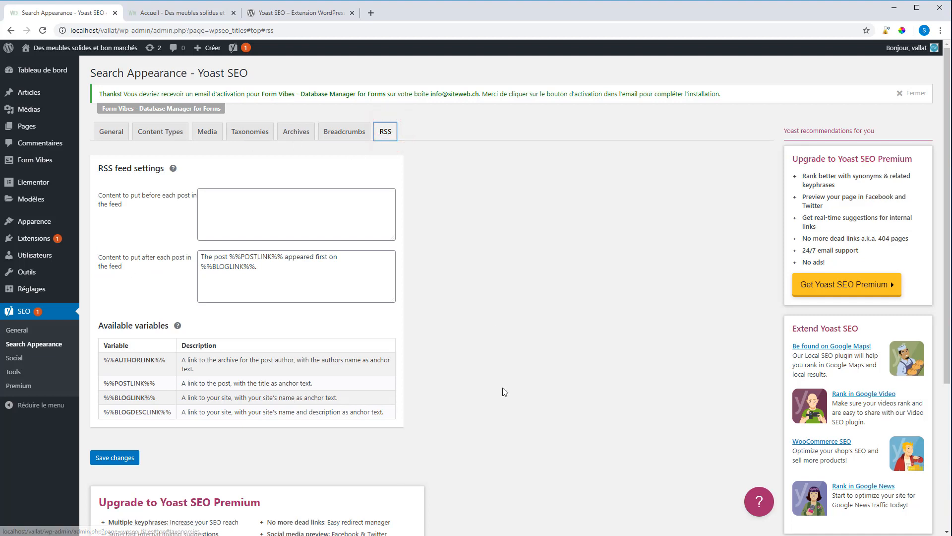
Step: Review Yoast SEO's Social settings for Accounts, Facebook, Twitter and Pinterest, and its built-in Tools page
left_click(15, 358)
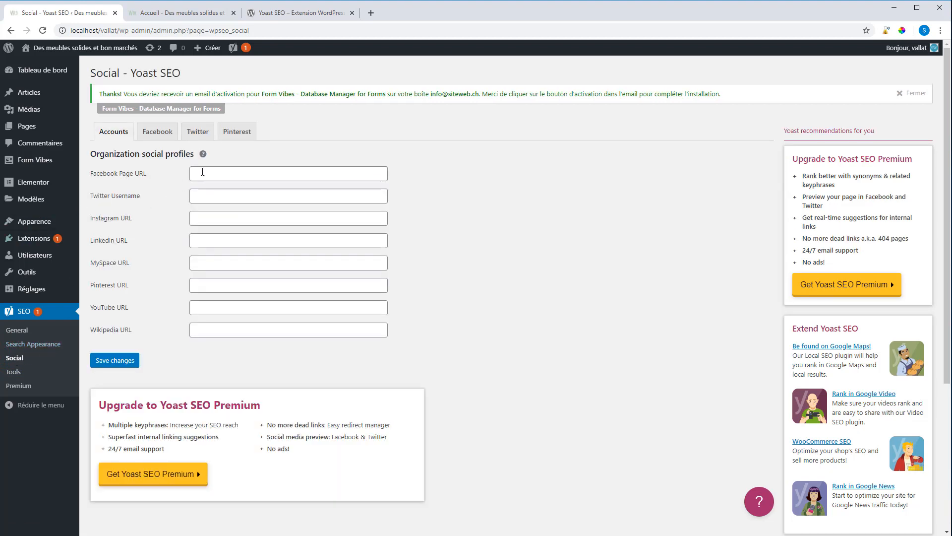
left_click(202, 171)
left_click(302, 164)
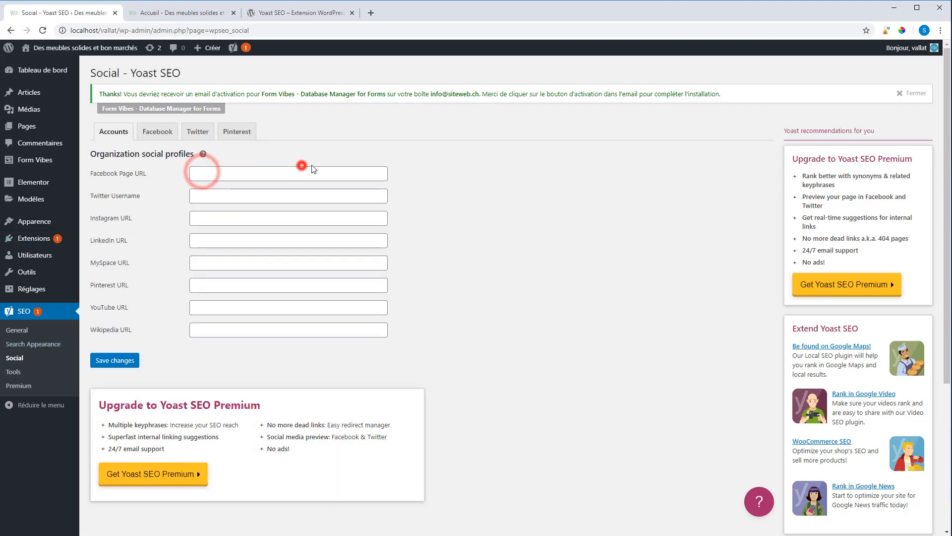
left_click(214, 172)
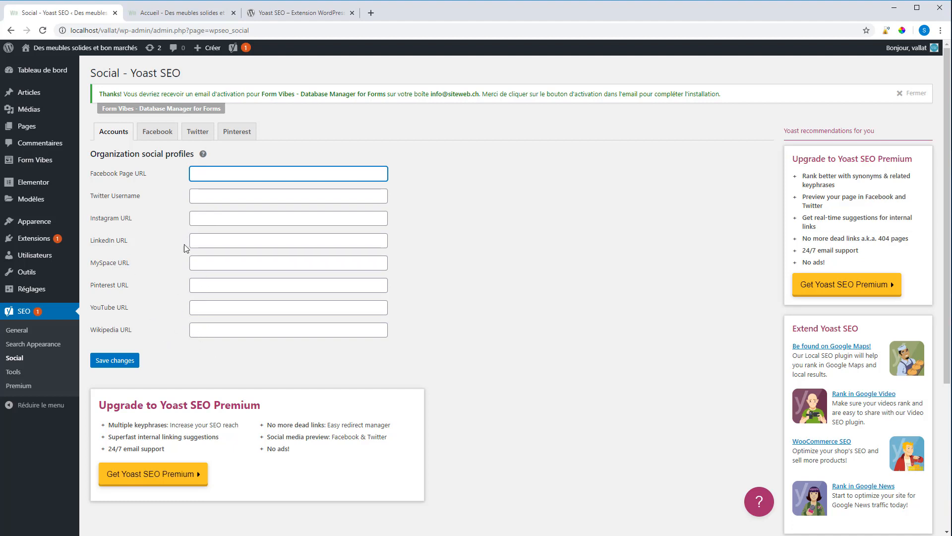
left_click(163, 133)
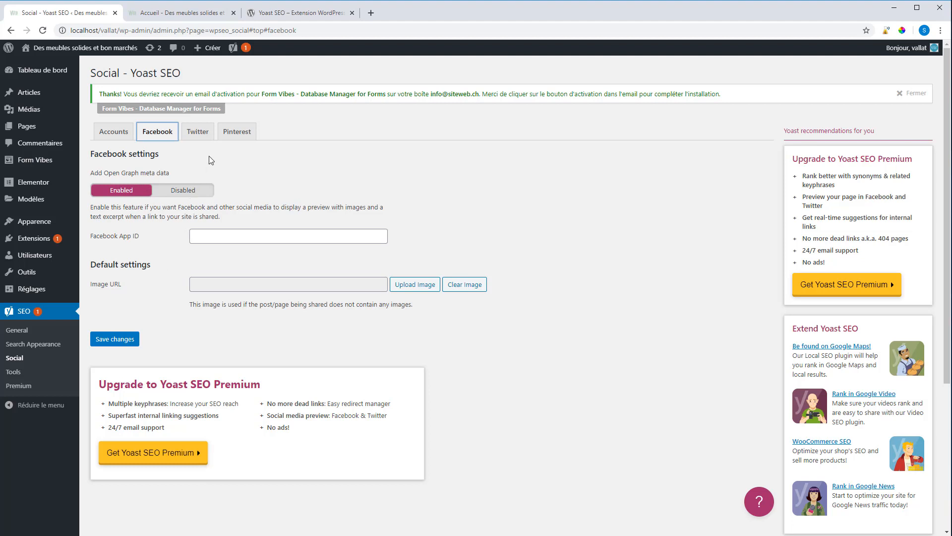
left_click(198, 133)
left_click(230, 135)
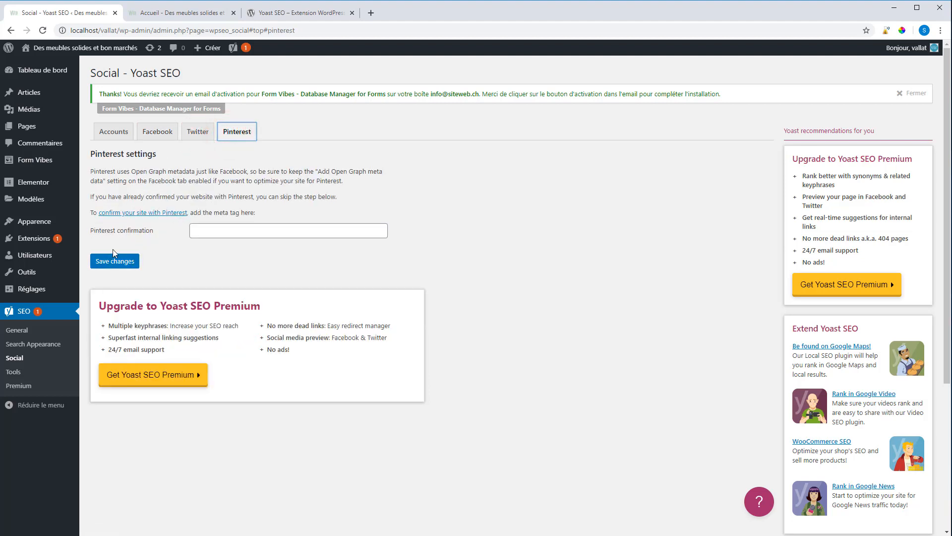
left_click(17, 373)
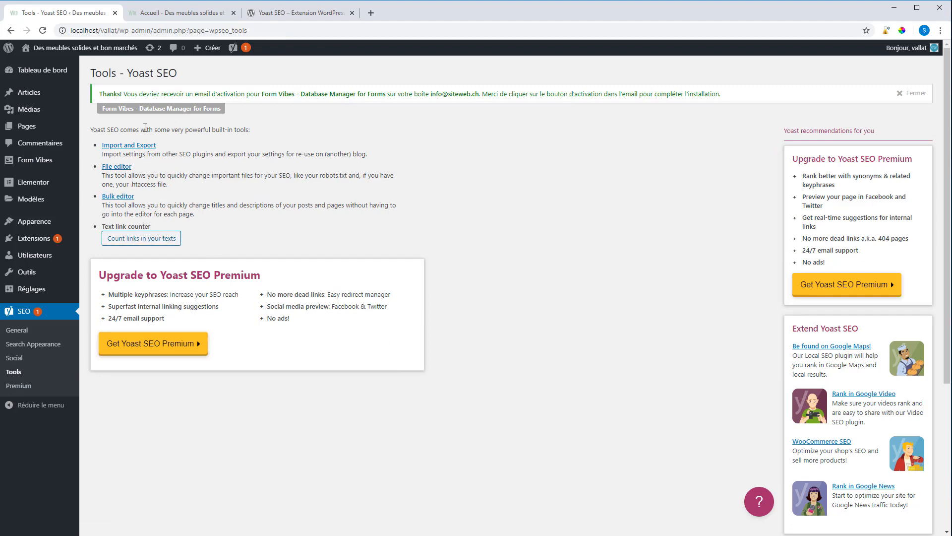
Step: Open the Accueil page for editing and bring up the Google preview in its Yoast SEO section
mouse_move(43, 128)
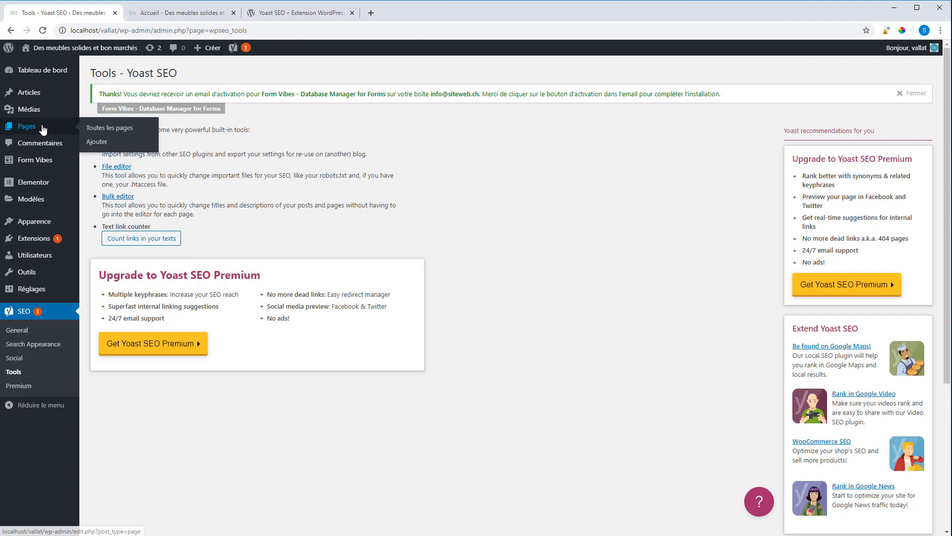
left_click(113, 130)
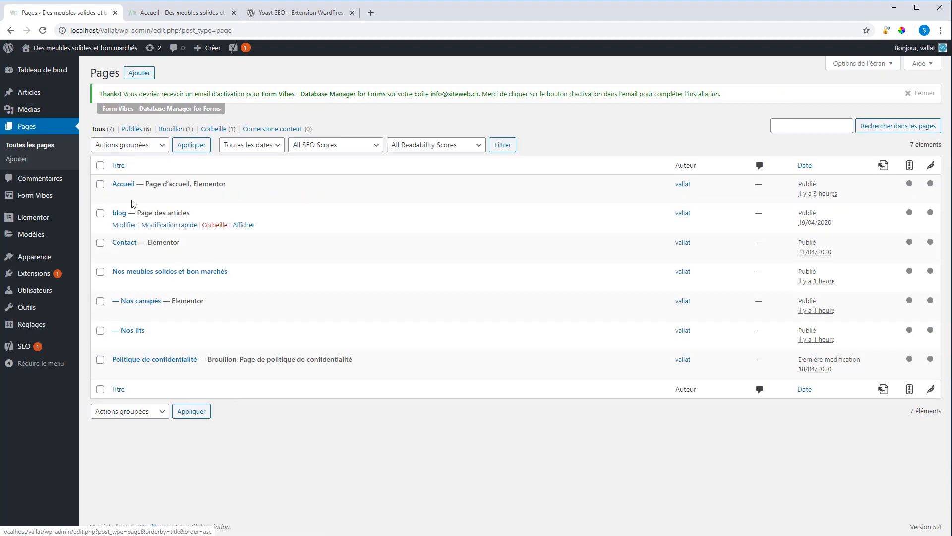
left_click(128, 196)
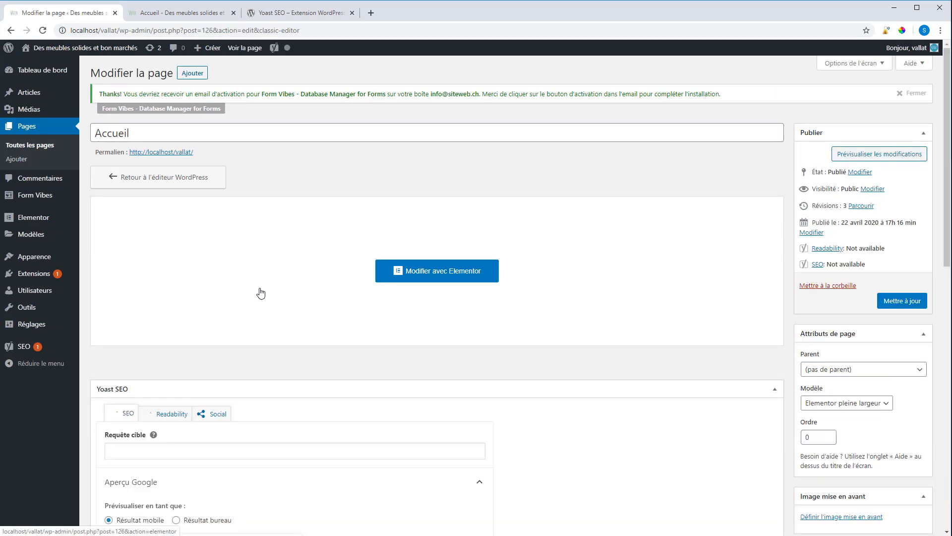
scroll(253, 240, "down", 4)
scroll(253, 239, "down", 1)
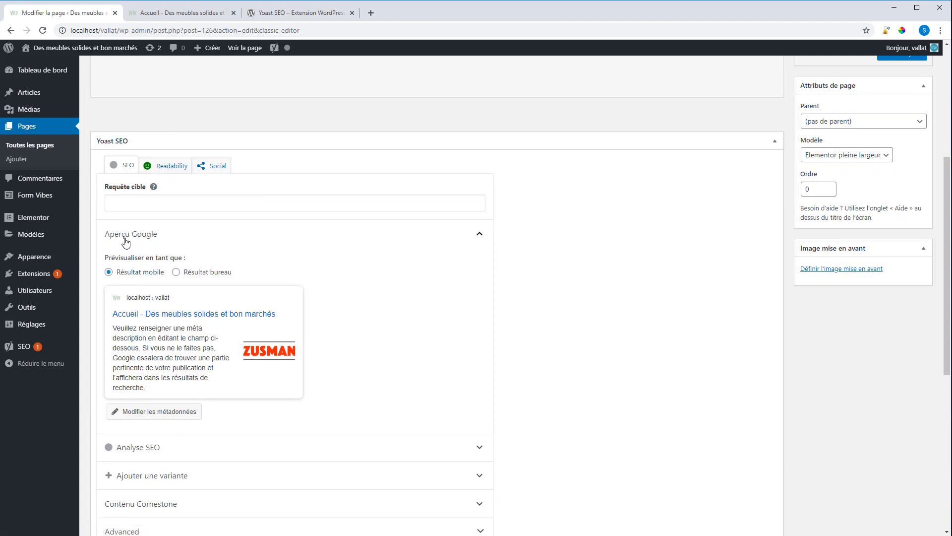
scroll(171, 299, "down", 2)
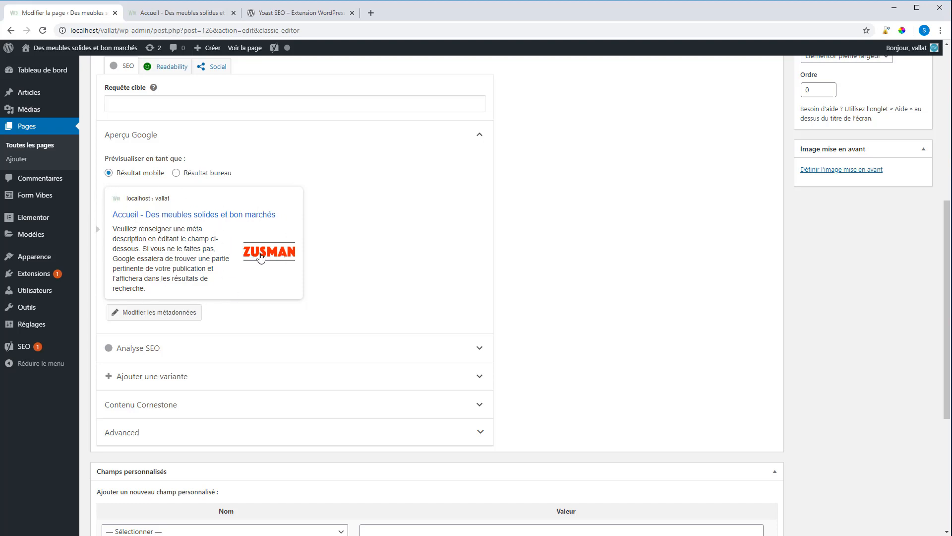
Step: Look over the site's front page to compare its content with the Google preview, and return to the page editor
left_click(176, 13)
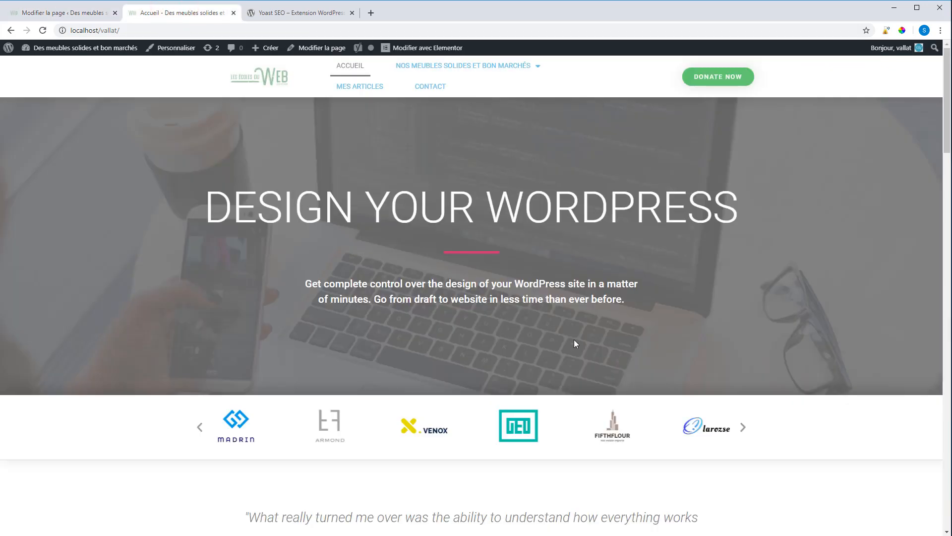
scroll(433, 280, "down", 3)
scroll(433, 280, "up", 3)
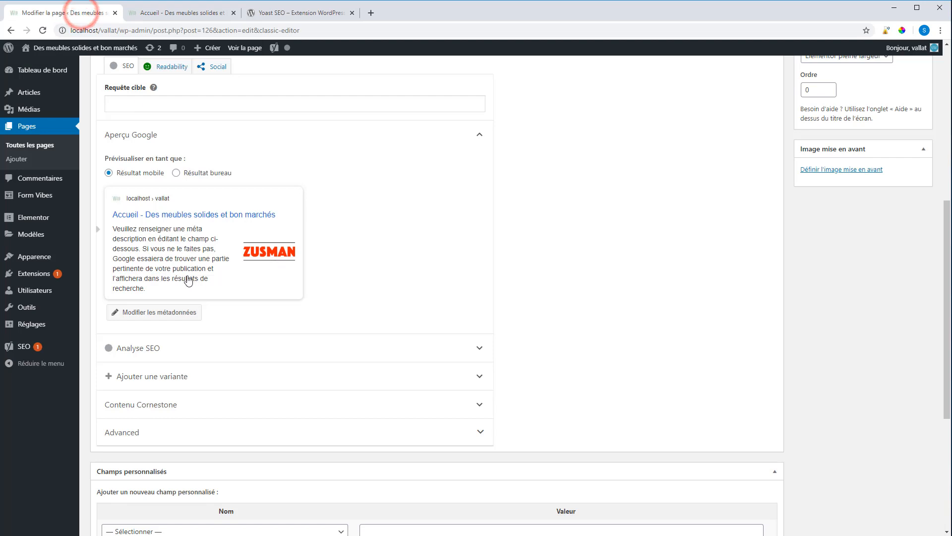
Step: Open the Accueil page's metadata editor and examine its meta title variables, the page title they draw on and the meta description field
left_click(143, 316)
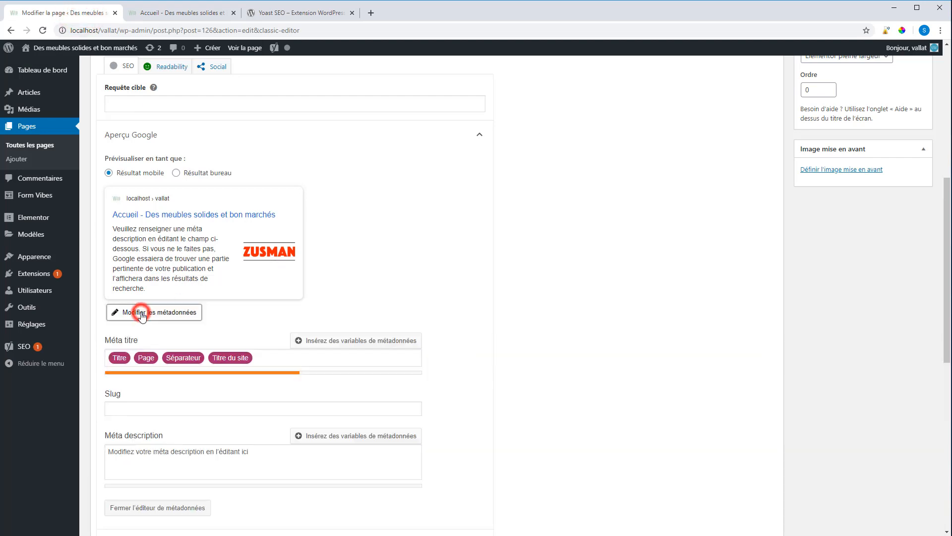
scroll(172, 318, "down", 1)
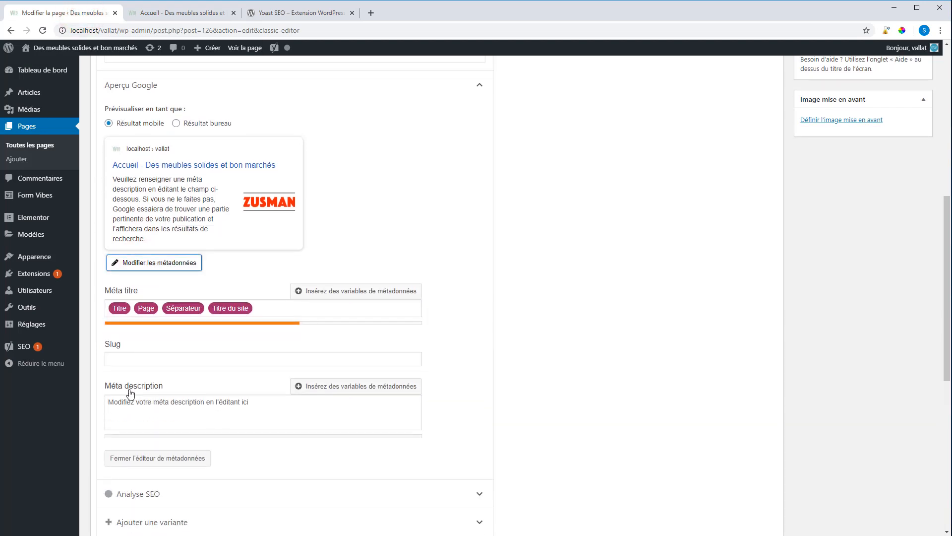
left_click(119, 312)
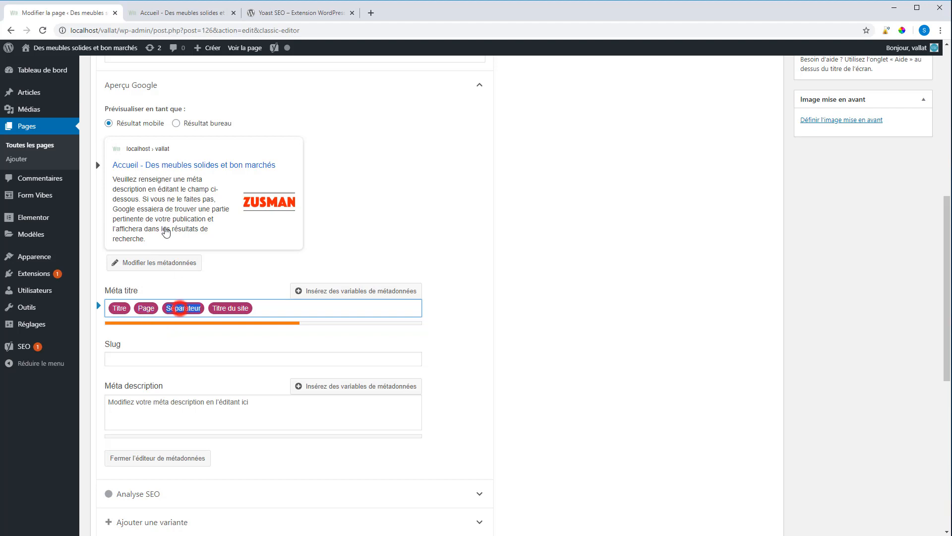
left_click(180, 309)
left_click(227, 310)
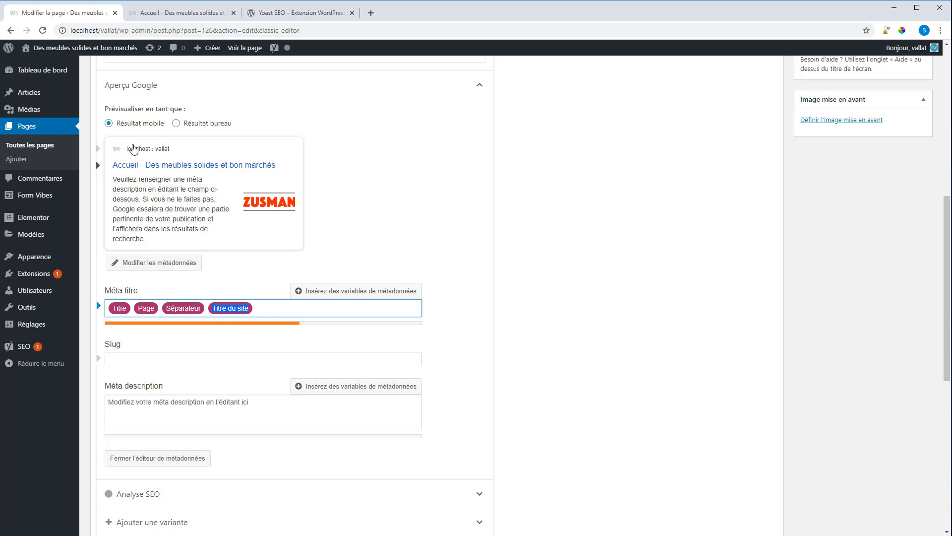
scroll(213, 288, "up", 8)
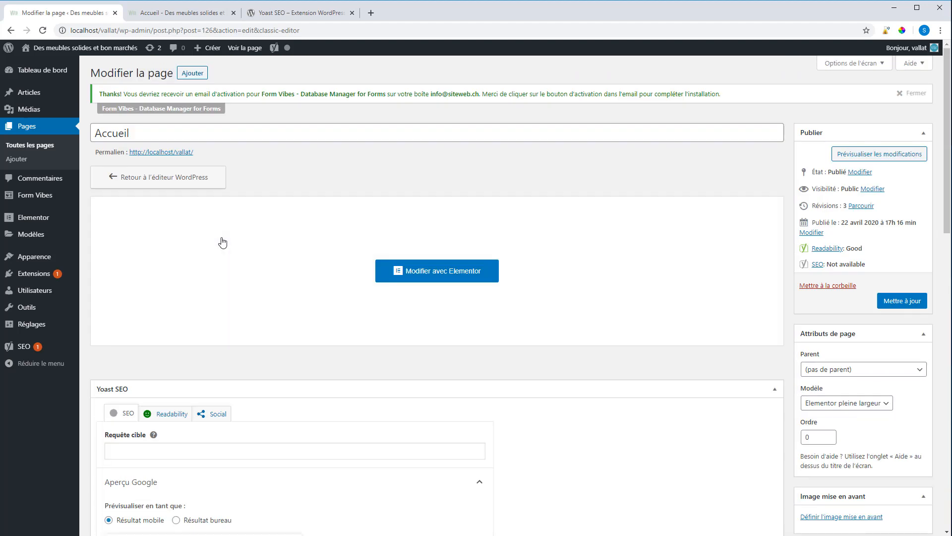
scroll(162, 167, "down", 8)
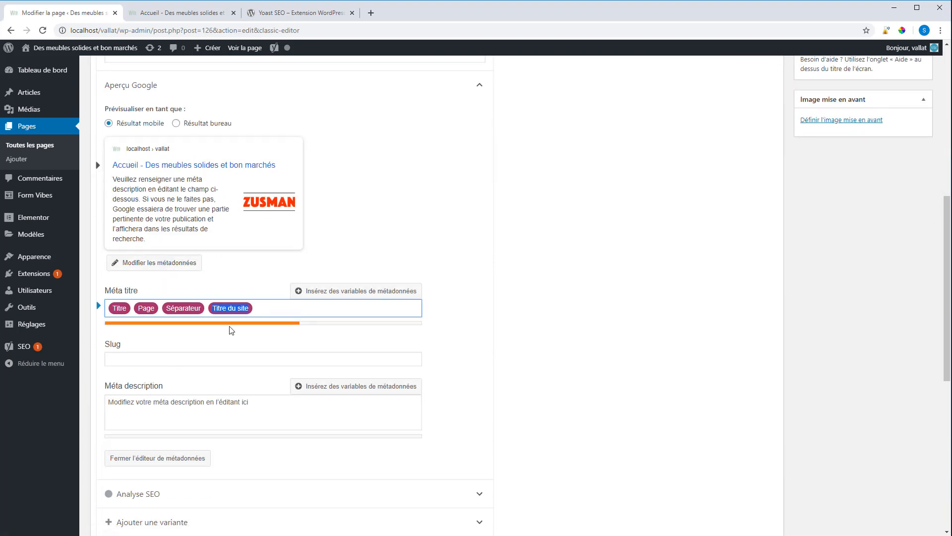
scroll(155, 355, "down", 1)
left_click(146, 356)
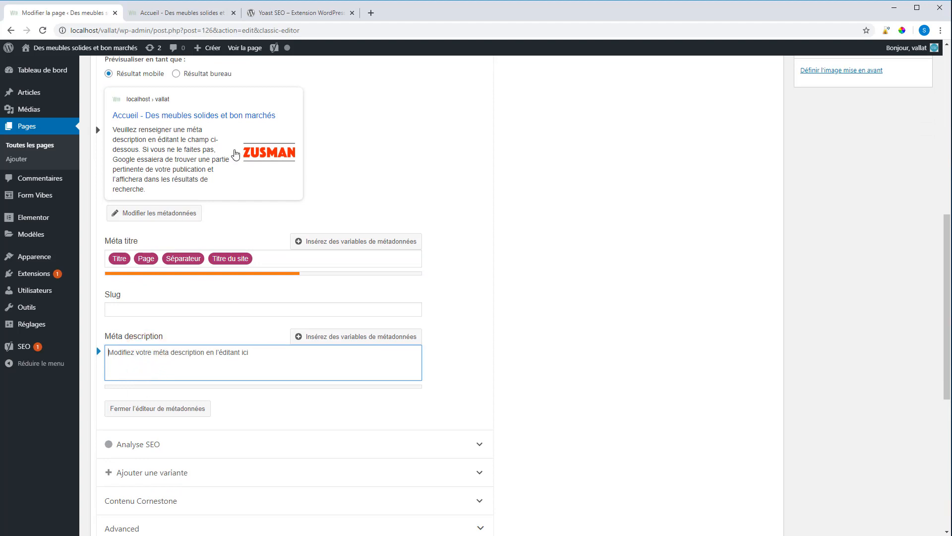
Step: Open Google in place of the Yoast SEO plugin page and search for "meuble solide pas cher"
left_click(268, 13)
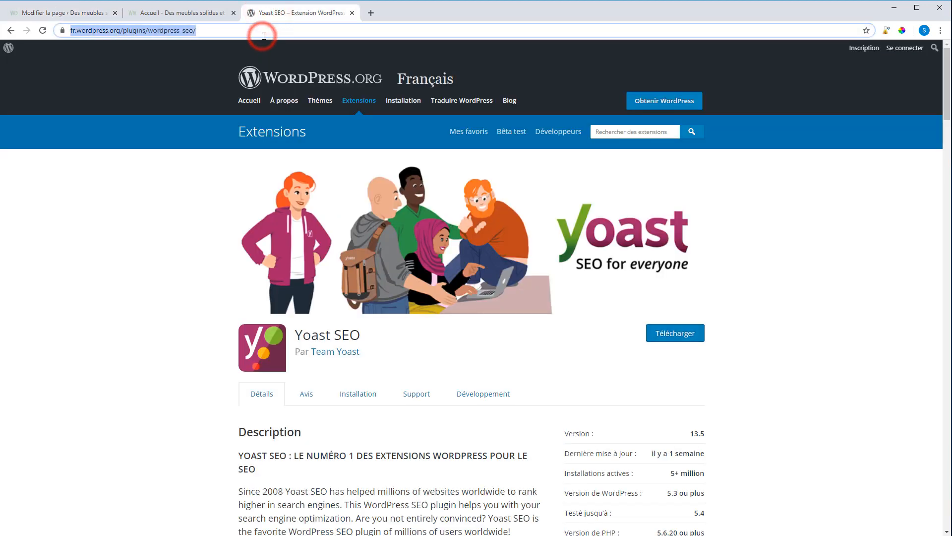
type("google")
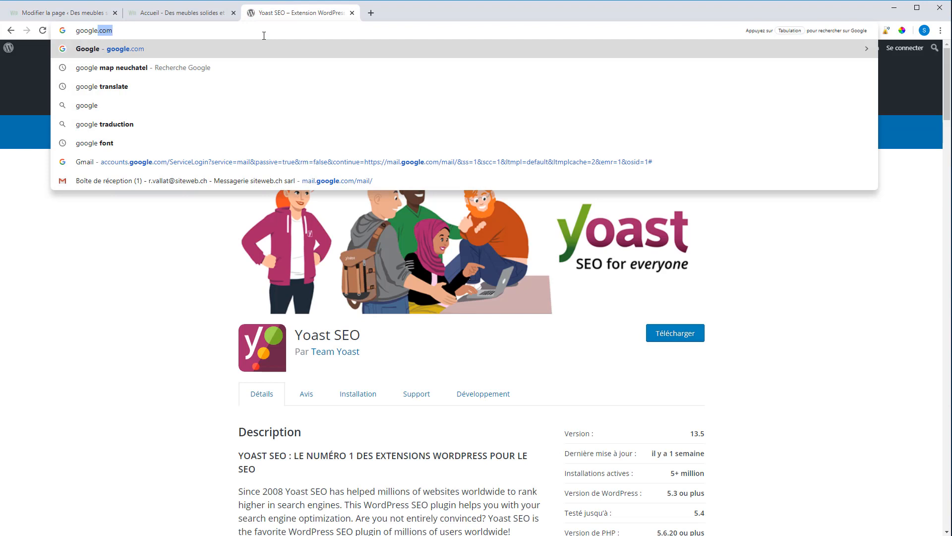
key("Return")
type("meuble s")
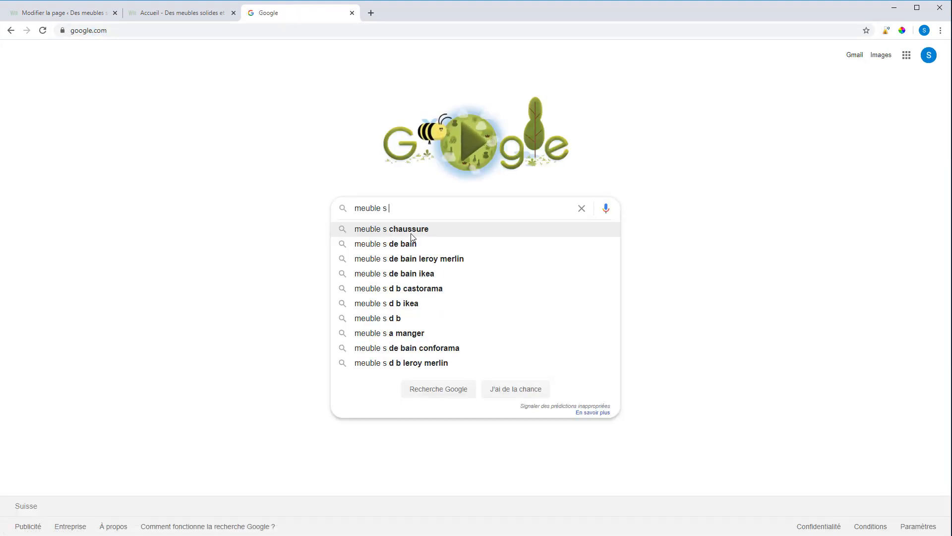
key("BackSpace")
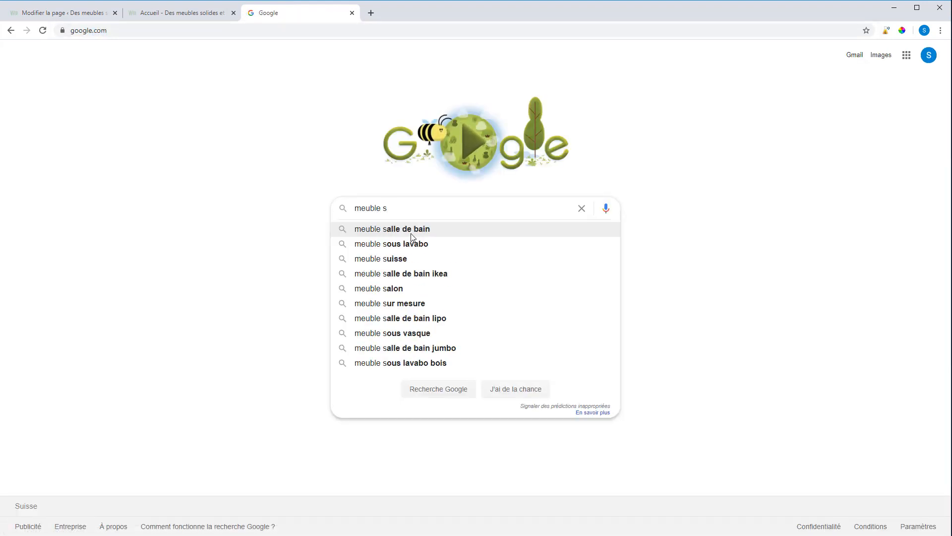
type("olide ")
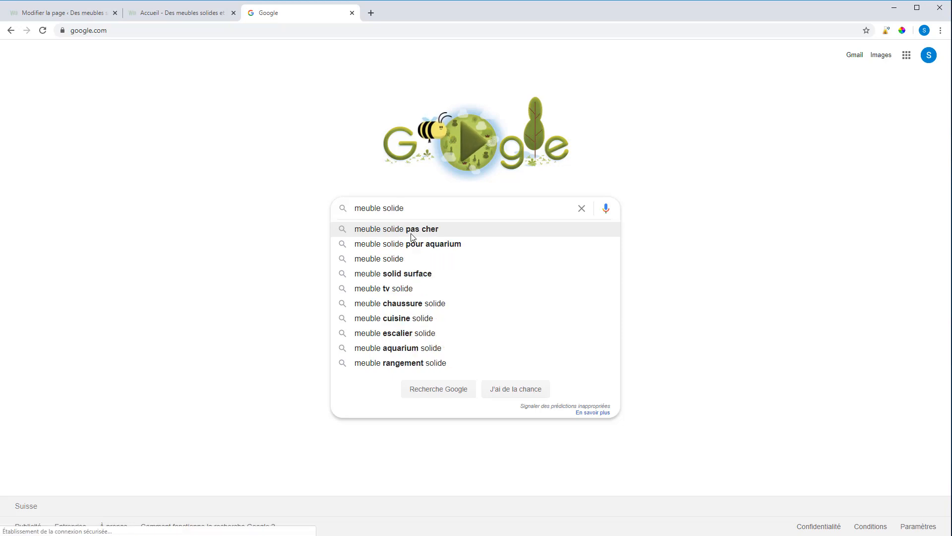
type("pas che")
left_click(411, 232)
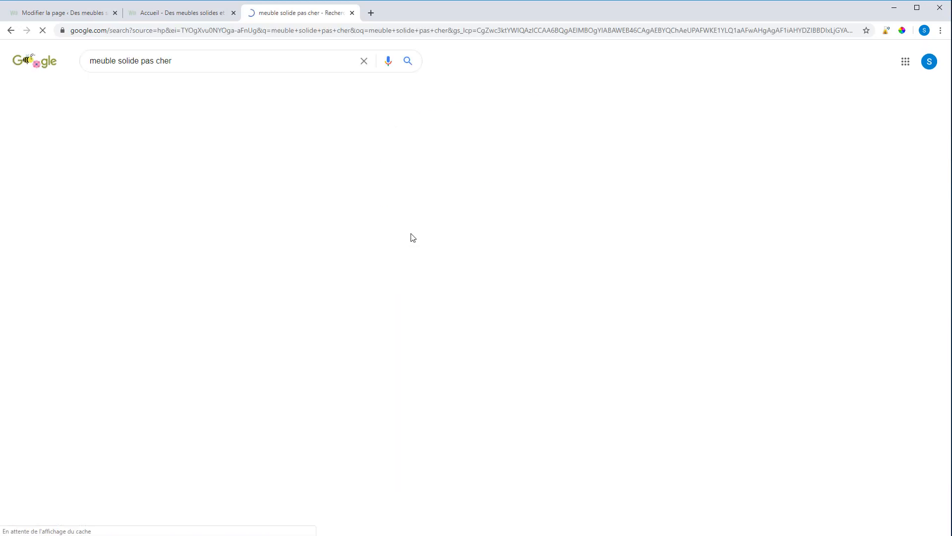
Step: Dismiss the location request and examine the titles and description texts of the ads and natural search results
scroll(189, 291, "down", 1)
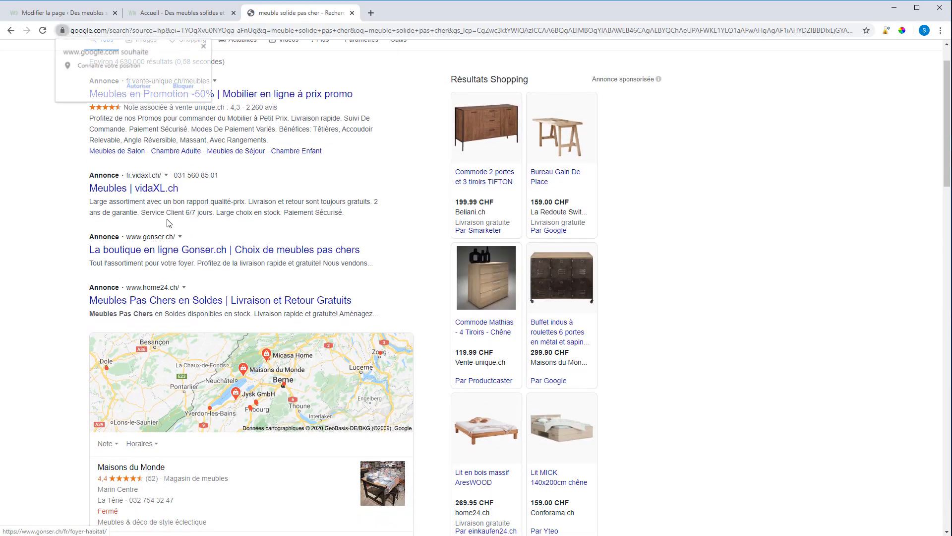
left_click(184, 86)
left_click_drag(268, 139, 94, 119)
left_click_drag(85, 201, 346, 213)
scroll(323, 244, "down", 6)
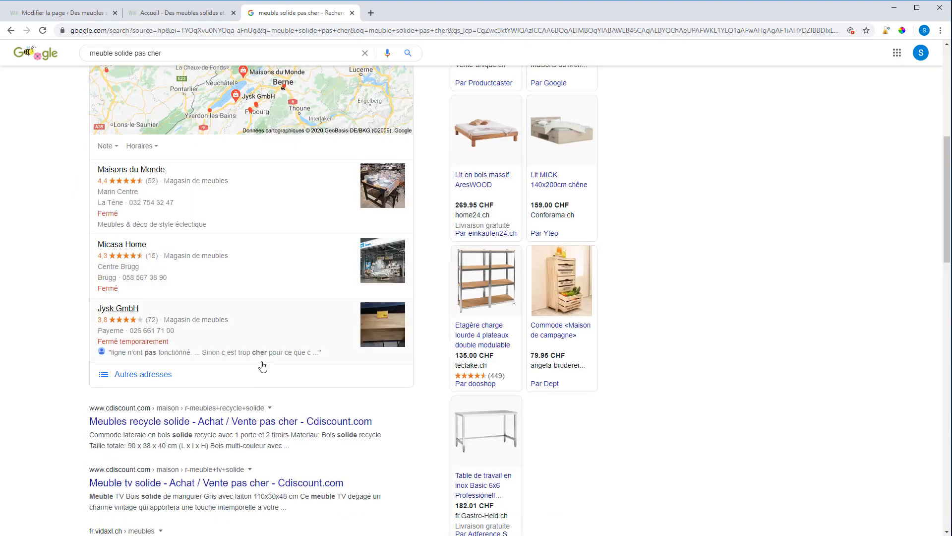
left_click_drag(95, 435, 220, 449)
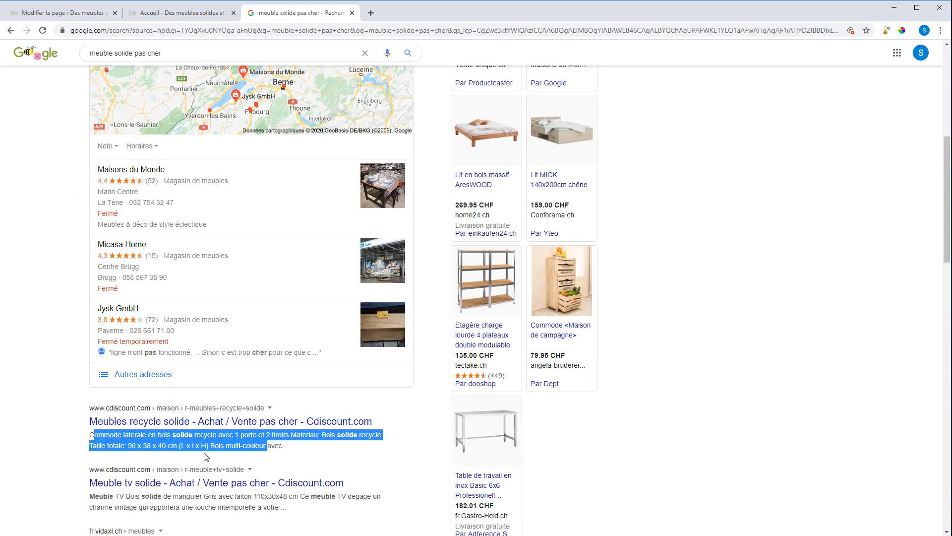
Step: Set Accueil's meta description to "Nos meubles canapés, lits sont fabriqué à la mains dans nos ateliers par des spécialistes. Ils sont garantis 10ans. Assurance satisfait ou remboursé"
left_click(168, 12)
left_click(104, 12)
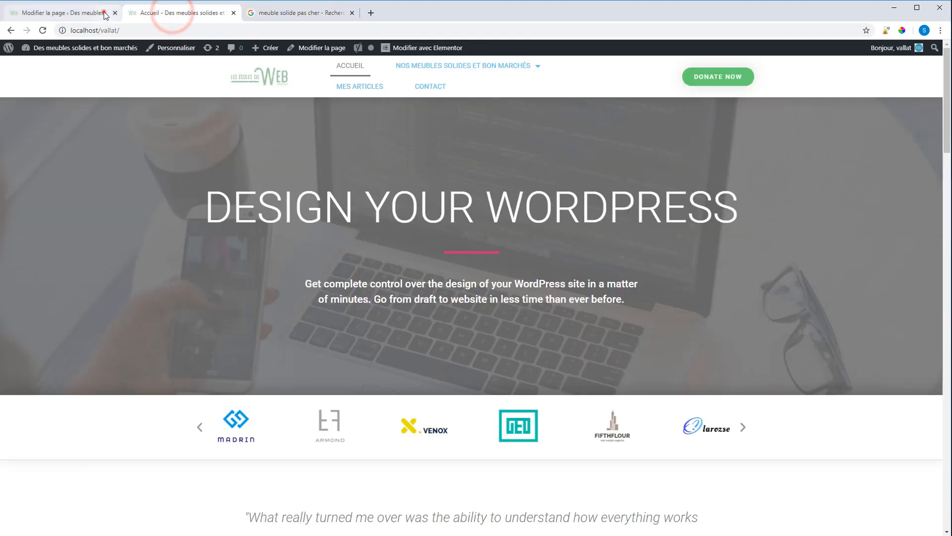
left_click(251, 357)
key("ctrl+a")
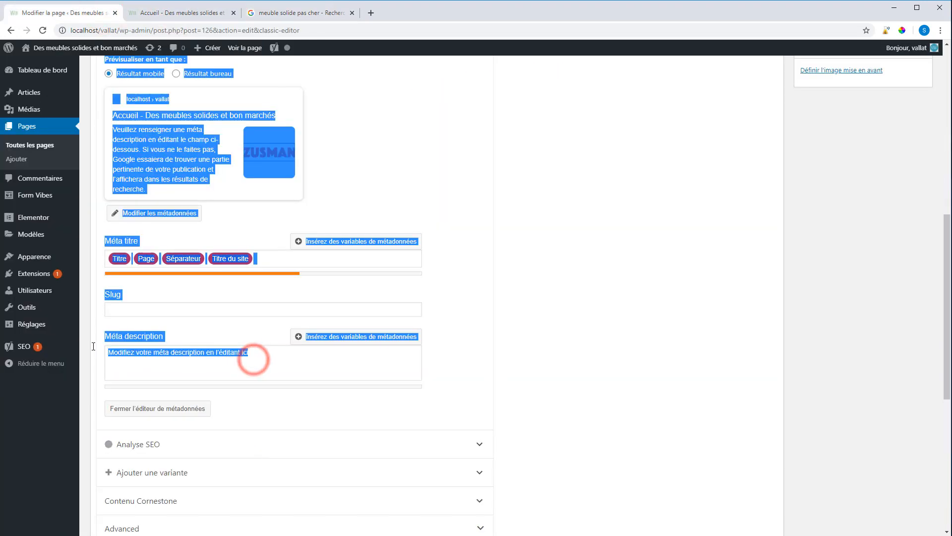
left_click(128, 352)
type("Nou")
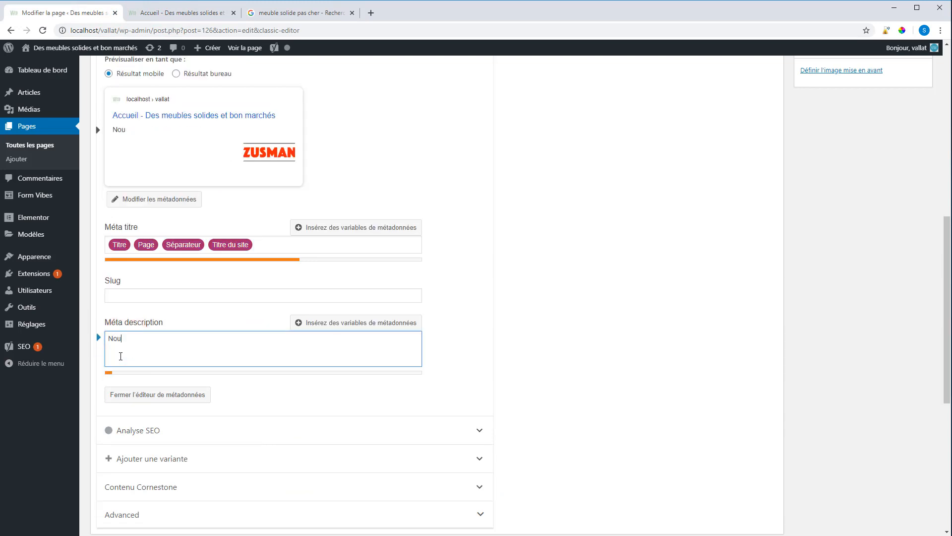
type("s meubles canapés, lits")
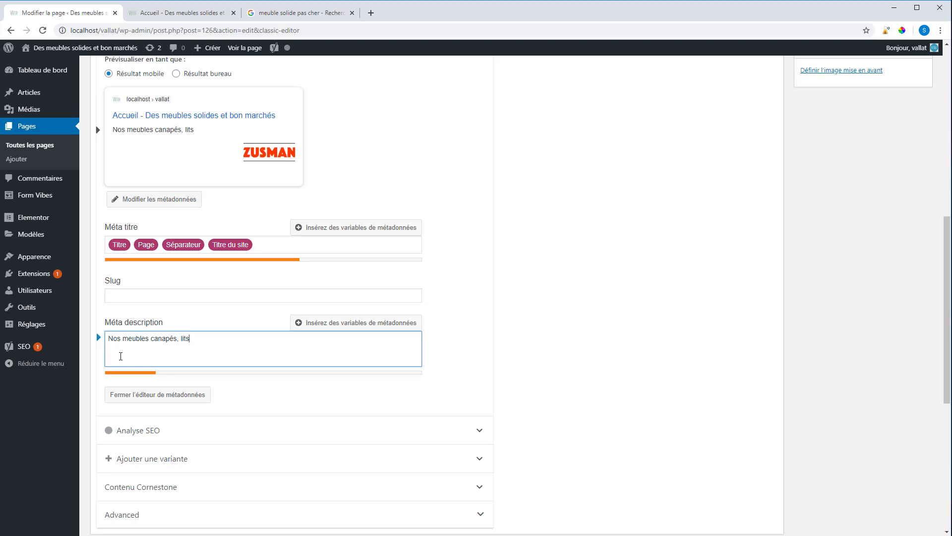
type("ont fabriqué à l")
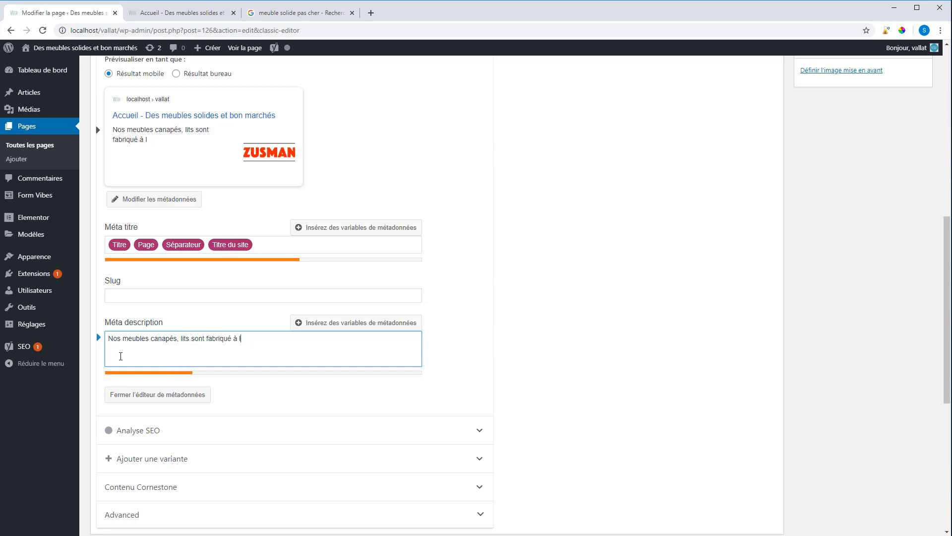
type("a mains dans nos ate")
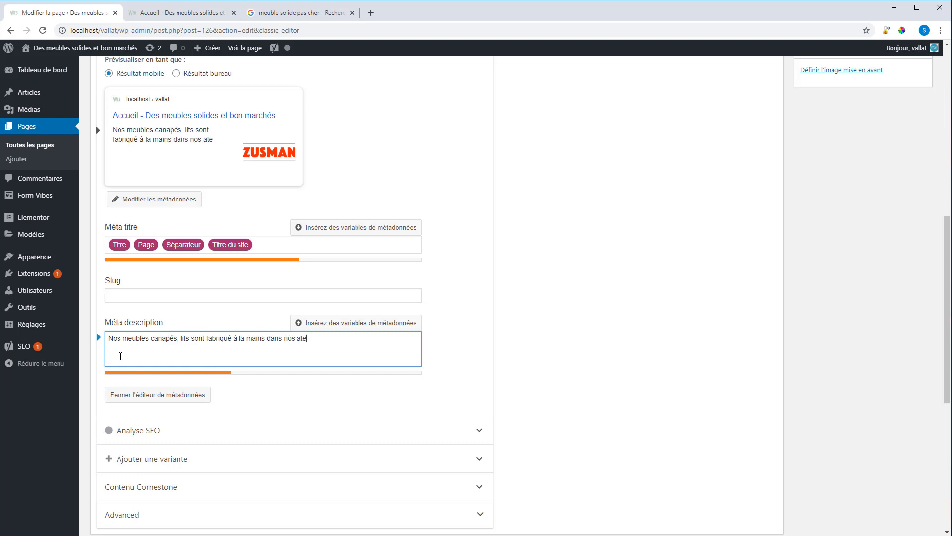
type("liers par d")
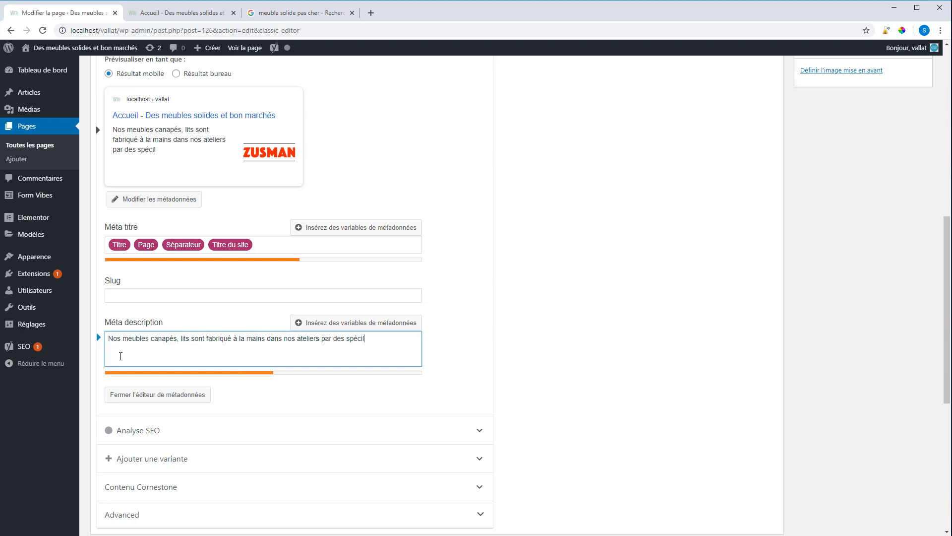
type("es spécialistes. Ils sont gar")
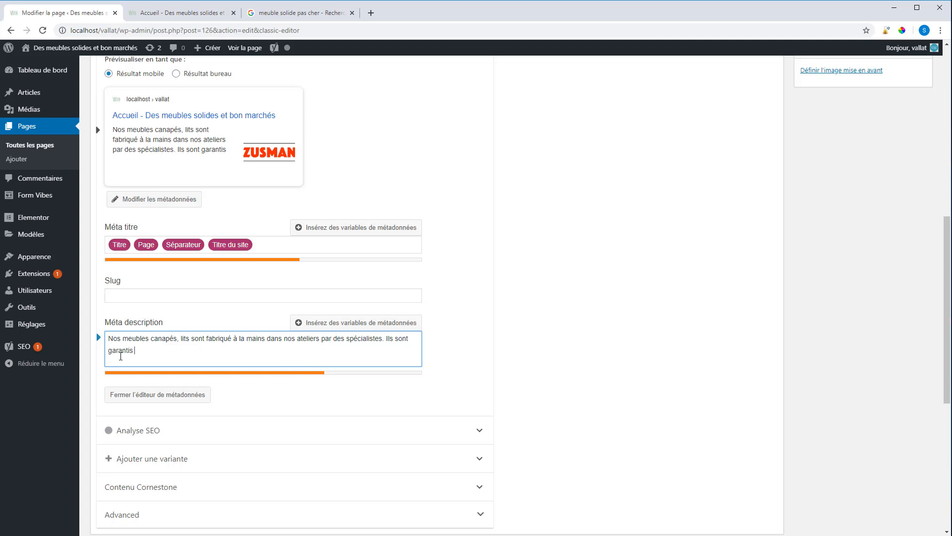
type("antis 10ans. Assurance satisfait ou re")
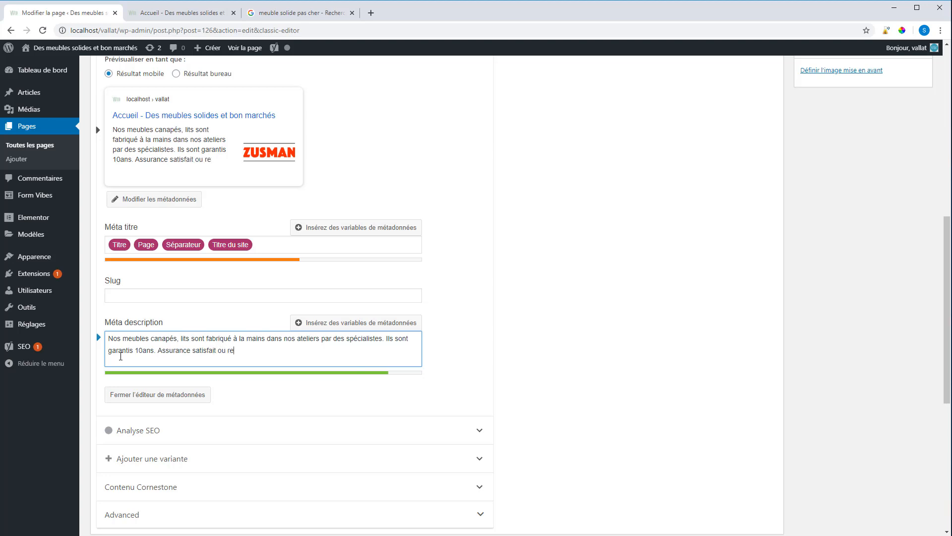
type("mboursé")
Step: Expand the Accueil page's SEO analysis and read through its problems, suggested improvements and already optimized points
scroll(238, 272, "down", 2)
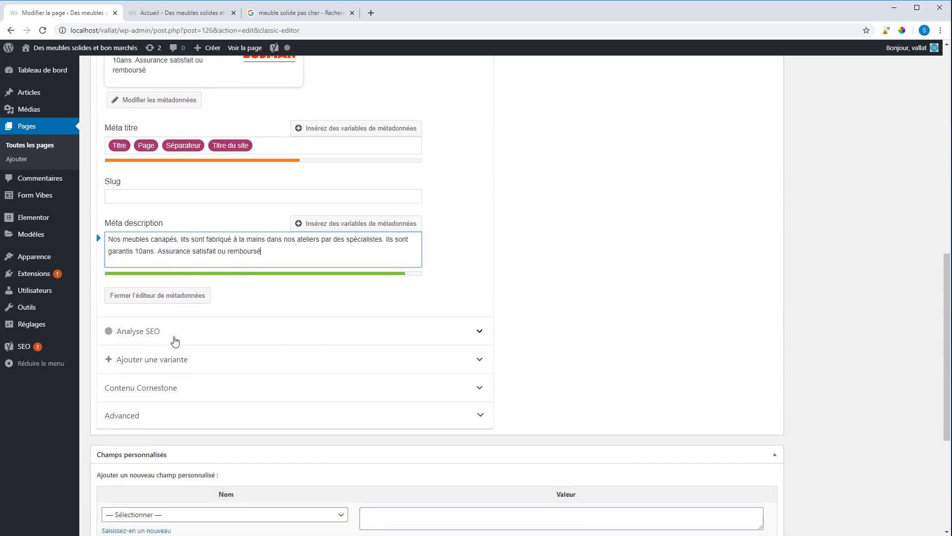
scroll(192, 319, "down", 1)
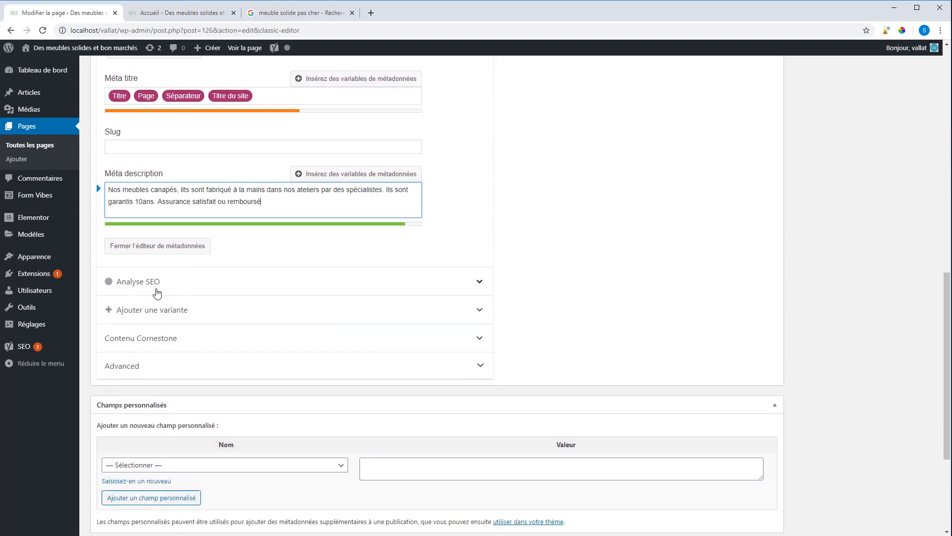
left_click(147, 287)
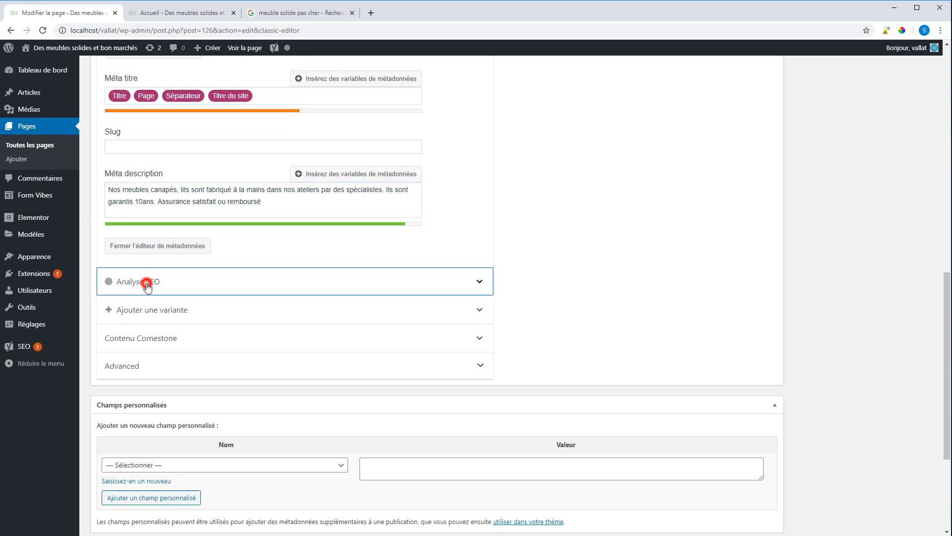
scroll(232, 335, "down", 3)
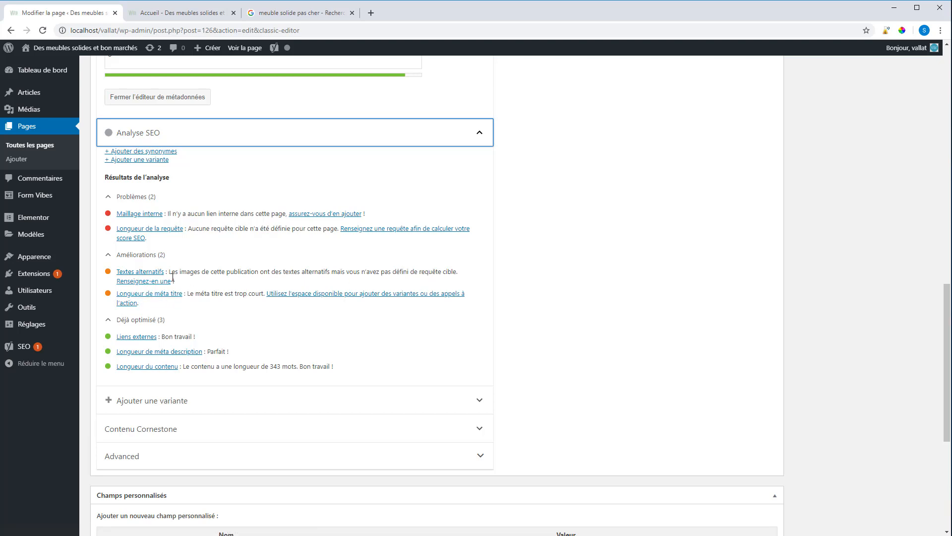
Step: Set the Accueil page's target keyphrase (Requête cible) to "meuble"
scroll(202, 246, "up", 6)
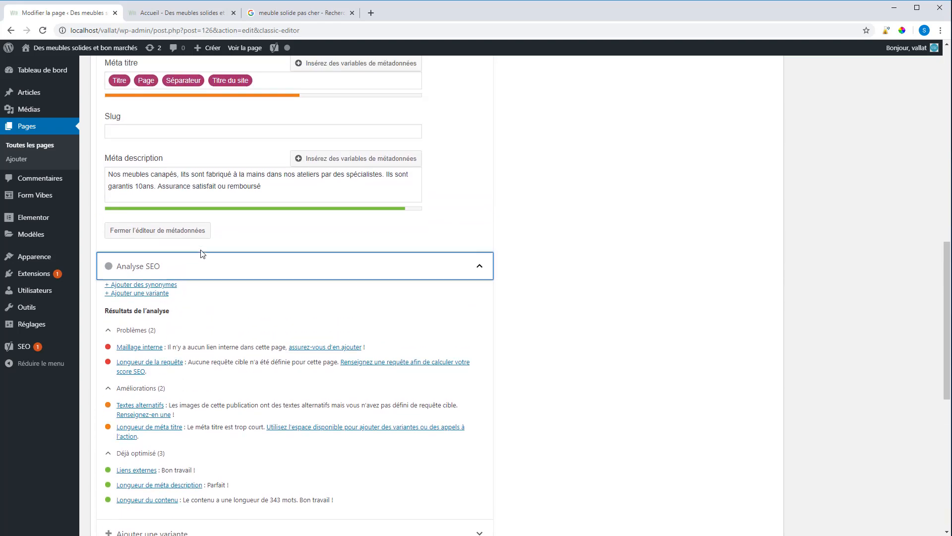
scroll(201, 250, "up", 3)
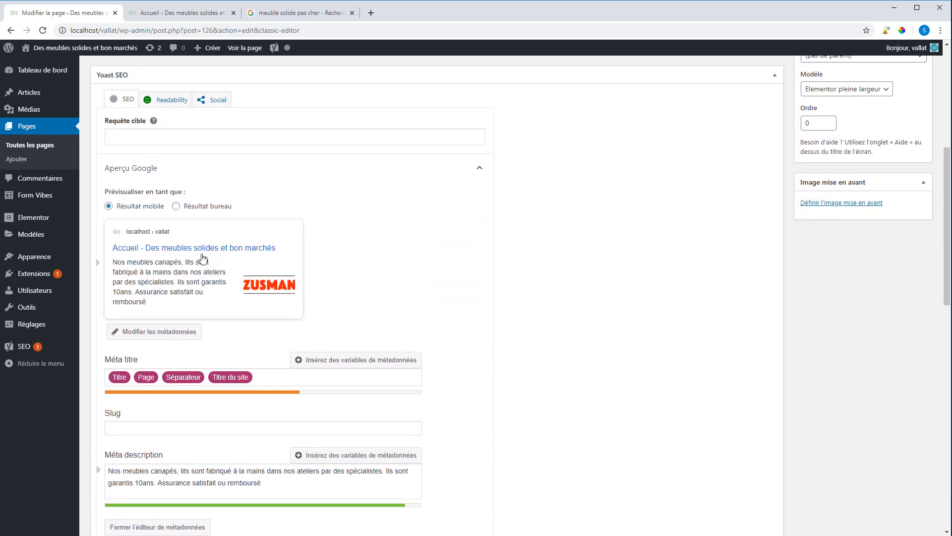
left_click(152, 152)
type("me")
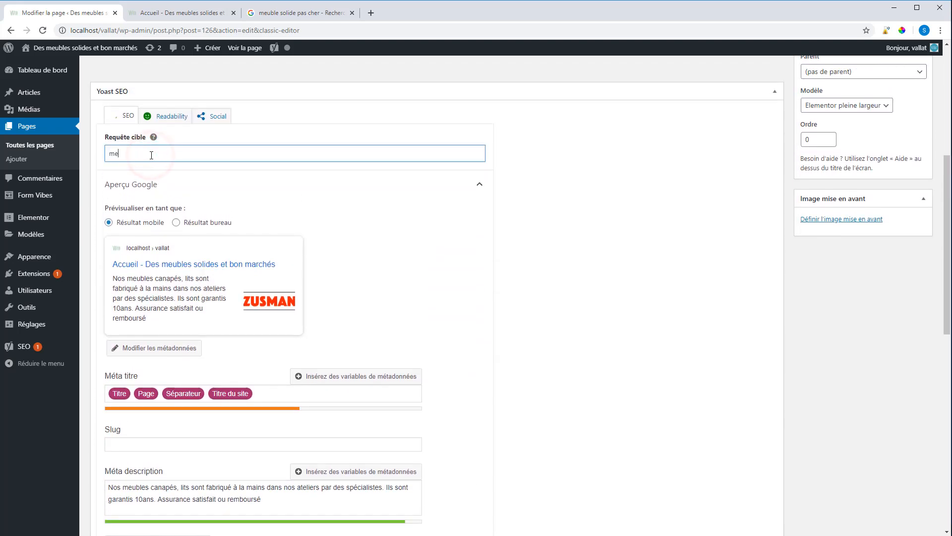
type("ublew")
key("BackSpace")
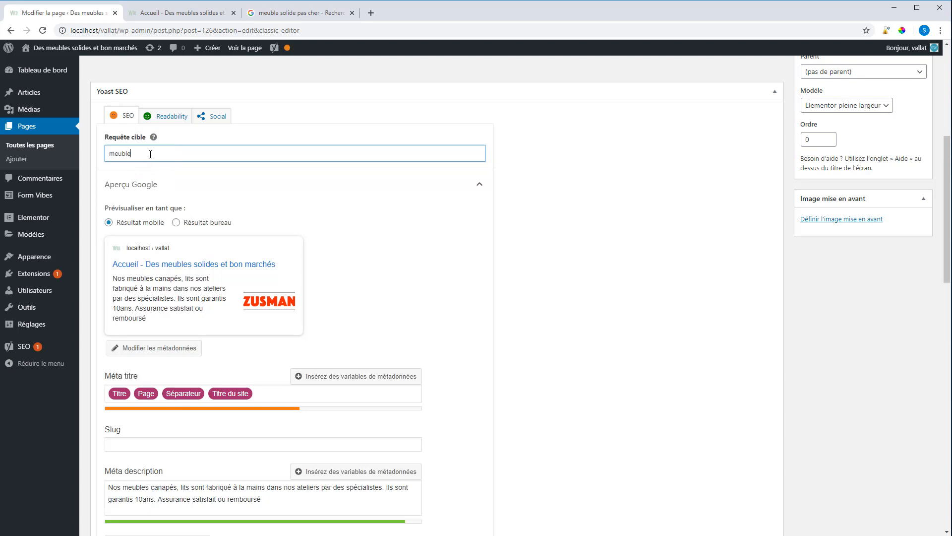
left_click(151, 154)
Step: Check the SEO analysis for the keyphrase "meuble" against the Google preview, meta title and meta description
scroll(218, 181, "down", 3)
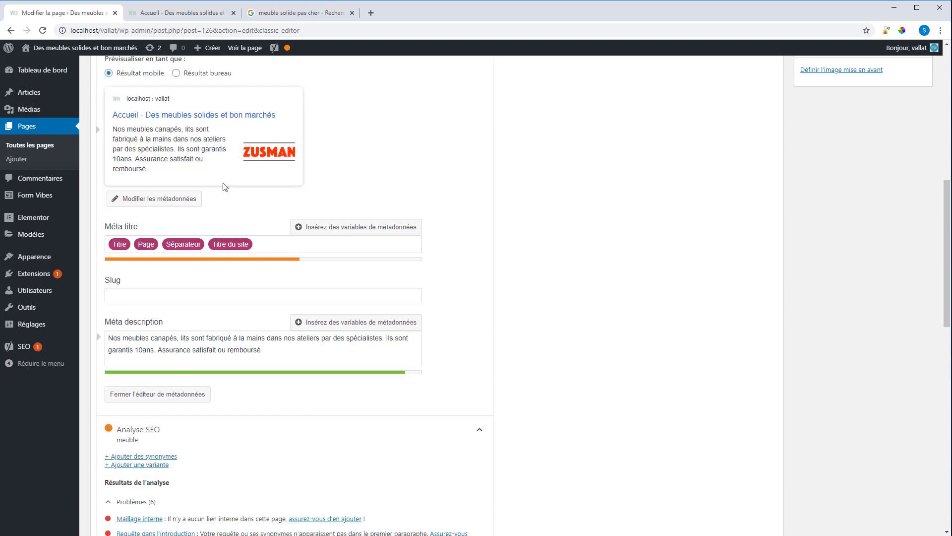
scroll(219, 208, "down", 3)
scroll(208, 234, "up", 4)
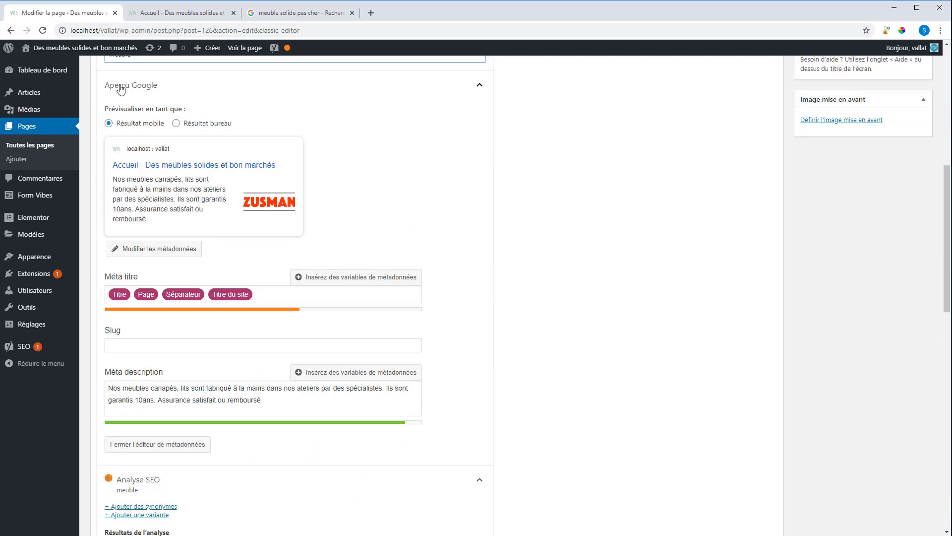
scroll(195, 266, "down", 8)
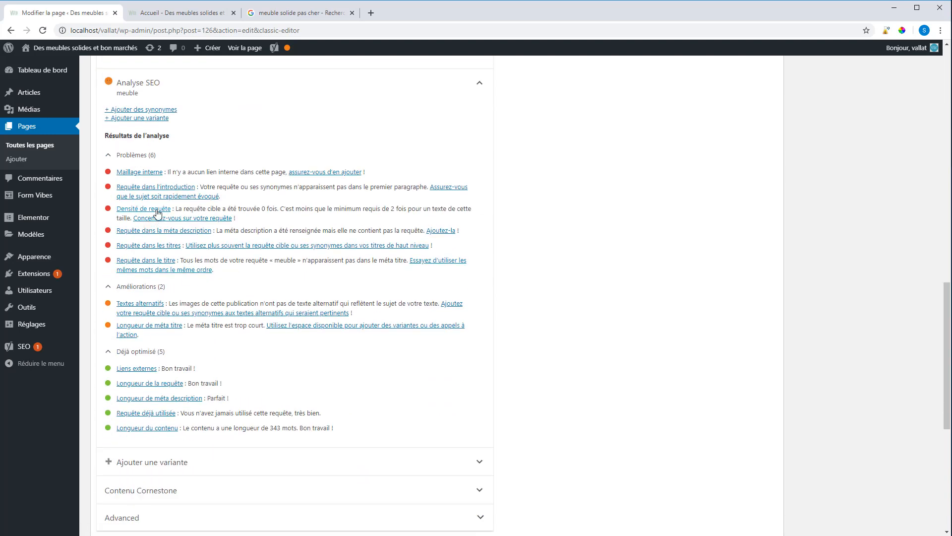
scroll(203, 196, "up", 6)
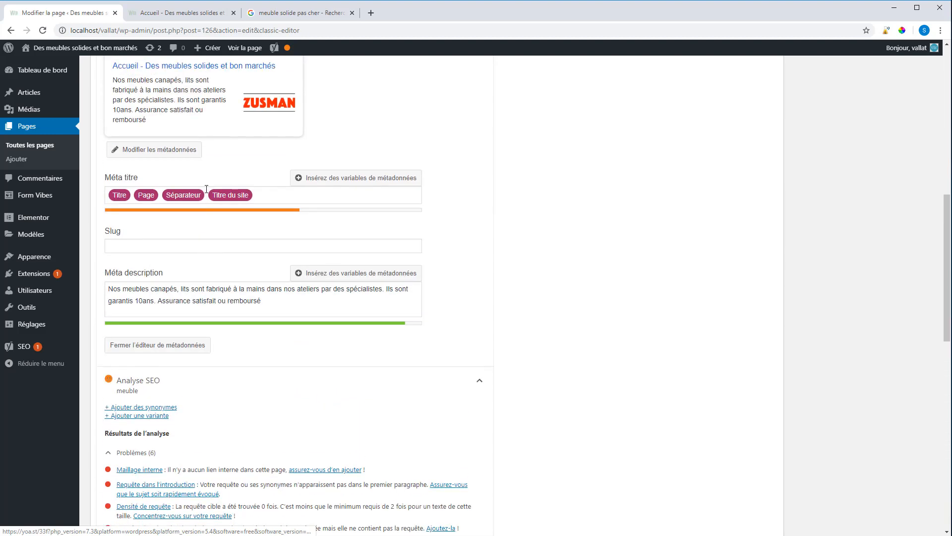
Step: Save the Accueil page with its keyphrase and reopen the SEO analysis to examine the listed problems
scroll(207, 189, "up", 5)
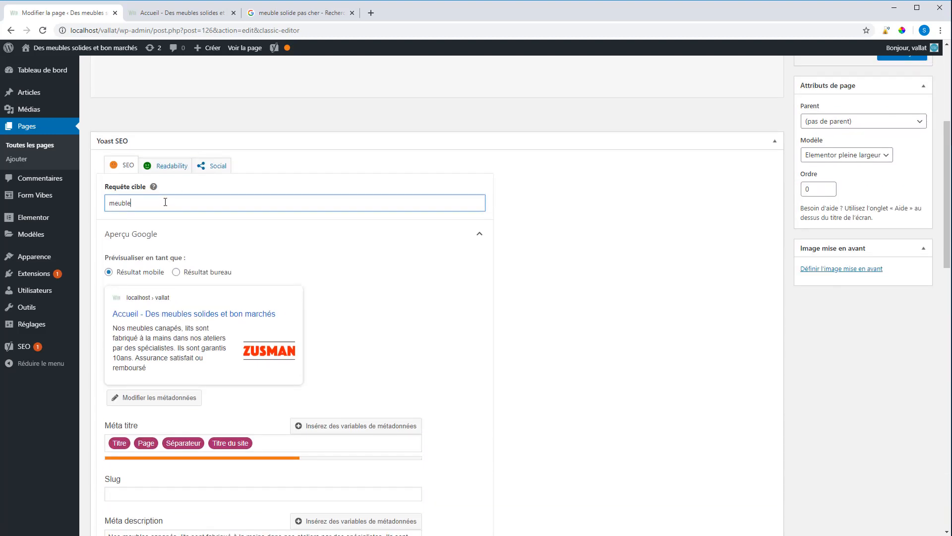
key("Return")
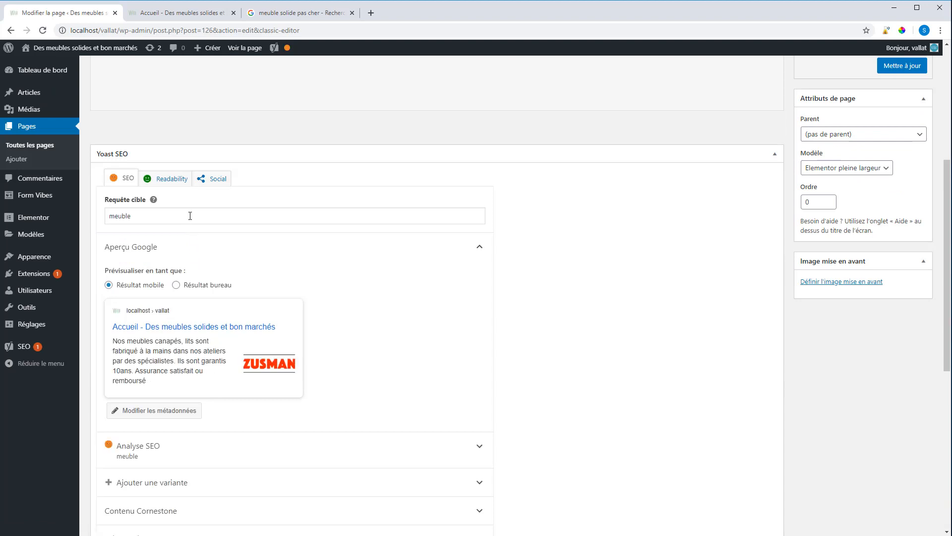
scroll(190, 216, "down", 2)
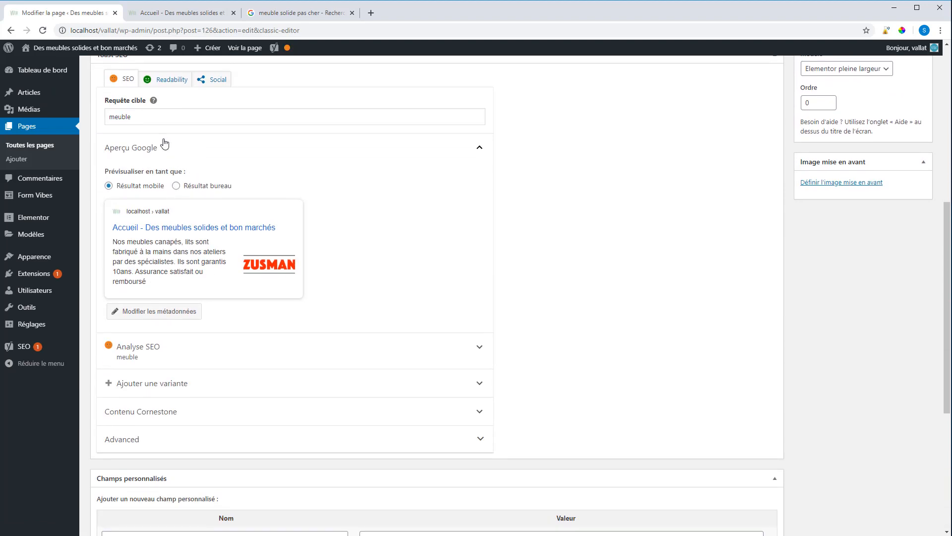
left_click(169, 346)
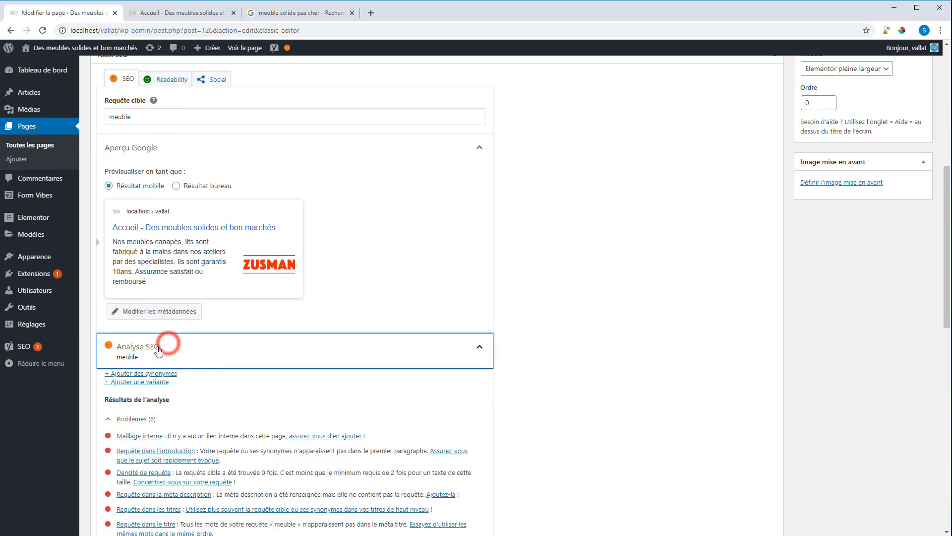
scroll(194, 354, "down", 3)
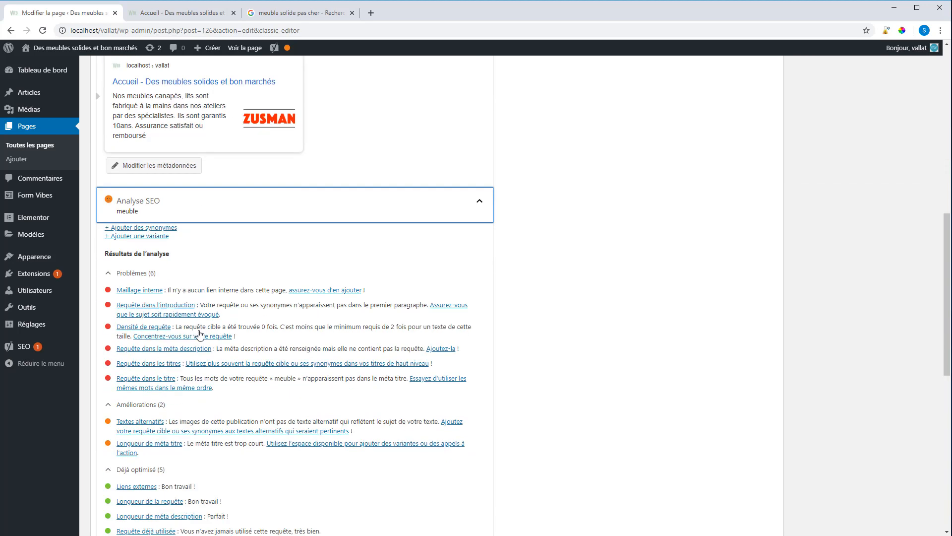
Step: Examine the "Requête dans l'introduction" problem in the SEO analysis and compare it with the opening text of the live home page
scroll(183, 241, "down", 1)
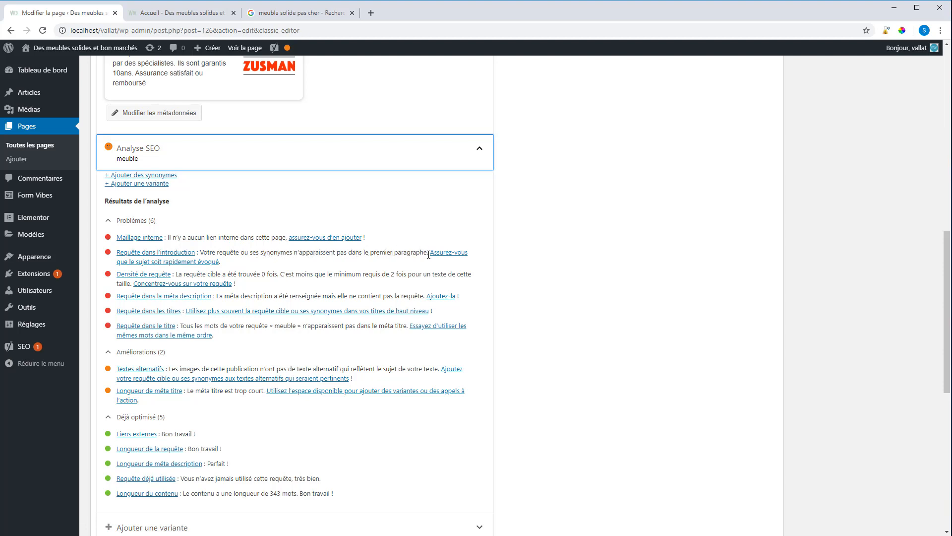
left_click_drag(429, 255, 203, 252)
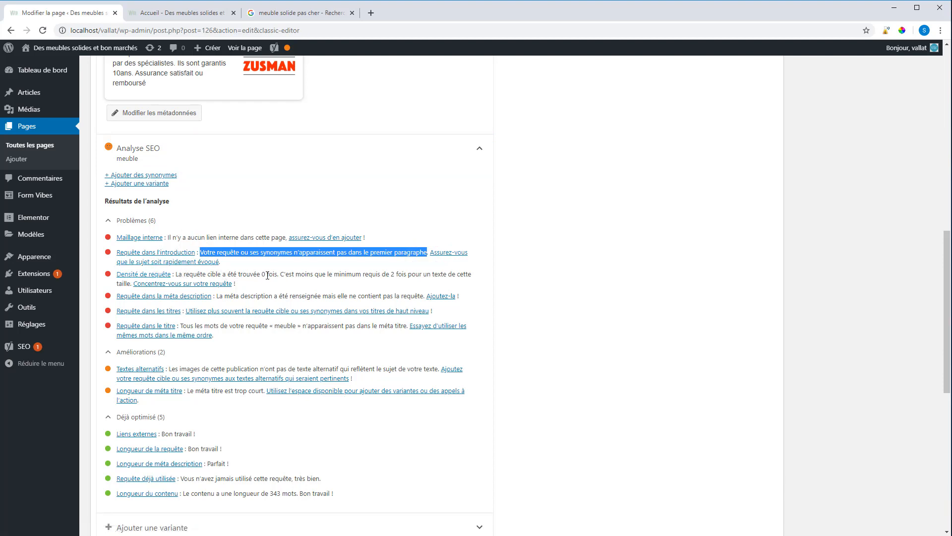
left_click(263, 274)
scroll(204, 206, "up", 3)
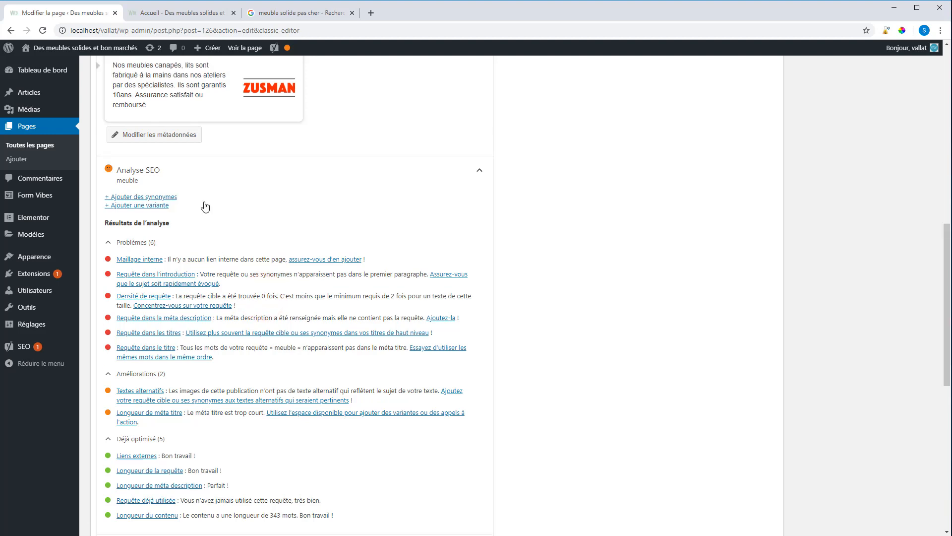
scroll(194, 163, "up", 2)
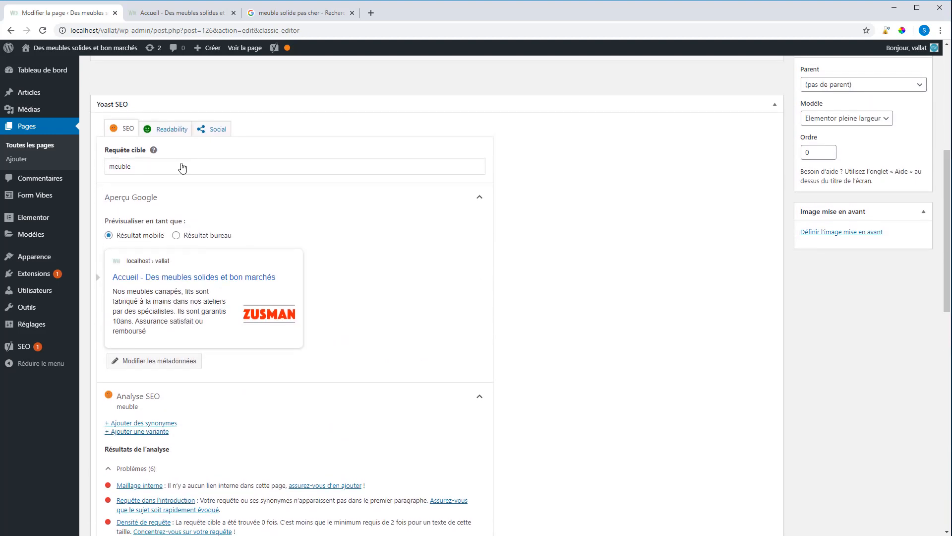
left_click(181, 14)
scroll(381, 303, "down", 15)
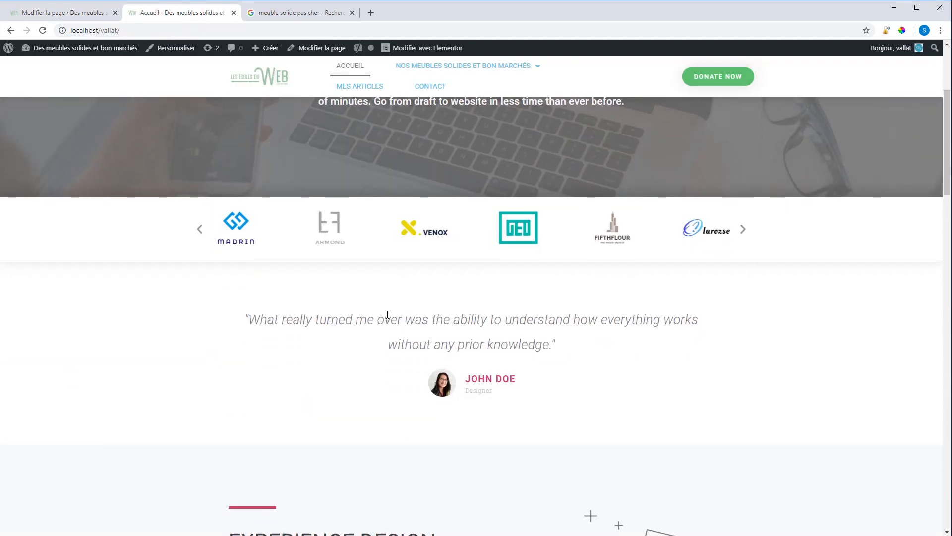
scroll(453, 331, "up", 15)
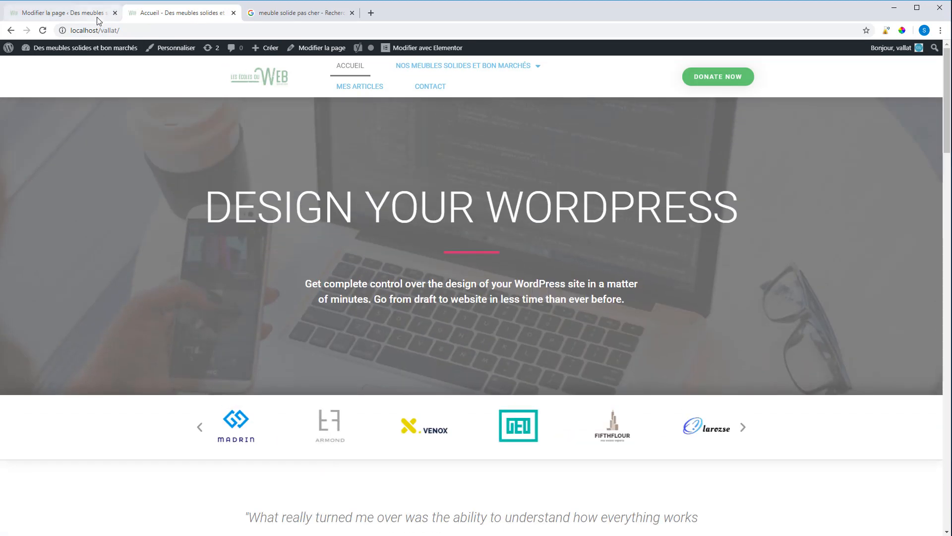
left_click(98, 20)
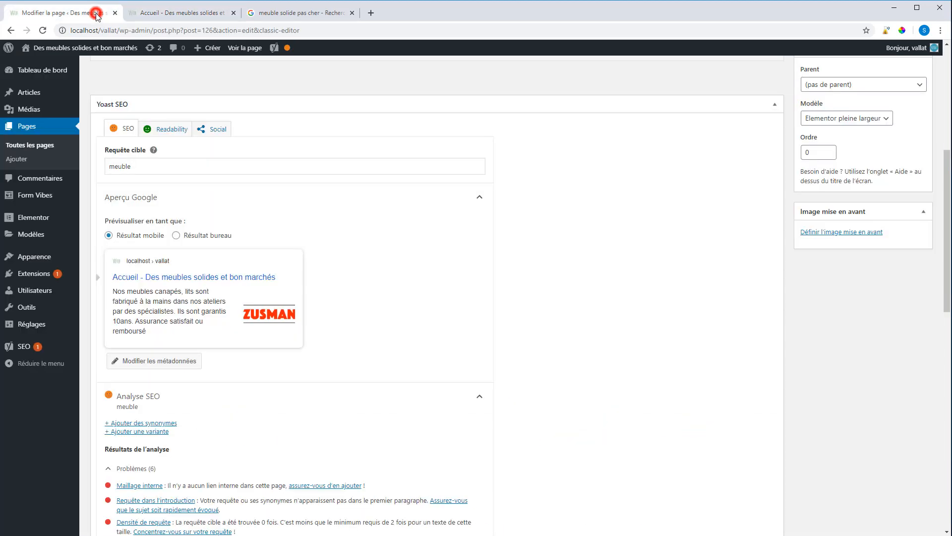
Step: Check the meta description and heading keyphrase problems against the Google preview and the live home page's main heading
scroll(213, 333, "down", 3)
scroll(235, 362, "down", 2)
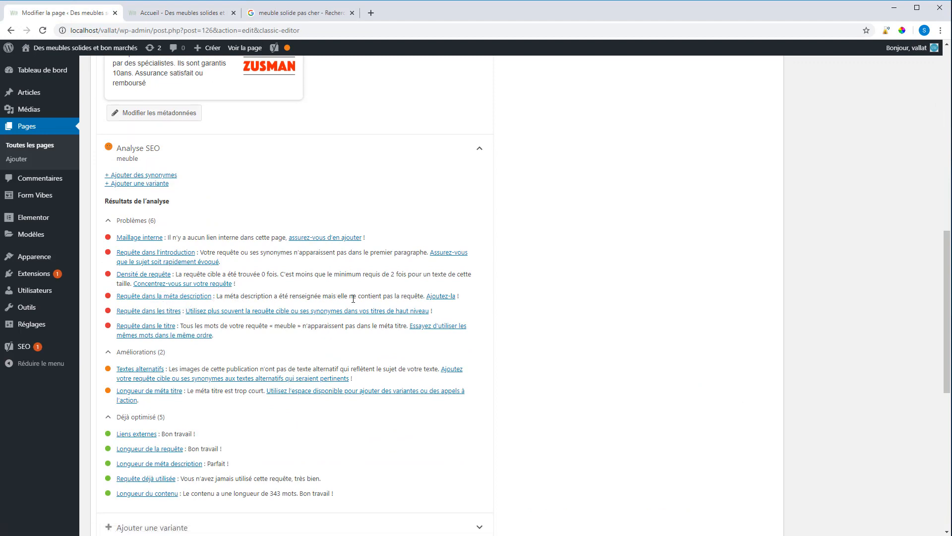
scroll(434, 304, "up", 3)
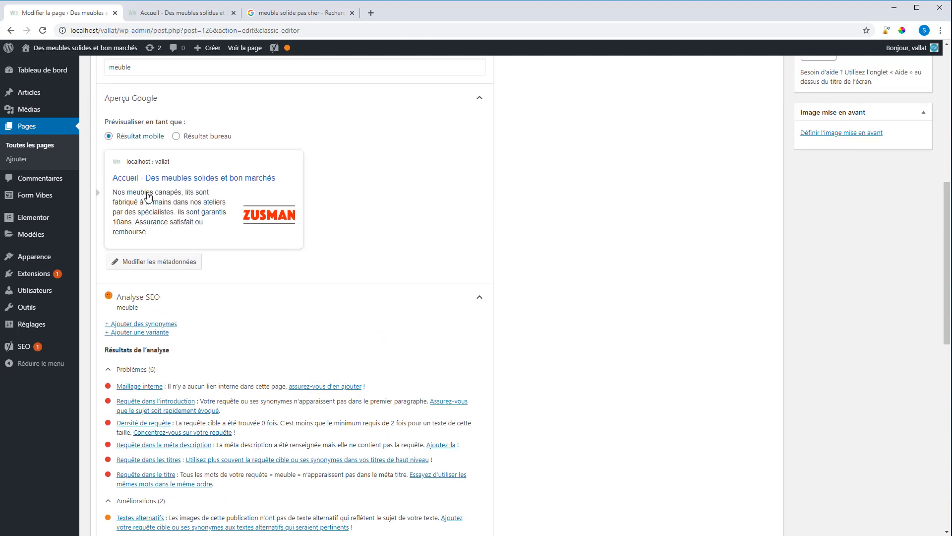
scroll(254, 268, "down", 3)
scroll(188, 278, "down", 1)
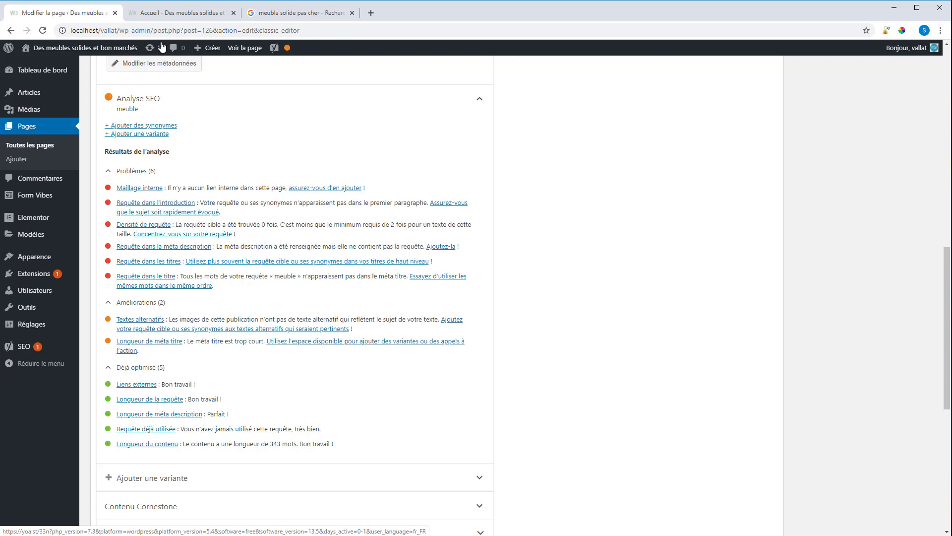
left_click(162, 13)
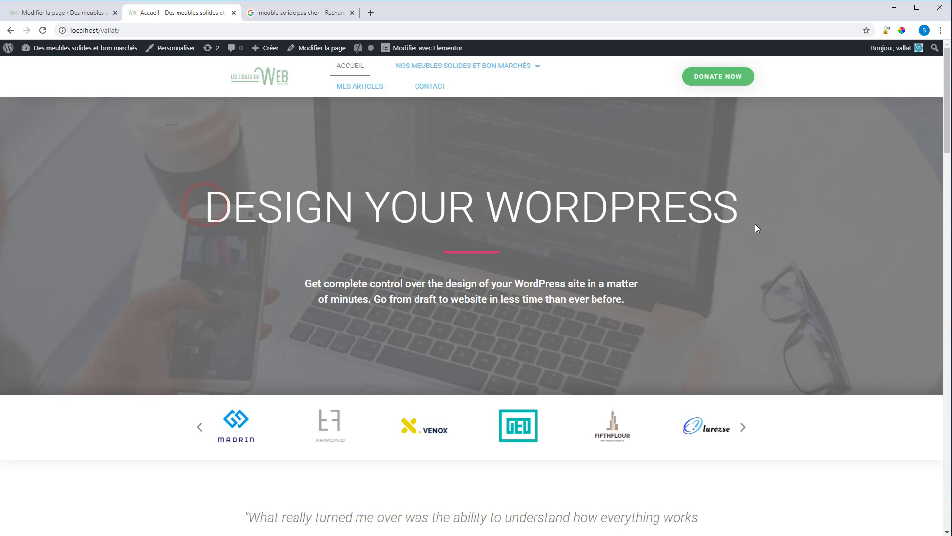
left_click(49, 12)
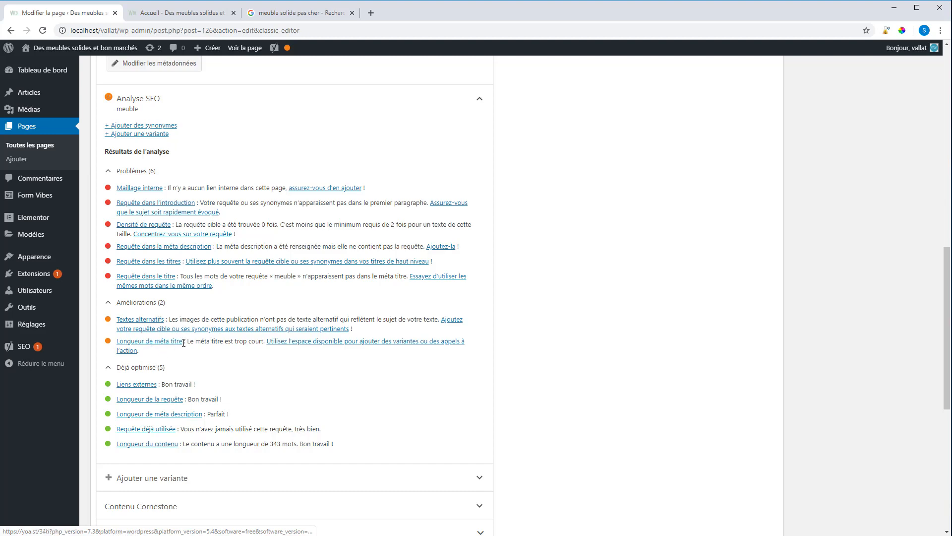
Step: Review the target keyphrase "meuble" alongside the SEO analysis's problems, suggested improvements and already optimized points
scroll(332, 300, "up", 6)
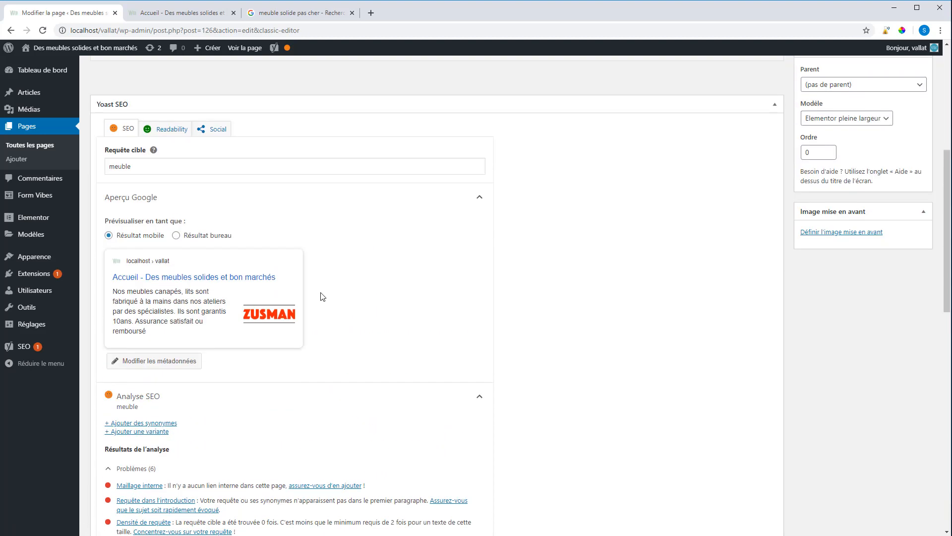
scroll(323, 296, "up", 3)
left_click(130, 315)
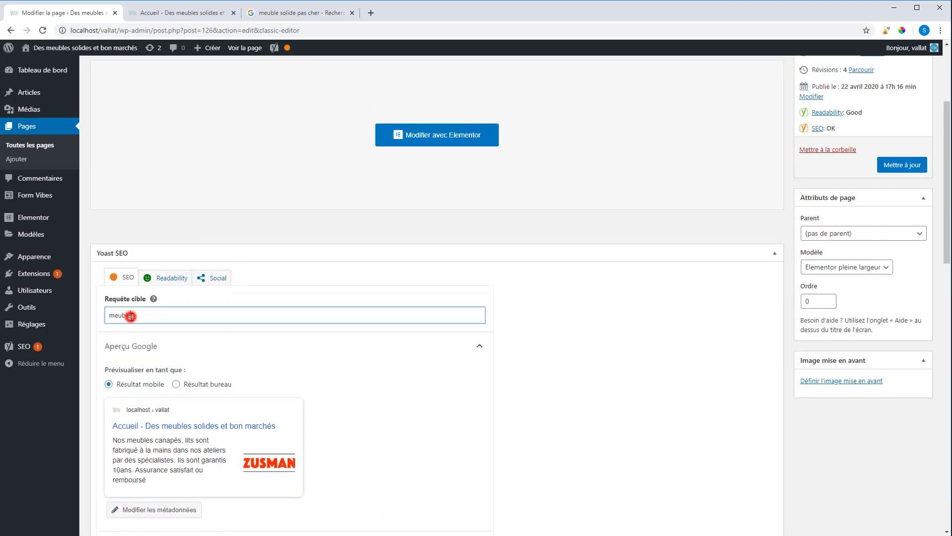
double_click(130, 315)
scroll(176, 363, "down", 6)
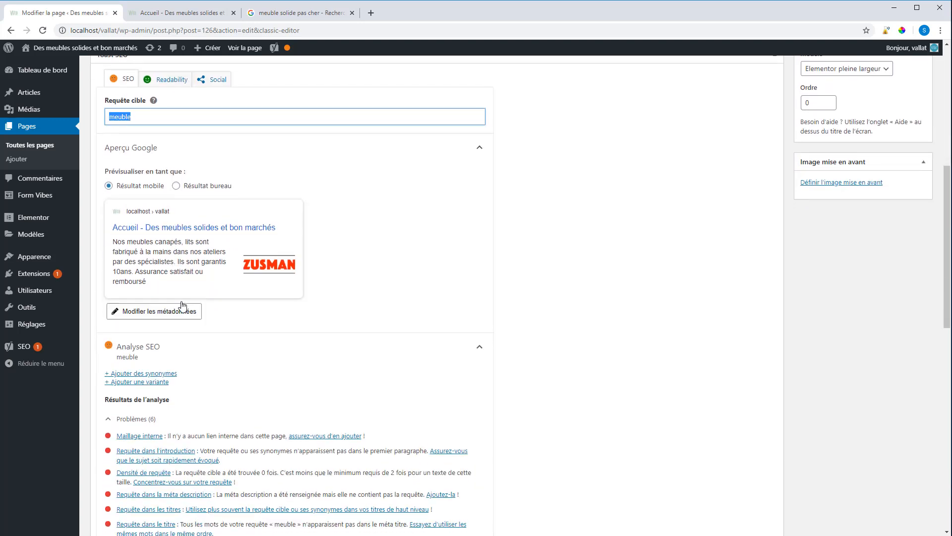
scroll(177, 395, "down", 5)
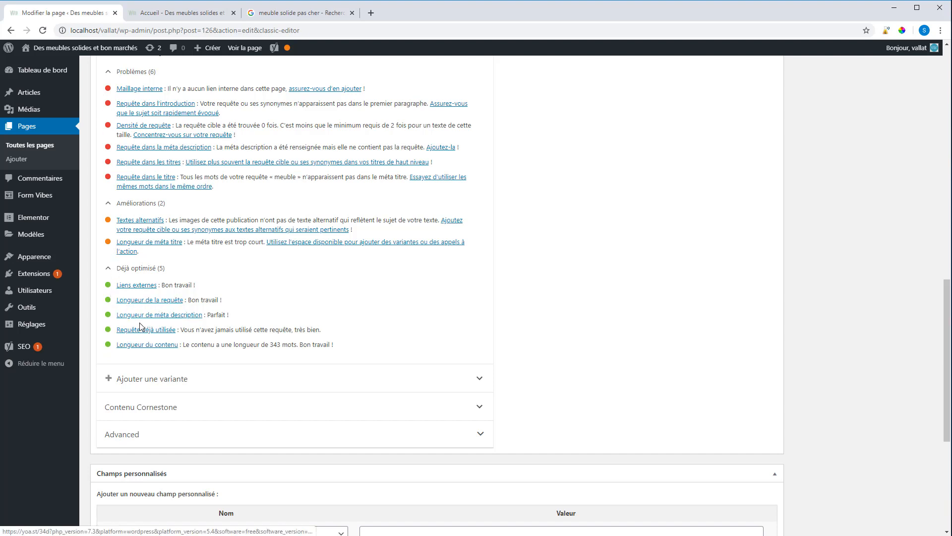
scroll(257, 313, "up", 1)
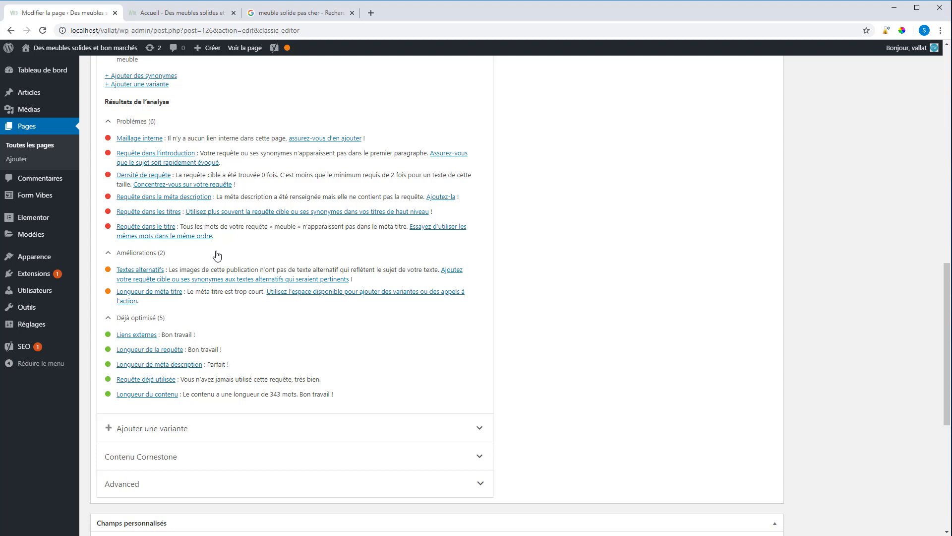
scroll(233, 255, "up", 3)
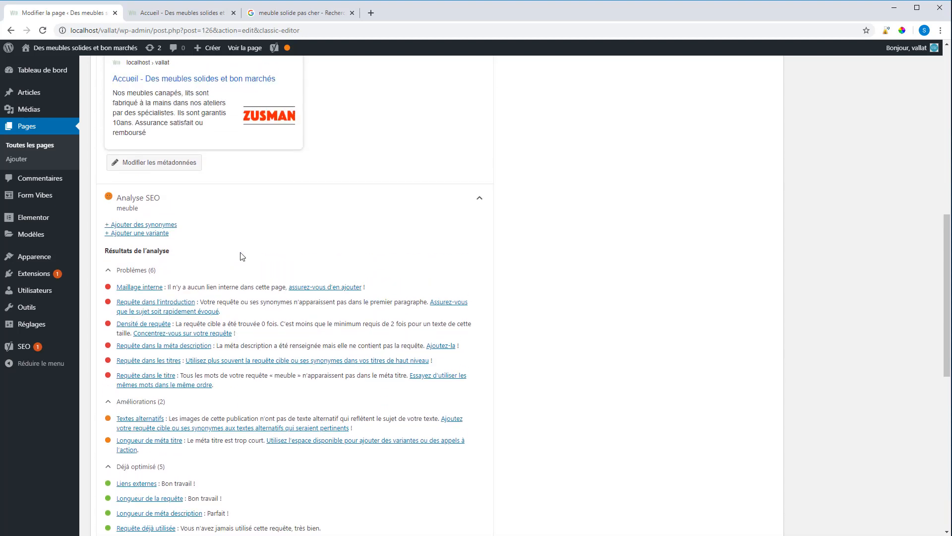
scroll(239, 263, "down", 2)
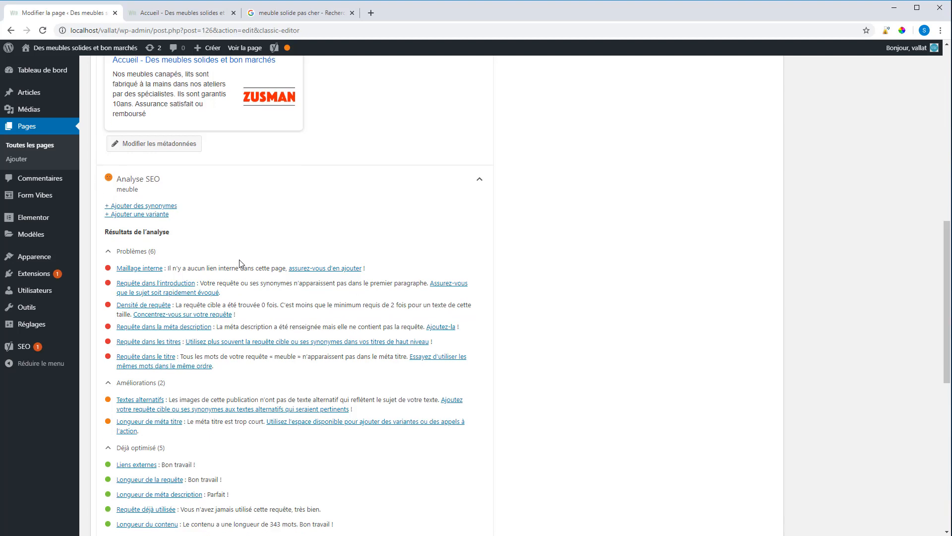
scroll(202, 192, "down", 3)
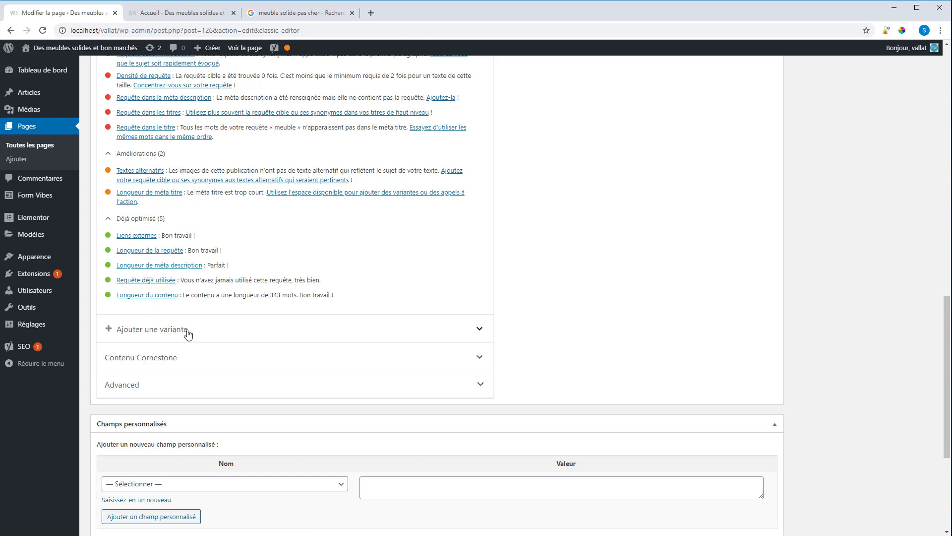
Step: Expand the "Ajouter une variante" section and examine what it offers for additional keyphrases
left_click(149, 329)
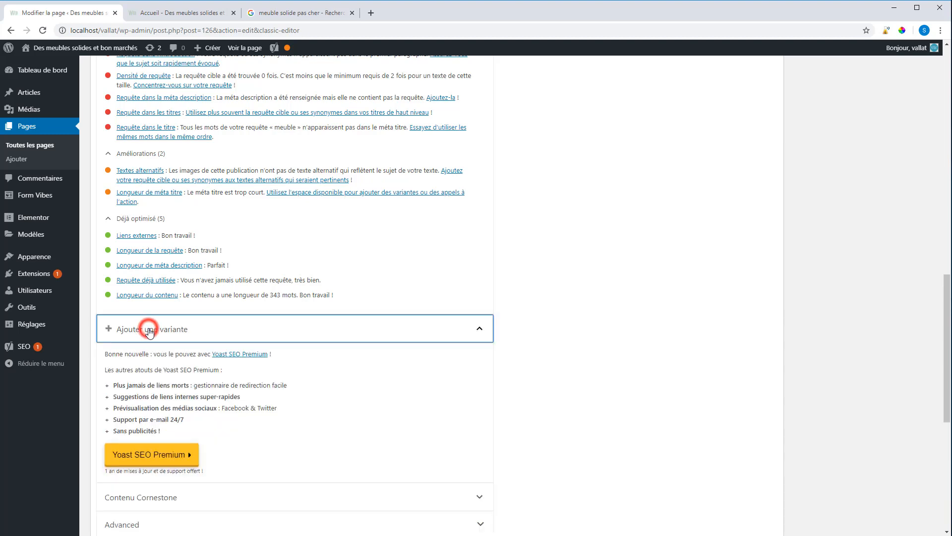
scroll(188, 347, "down", 2)
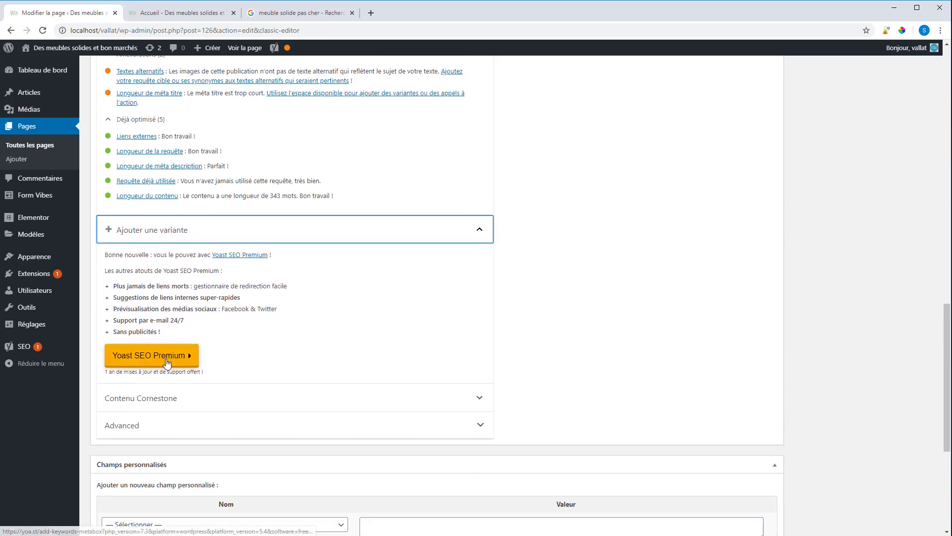
scroll(213, 340, "up", 12)
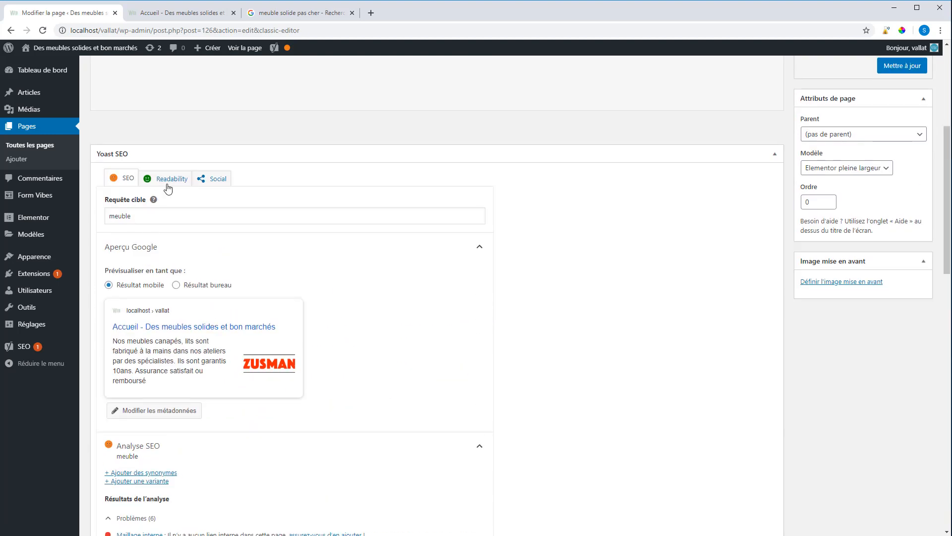
Step: Examine the Accueil page's readability analysis and open the Yoast article linked from the transition words problem
left_click(169, 179)
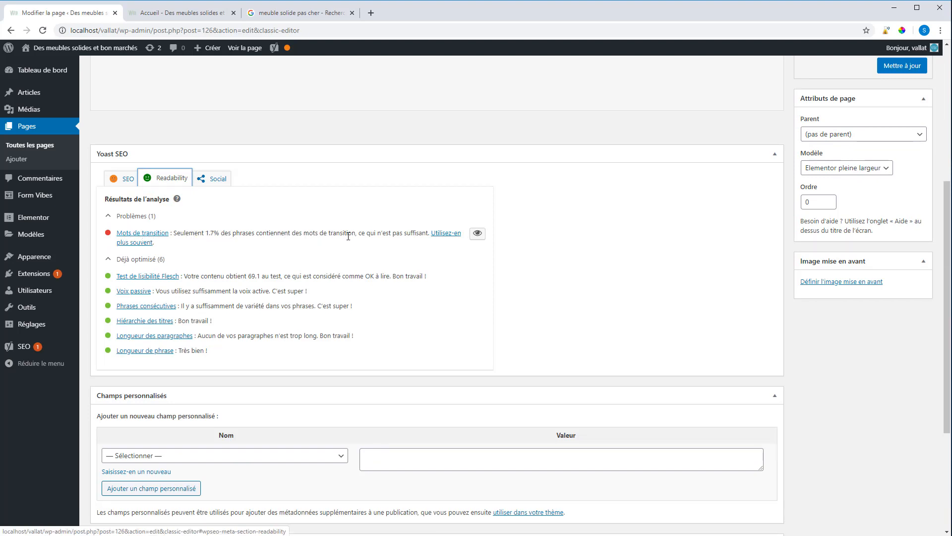
left_click(446, 234)
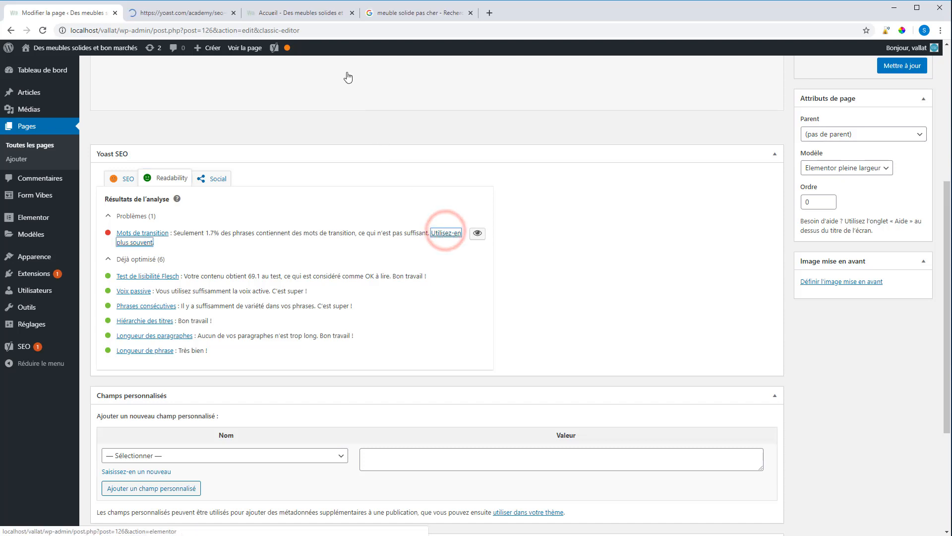
left_click(198, 11)
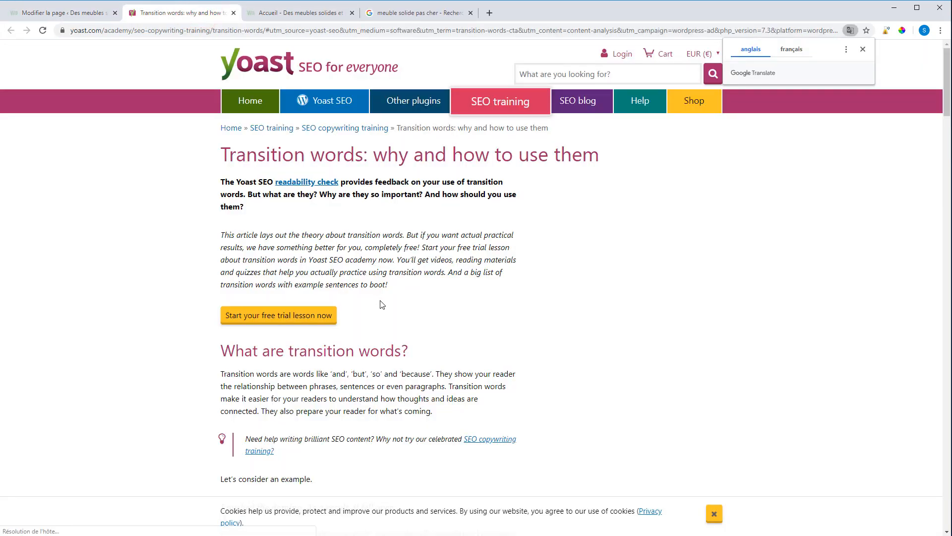
Step: Find the table of transition word examples in the Yoast article and translate it into French with DeepL
scroll(384, 302, "down", 6)
scroll(383, 302, "down", 3)
scroll(382, 301, "up", 7)
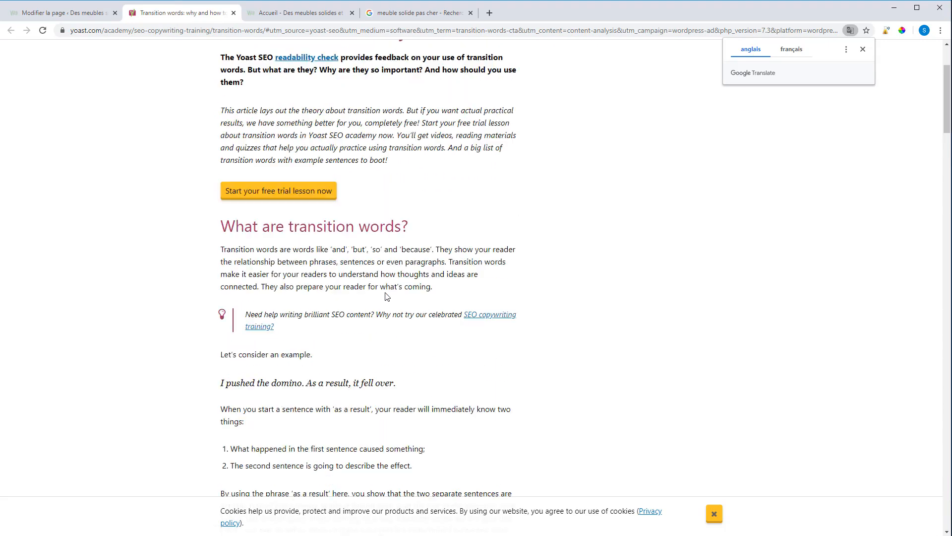
scroll(379, 298, "down", 12)
scroll(379, 297, "down", 4)
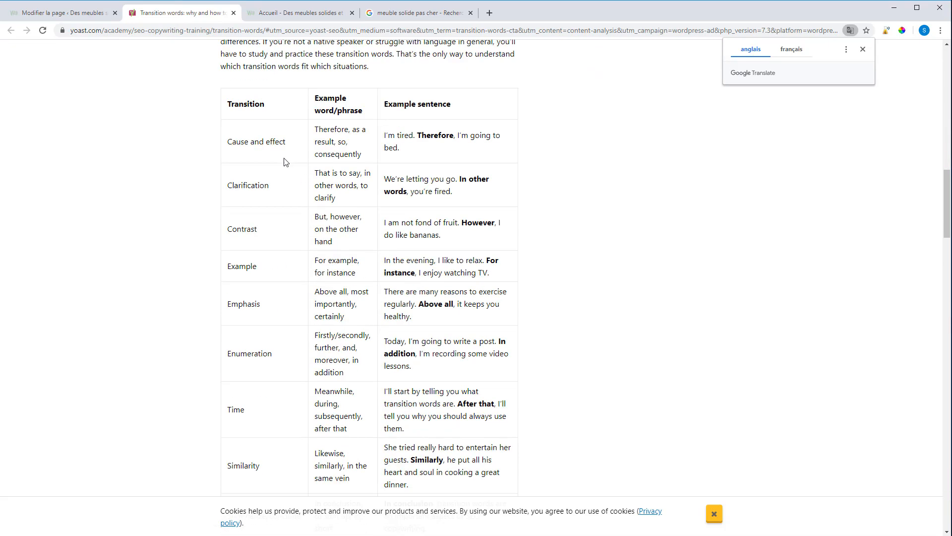
scroll(221, 100, "down", 1)
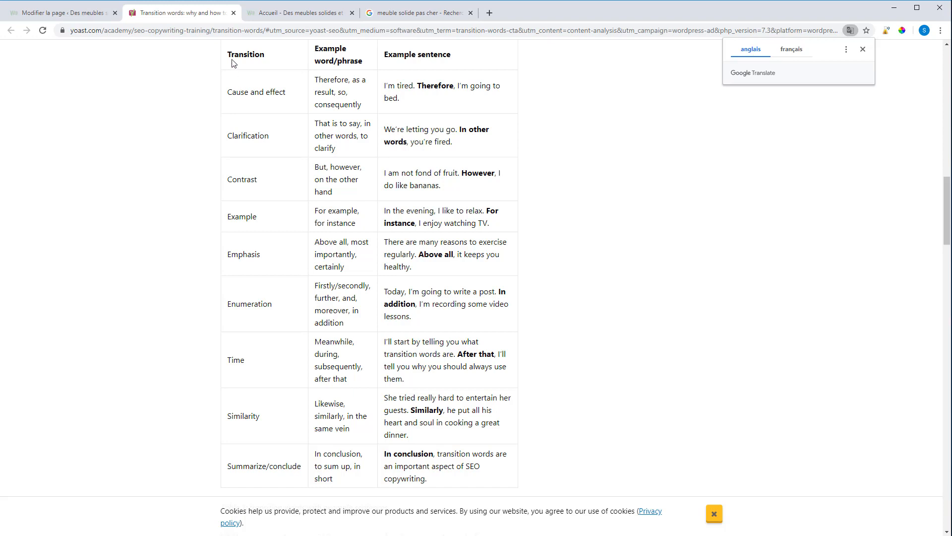
left_click_drag(231, 62, 490, 475)
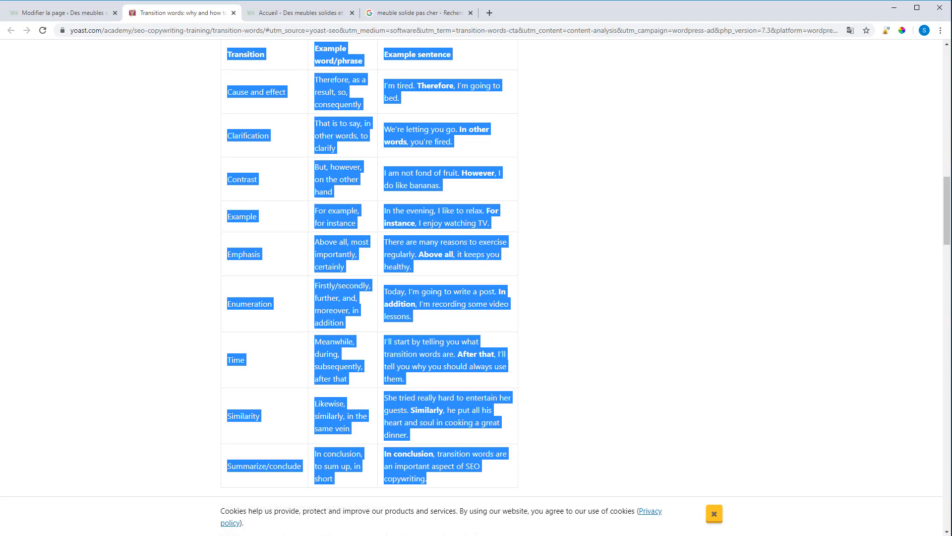
key("ctrl+c")
key("ctrl+c")
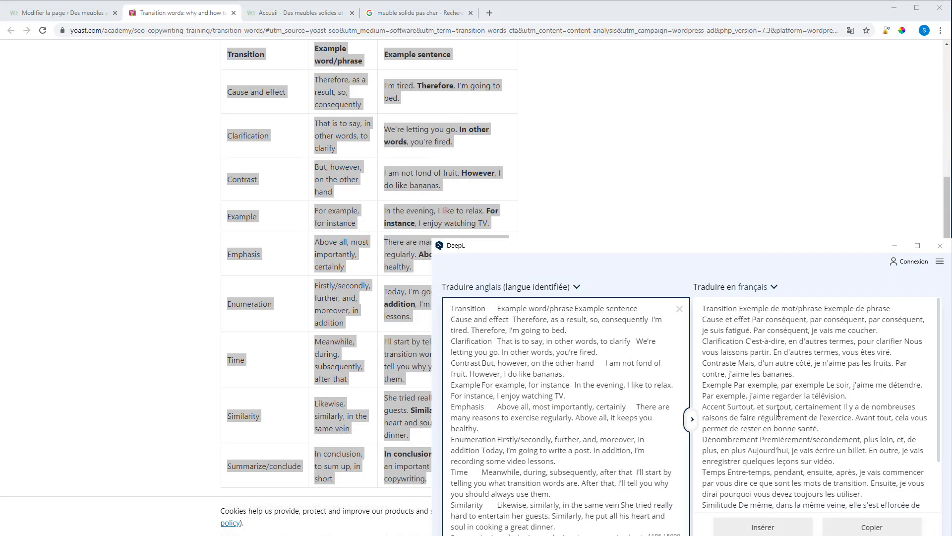
left_click(940, 246)
Step: Return to the Accueil page editor and examine the Facebook title, description and image options in Yoast's social settings
left_click(86, 13)
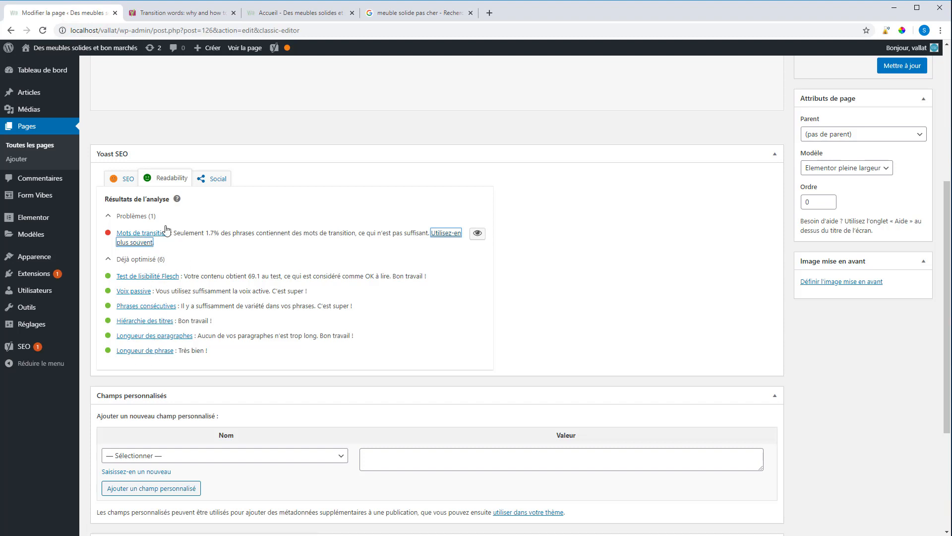
left_click(210, 181)
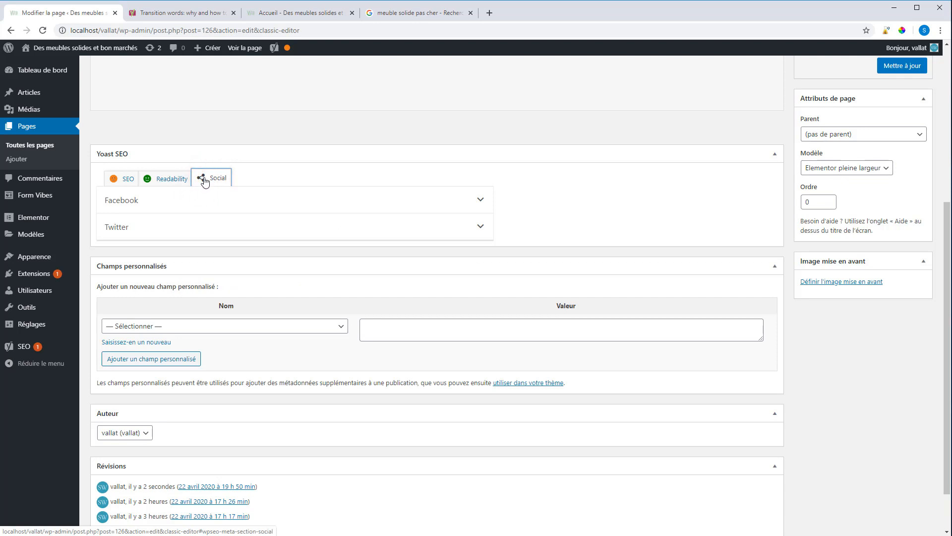
left_click(178, 200)
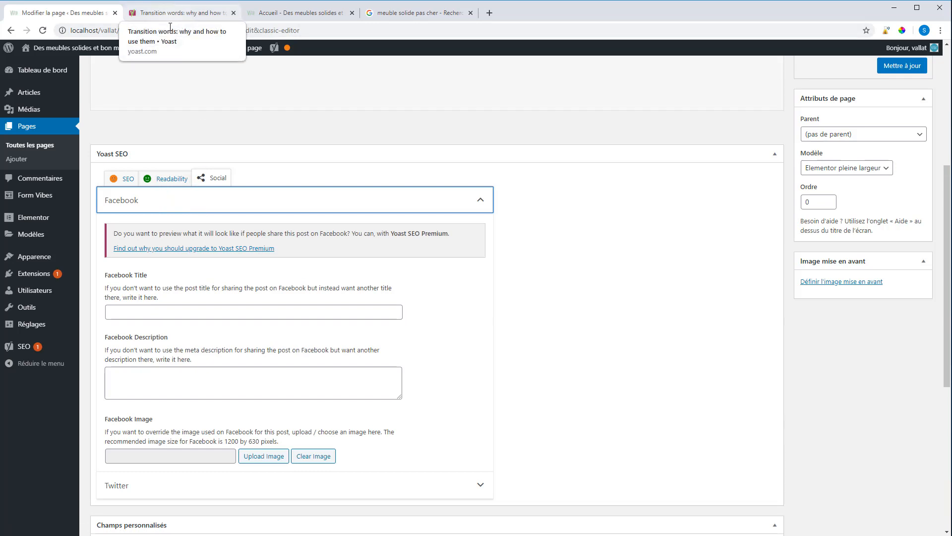
left_click(122, 311)
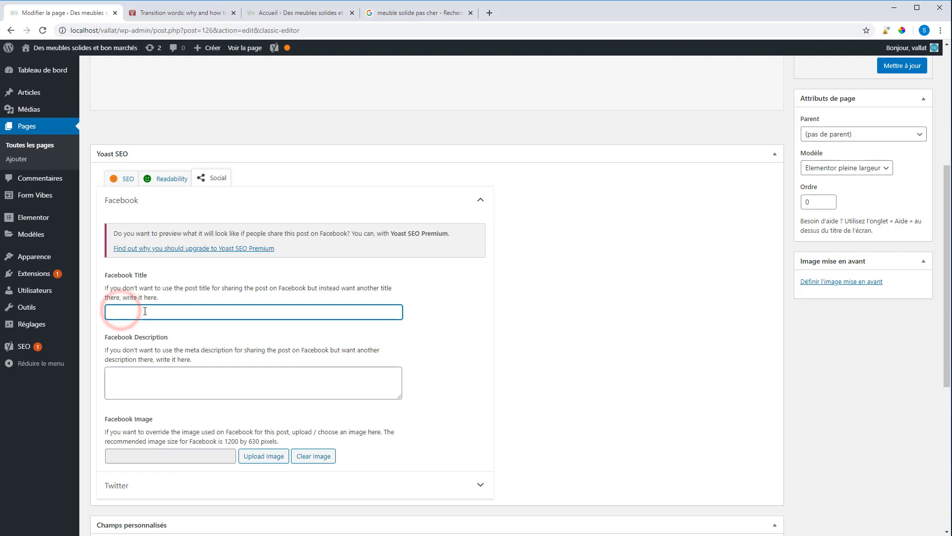
left_click(137, 379)
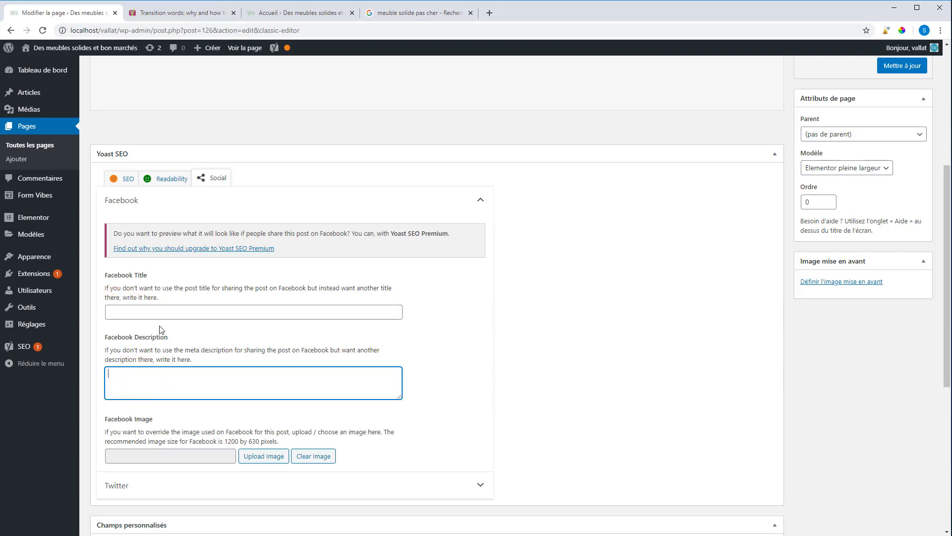
Step: Open the Google preview's metadata editor and compare its meta title and description with the Facebook sharing fields
left_click(126, 179)
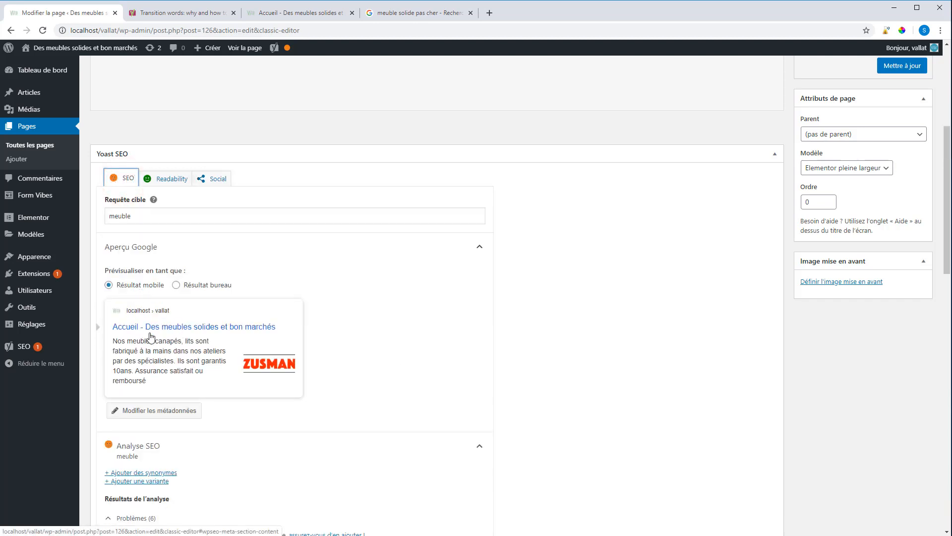
scroll(151, 357, "down", 2)
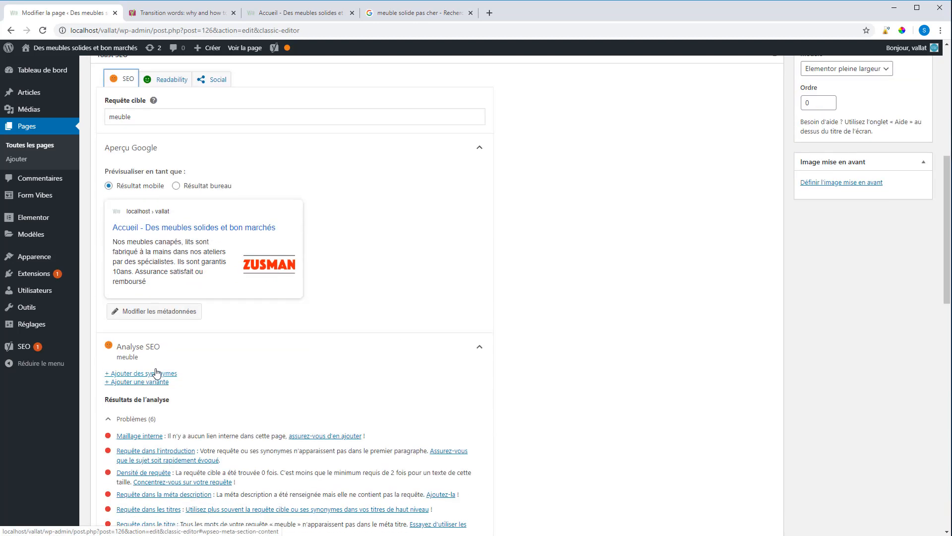
left_click(146, 313)
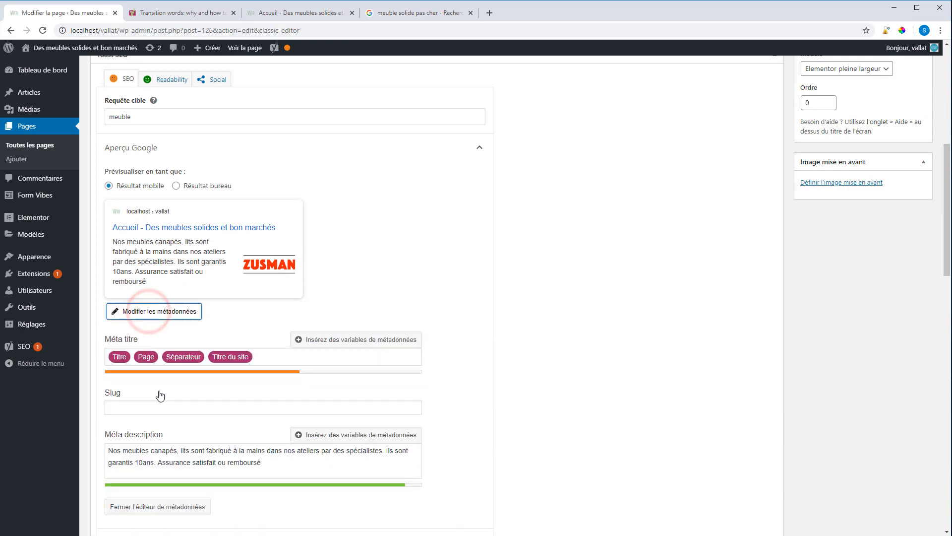
left_click_drag(280, 233, 149, 233)
left_click(147, 232)
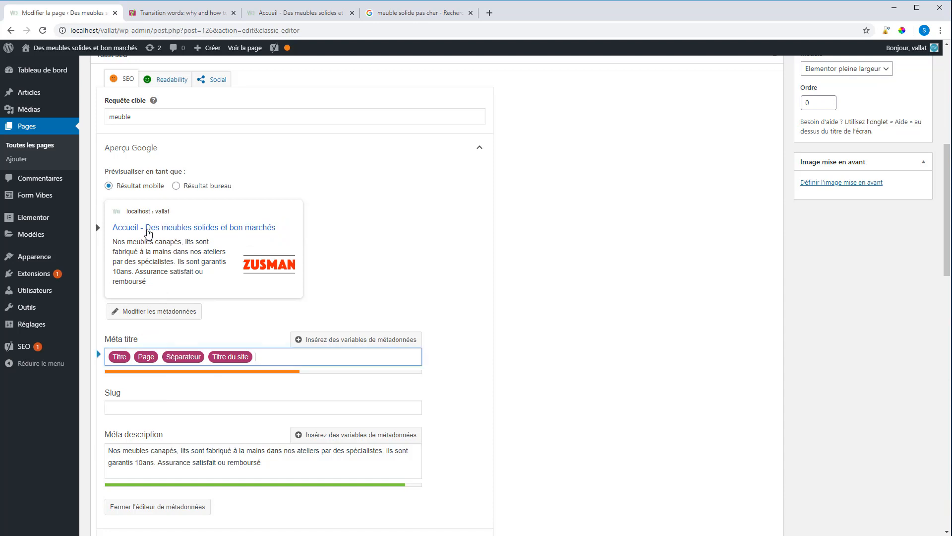
left_click(201, 79)
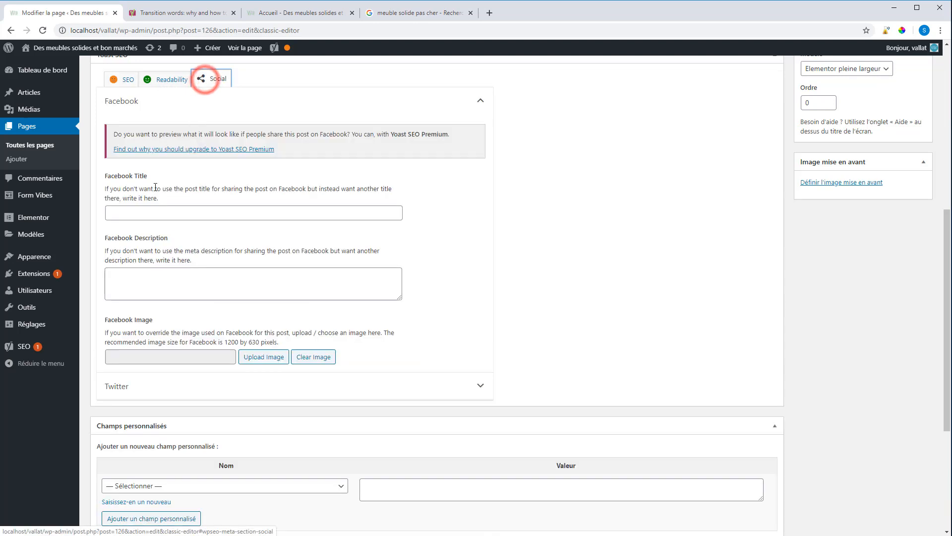
left_click(138, 213)
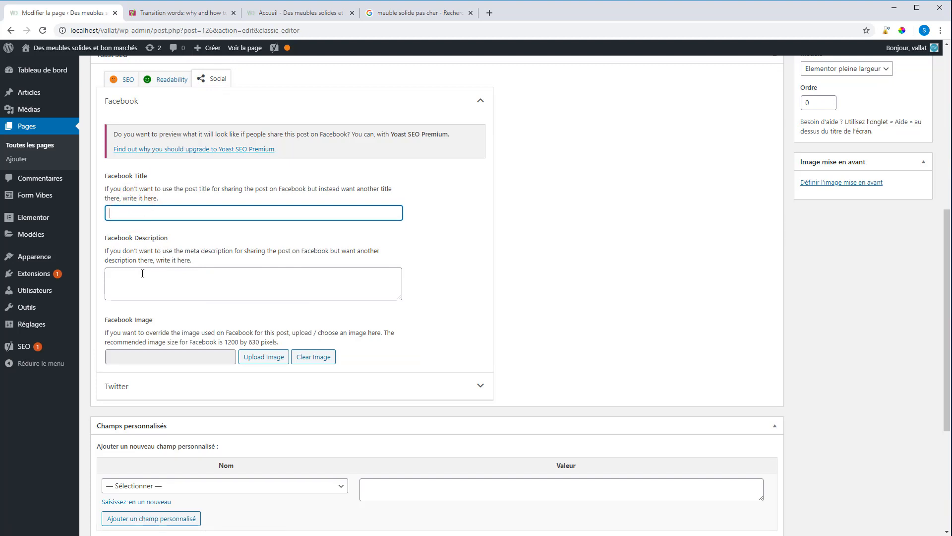
Step: Copy the whole meta description from the SEO metadata into the Facebook description
left_click(126, 78)
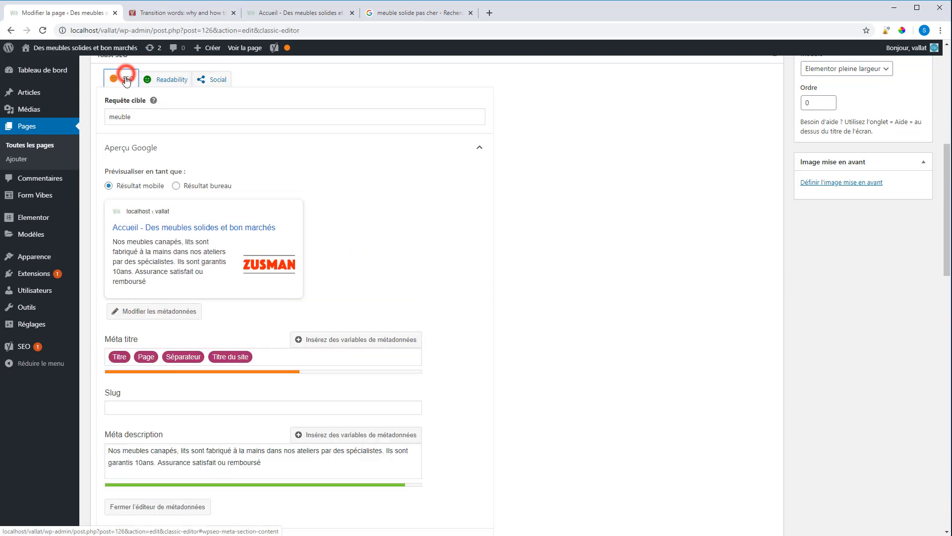
left_click(165, 464)
key("ctrl+a")
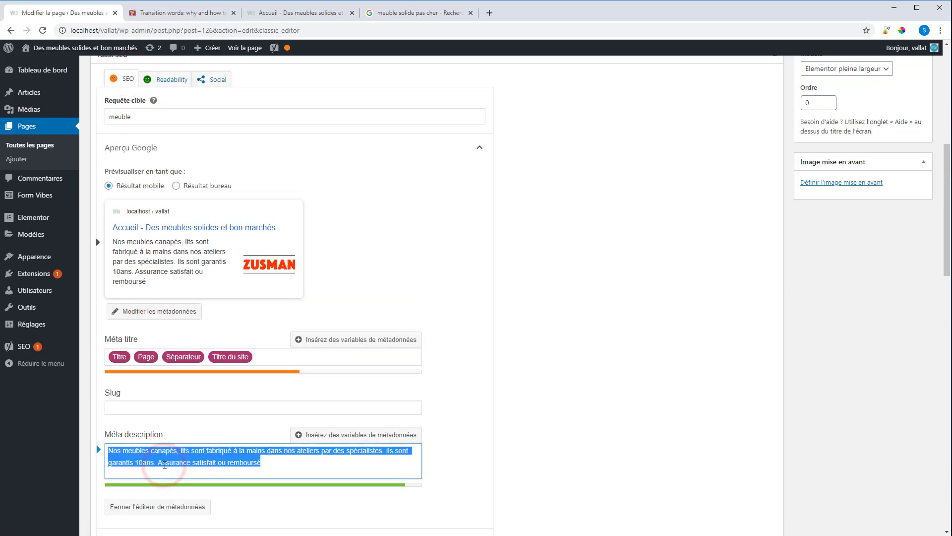
left_click(166, 80)
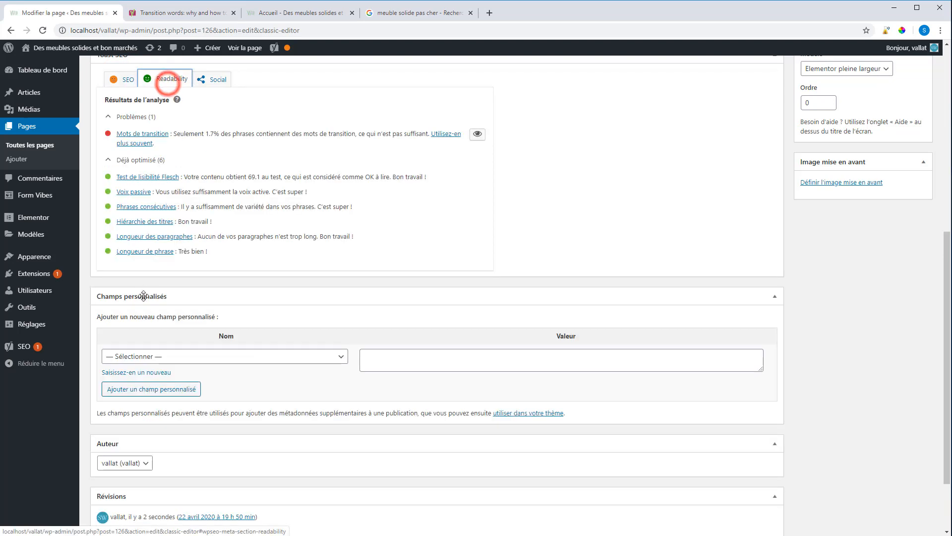
left_click(212, 81)
left_click(159, 290)
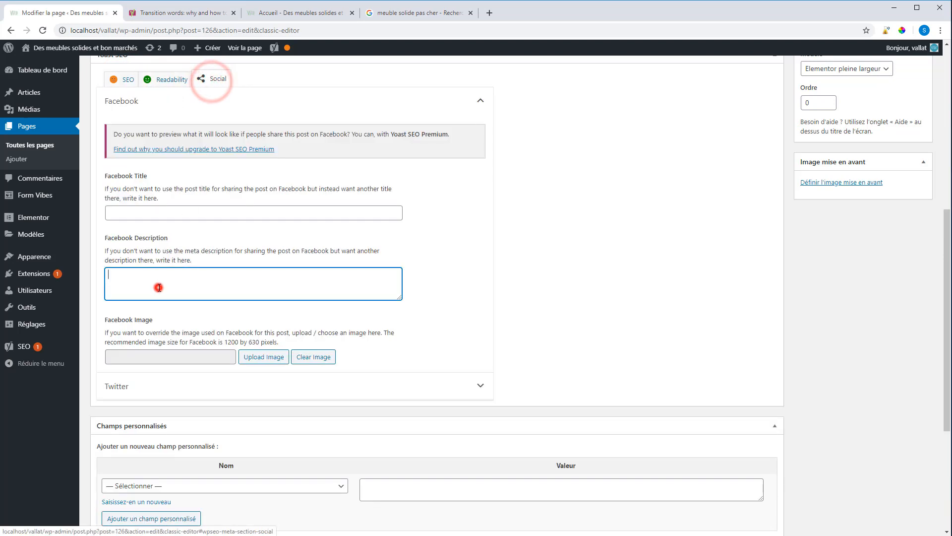
key("ctrl+v")
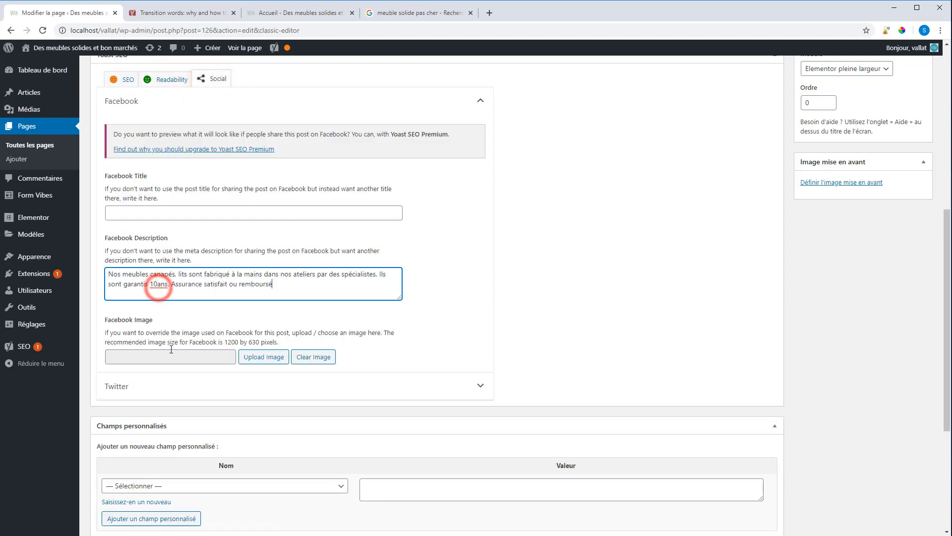
Step: Set the living room photo from the media library as the Facebook image
left_click(257, 358)
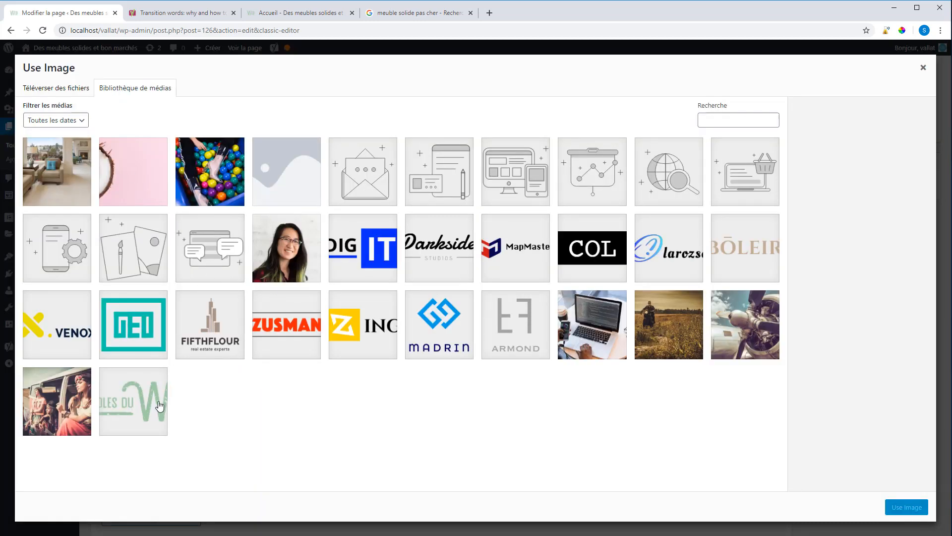
left_click(58, 176)
left_click(907, 506)
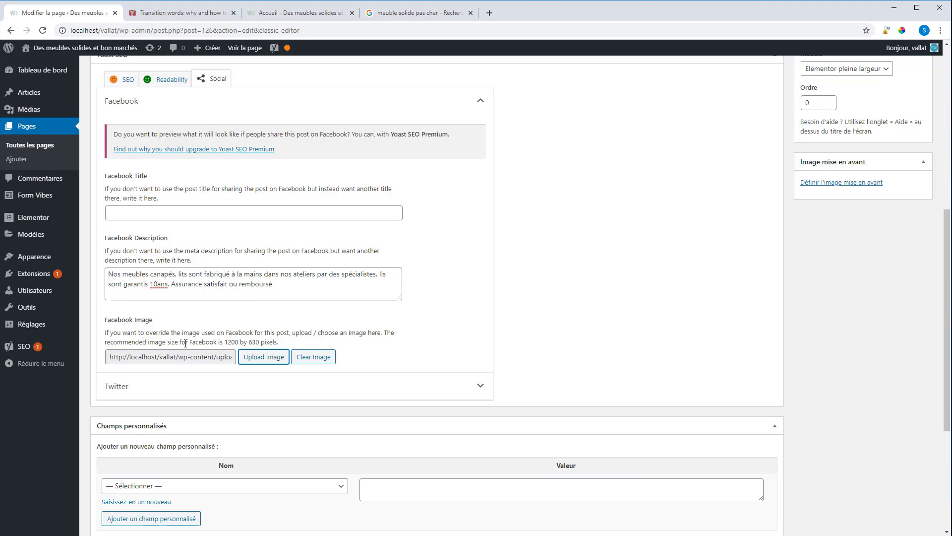
Step: Set the Facebook title to "Meubles solides et pas cher fabriqué en Suisse"
scroll(216, 328, "up", 2)
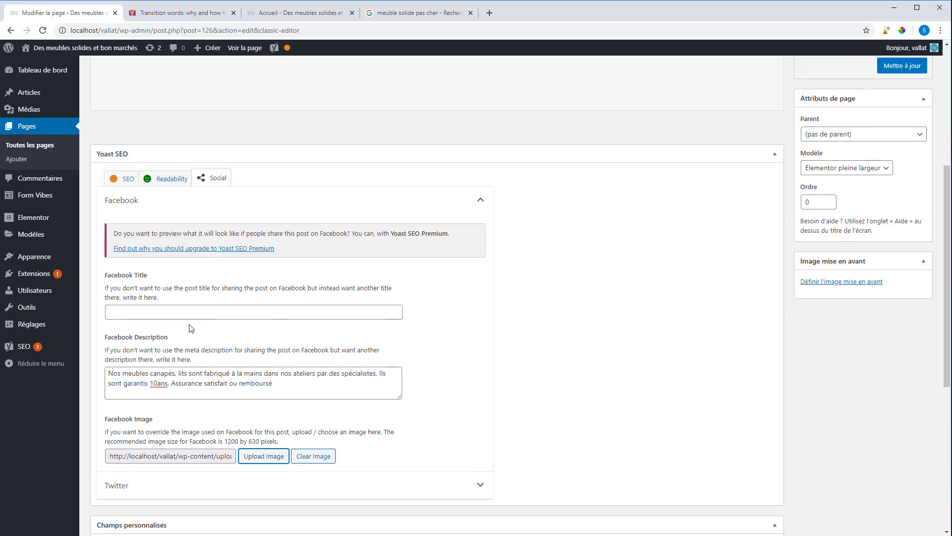
left_click(183, 317)
type("Meu")
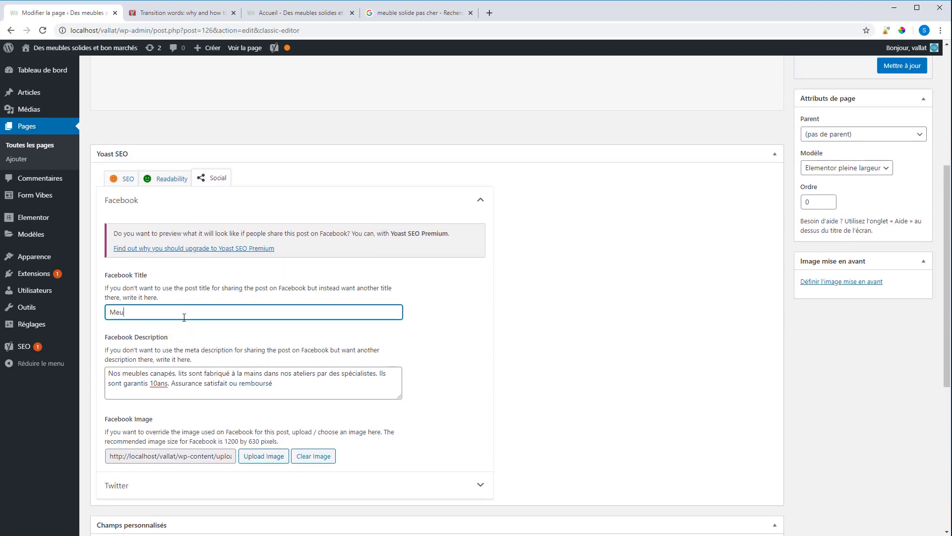
type("bles solides et pas chaer fabriqué en Suisse")
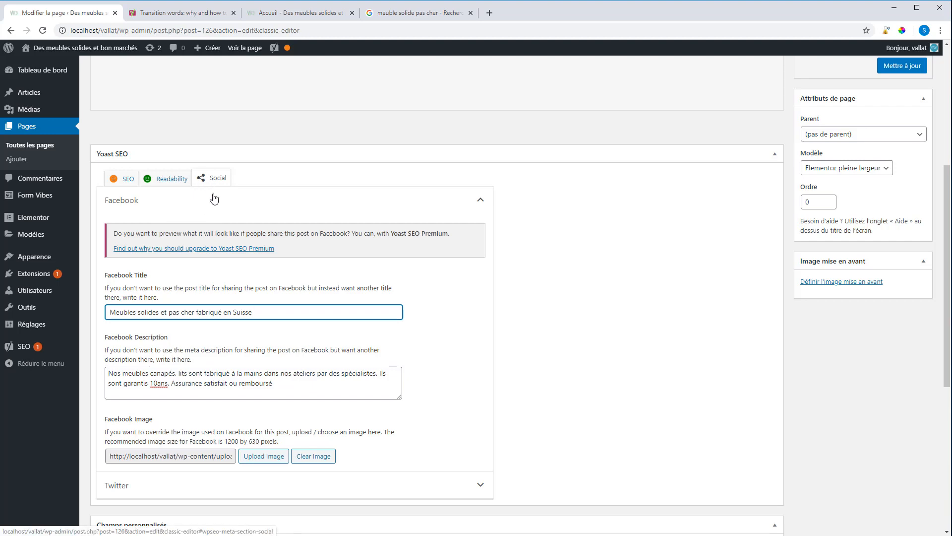
Step: Expand the Twitter section and examine its title, description and image fields alongside the Facebook ones
scroll(168, 298, "down", 2)
left_click(133, 393)
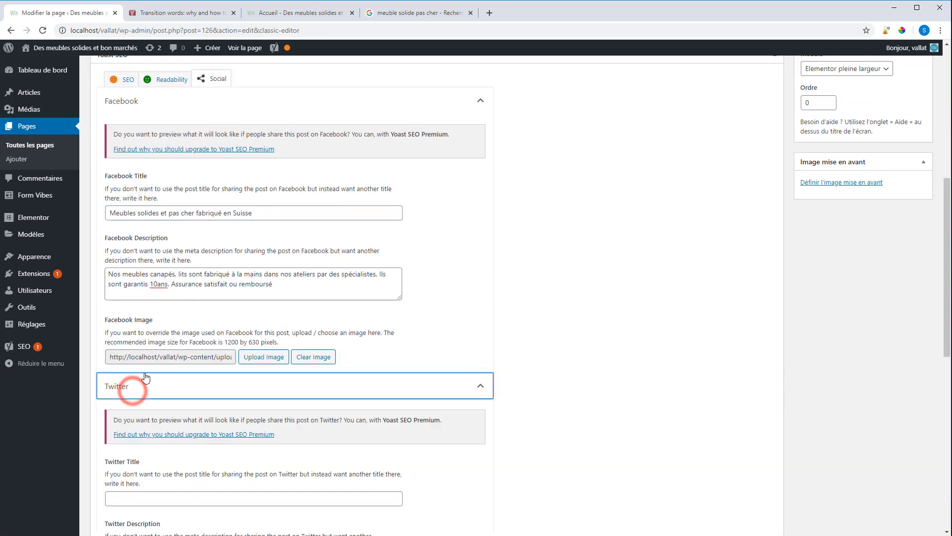
scroll(149, 357, "down", 3)
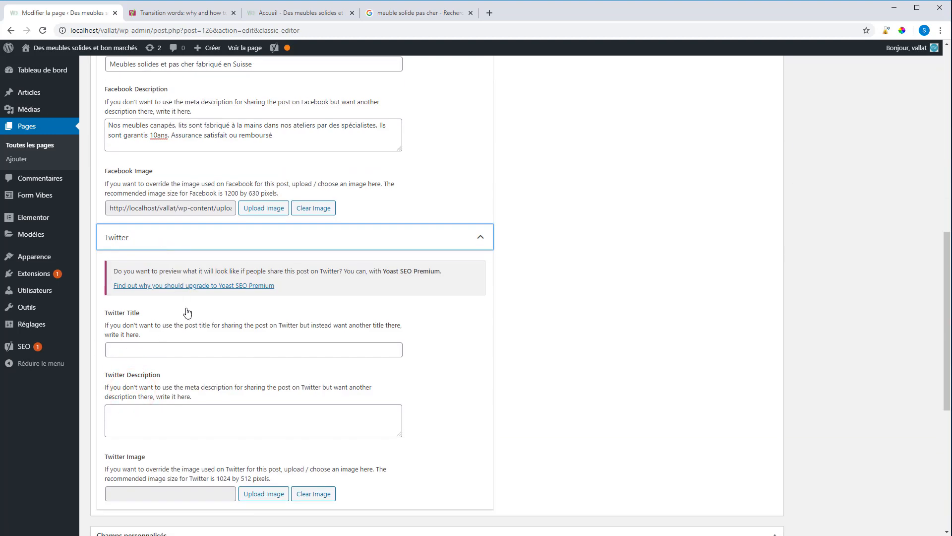
left_click(126, 348)
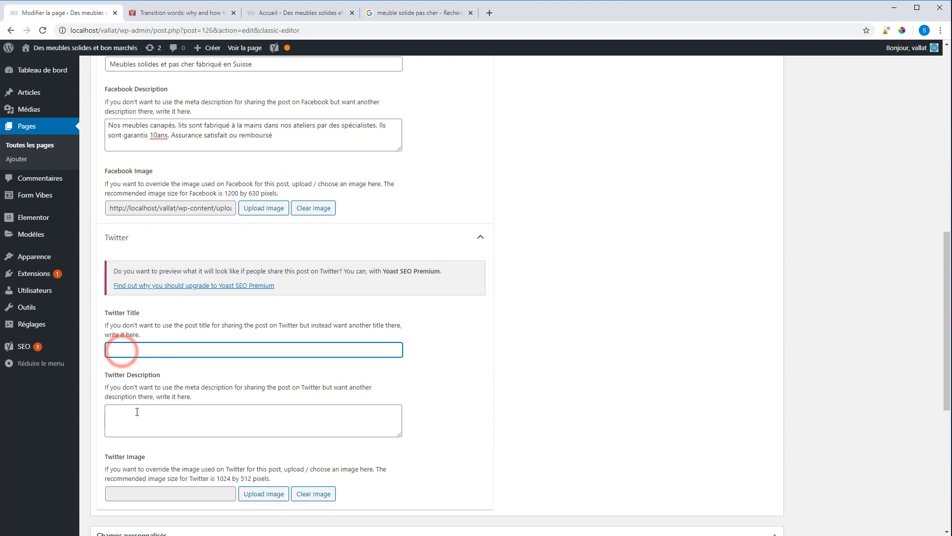
left_click(123, 422)
scroll(207, 452, "up", 2)
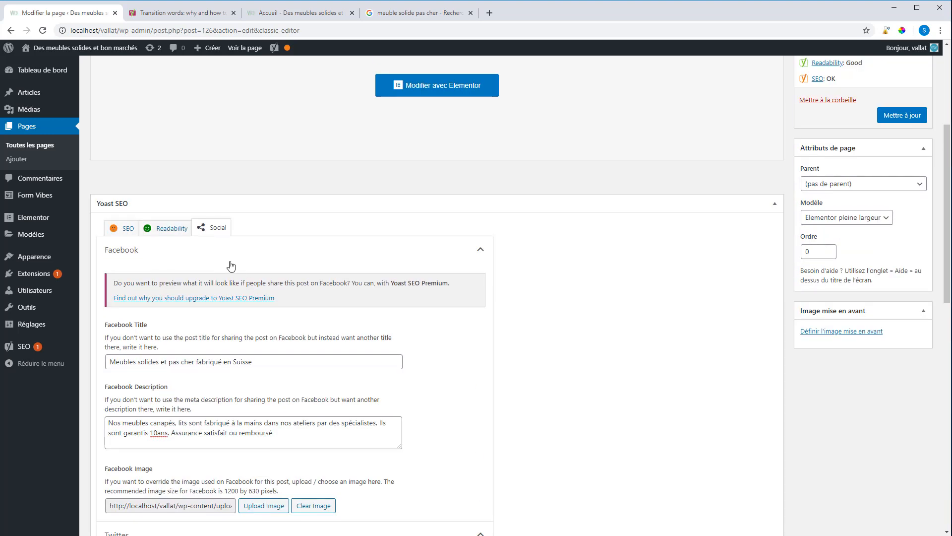
scroll(233, 266, "down", 5)
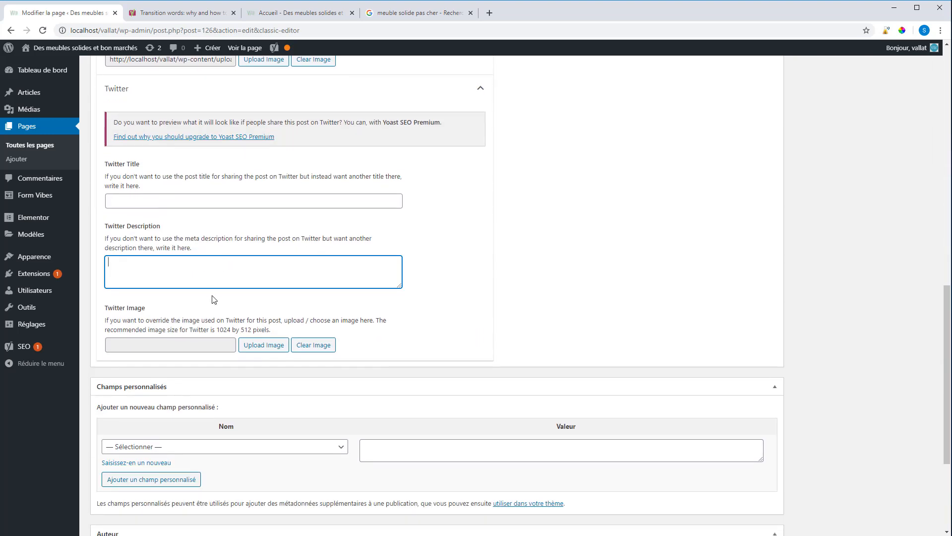
scroll(214, 299, "up", 9)
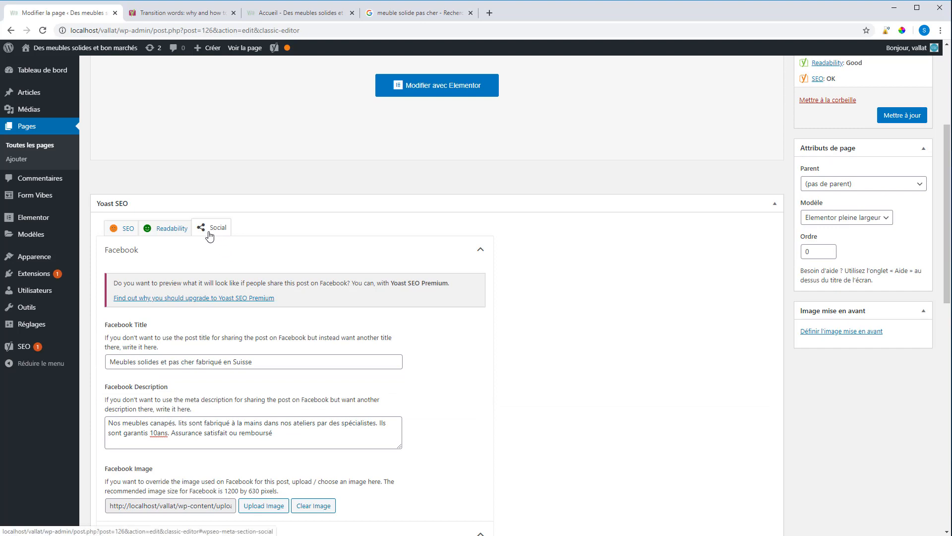
Step: Update the Accueil page to save its social sharing settings
left_click(209, 224)
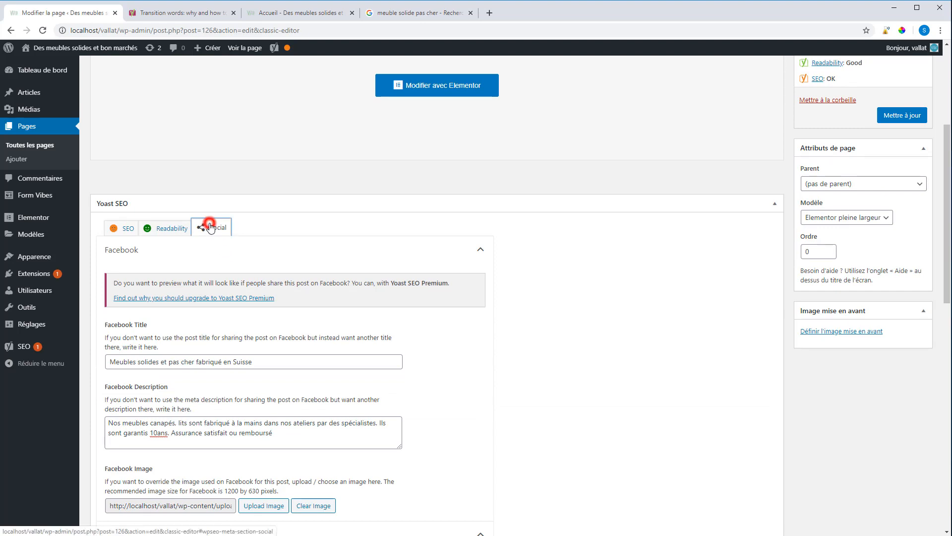
scroll(817, 191, "up", 3)
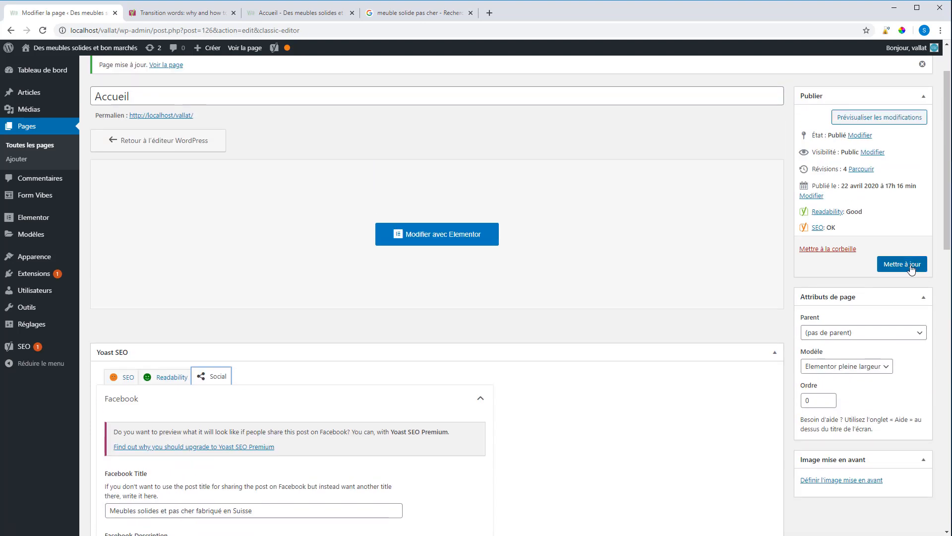
left_click(911, 267)
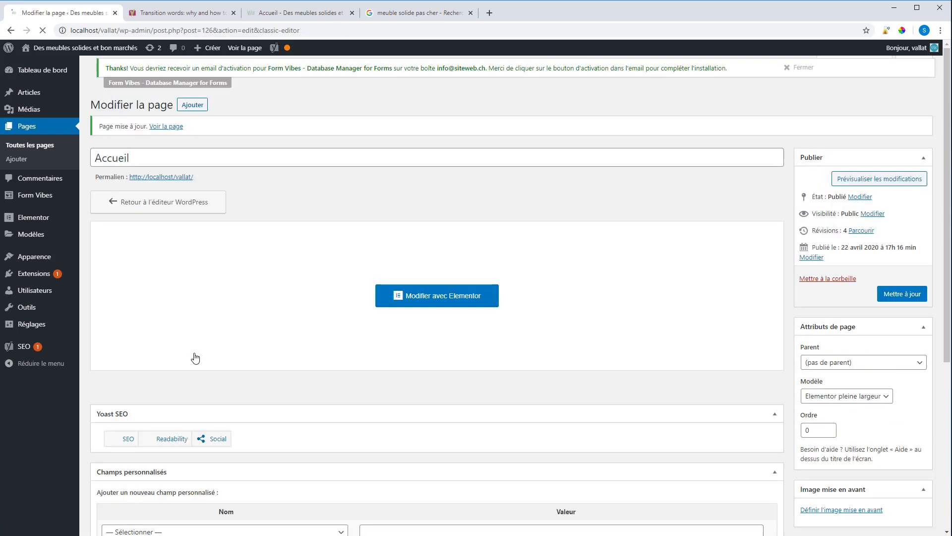
Step: Review the updated page's Google preview and select the page title "Accueil" for comparison
scroll(203, 273, "down", 3)
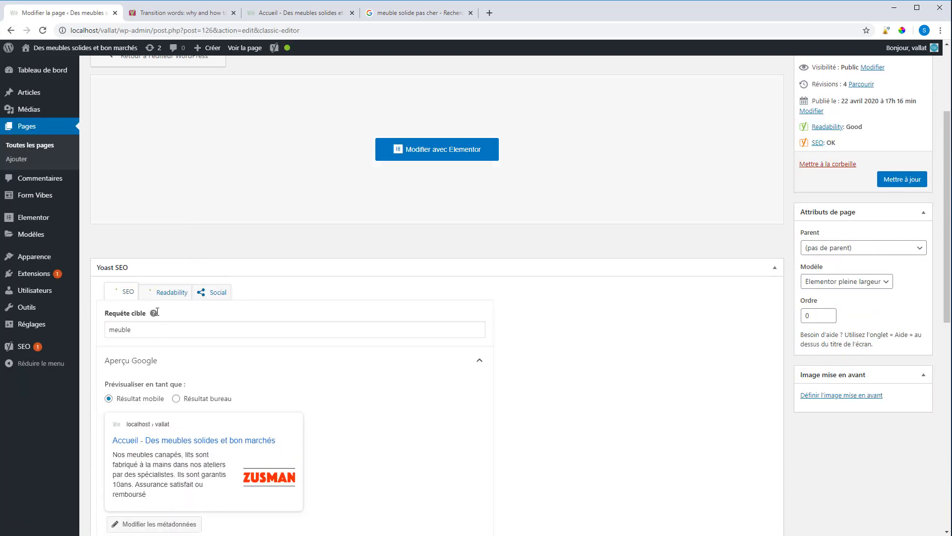
scroll(124, 358, "down", 2)
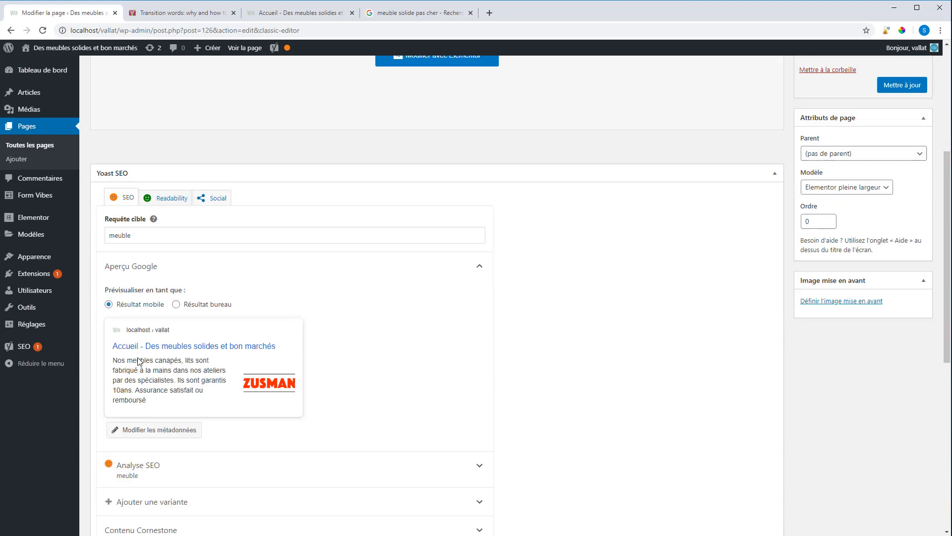
scroll(139, 361, "down", 1)
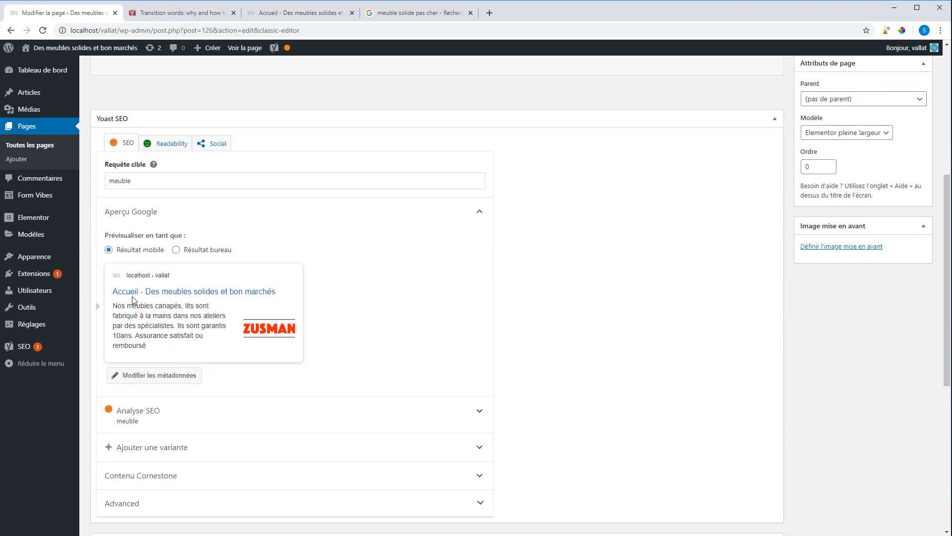
scroll(220, 281, "up", 3)
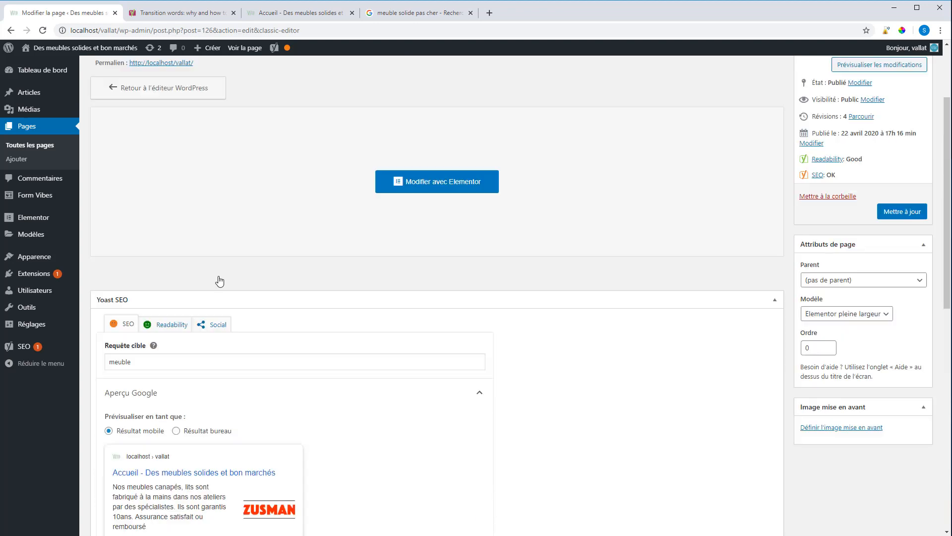
scroll(219, 281, "up", 2)
double_click(144, 161)
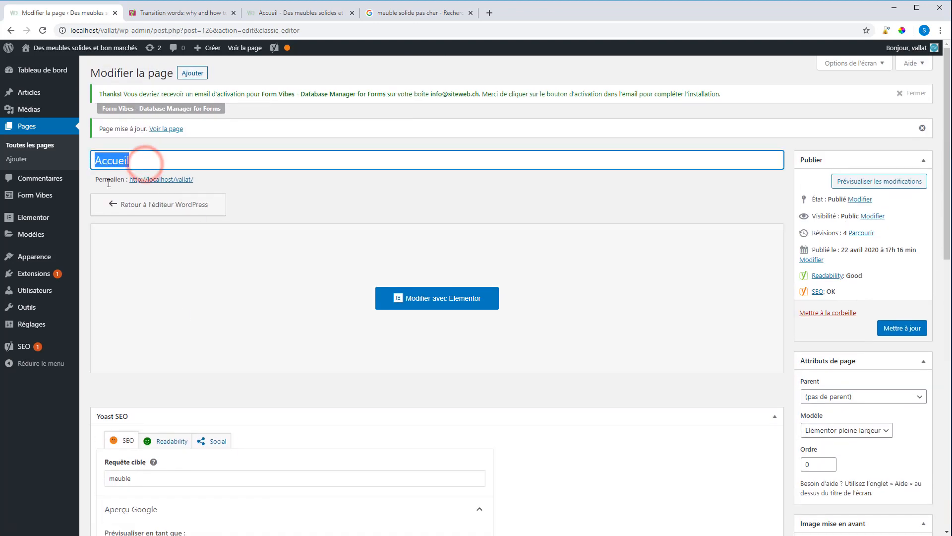
Step: Replace the page title with "Meubles à Neuchâtel" and check how it appears in the Yoast Google preview
scroll(216, 342, "down", 4)
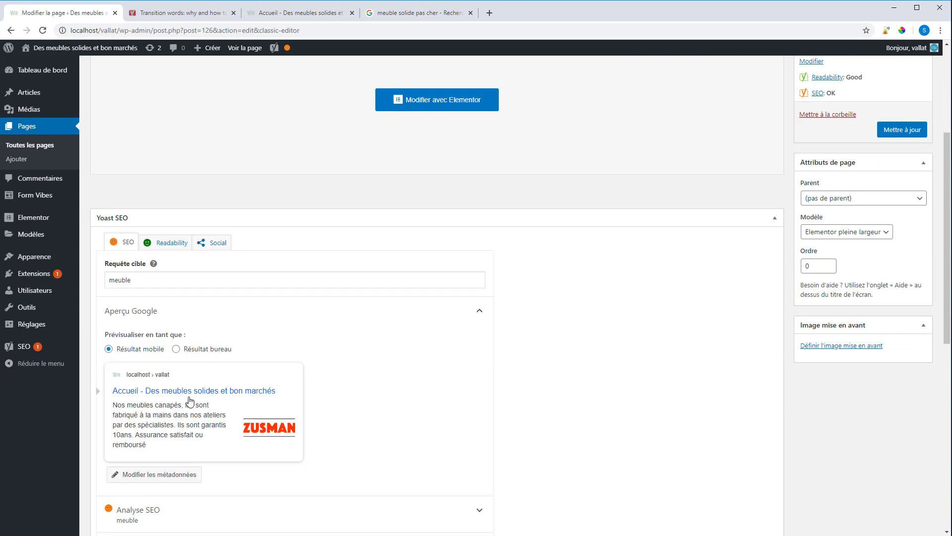
scroll(247, 297, "up", 4)
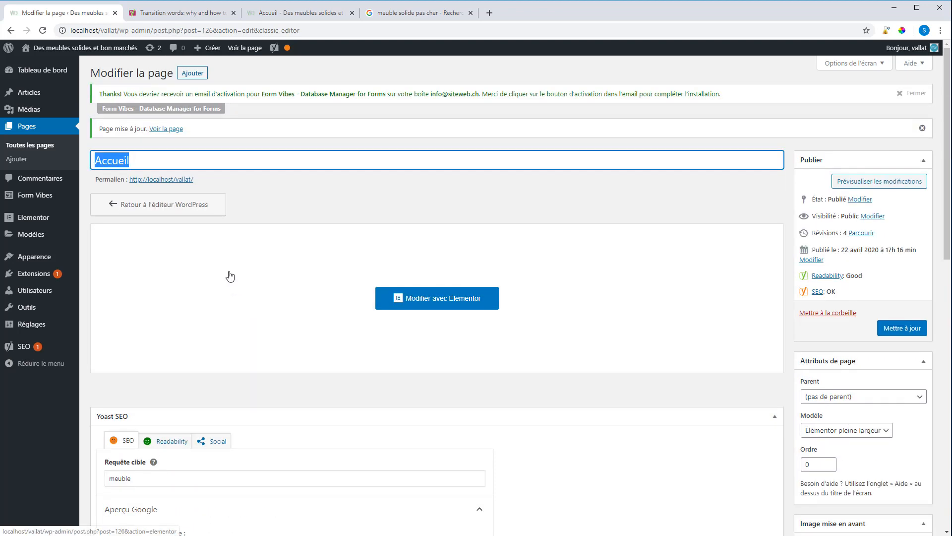
type("Meubl")
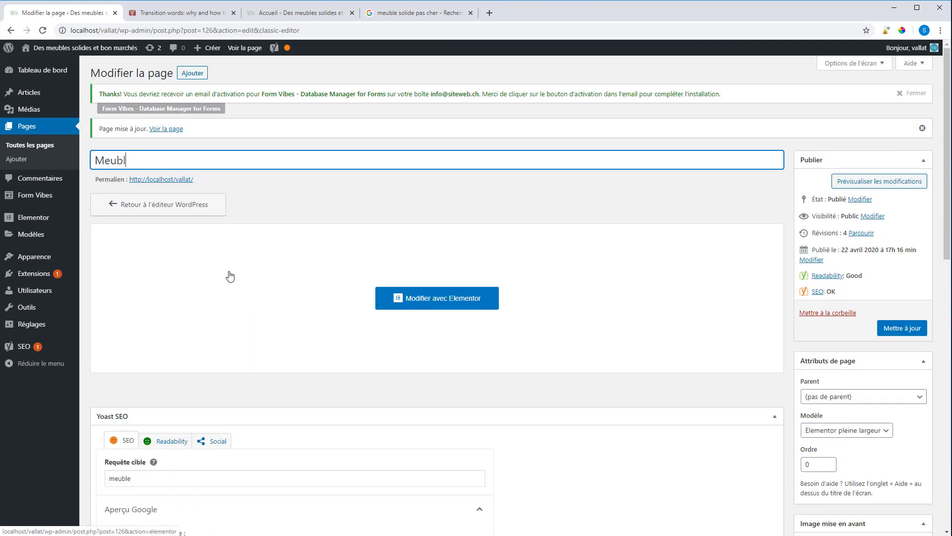
type("es à Neuchâtel")
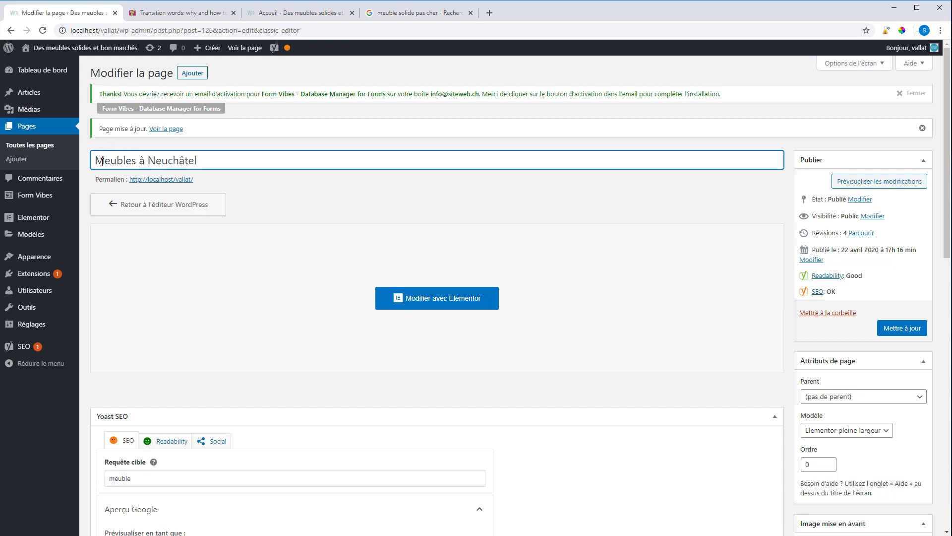
scroll(99, 161, "down", 5)
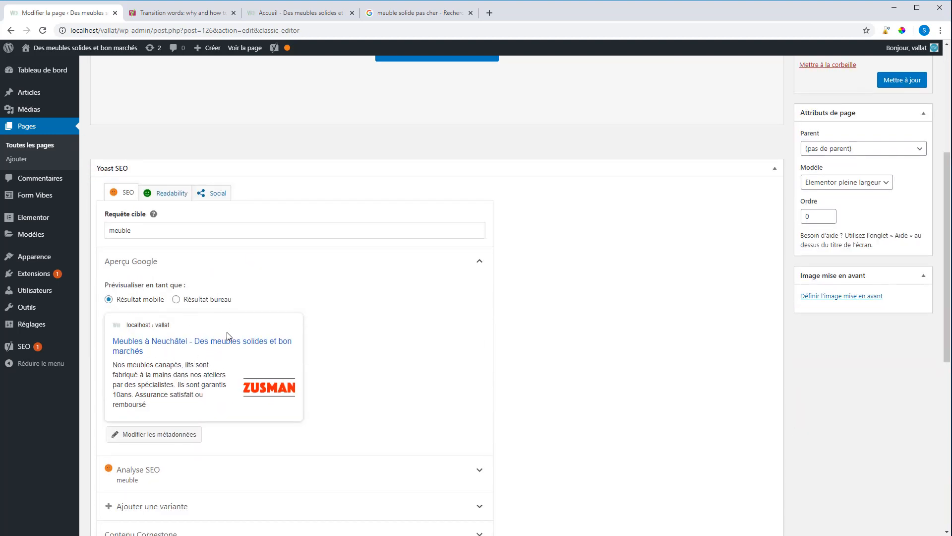
scroll(202, 349, "up", 5)
Step: Rework the page title to read "Meubletruc - Neuchâtel"
left_click(106, 163)
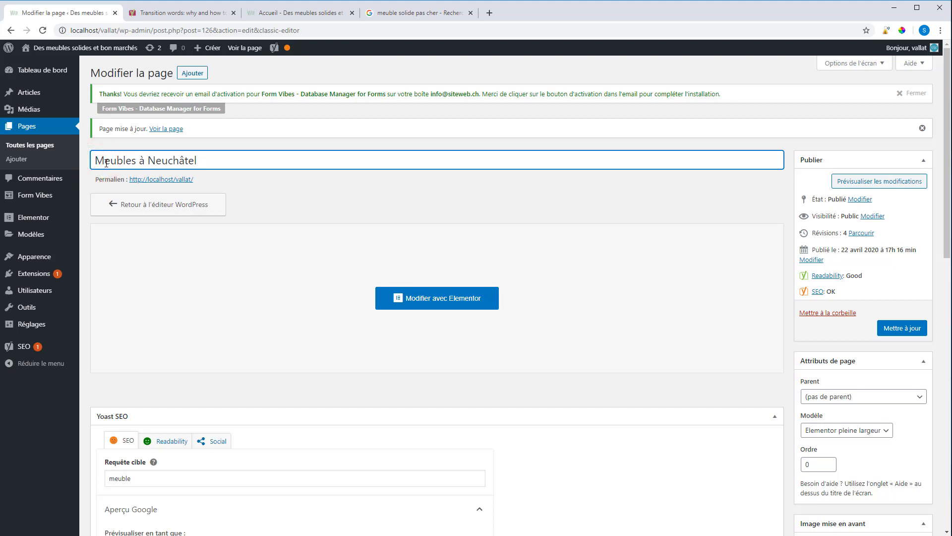
type("Meul")
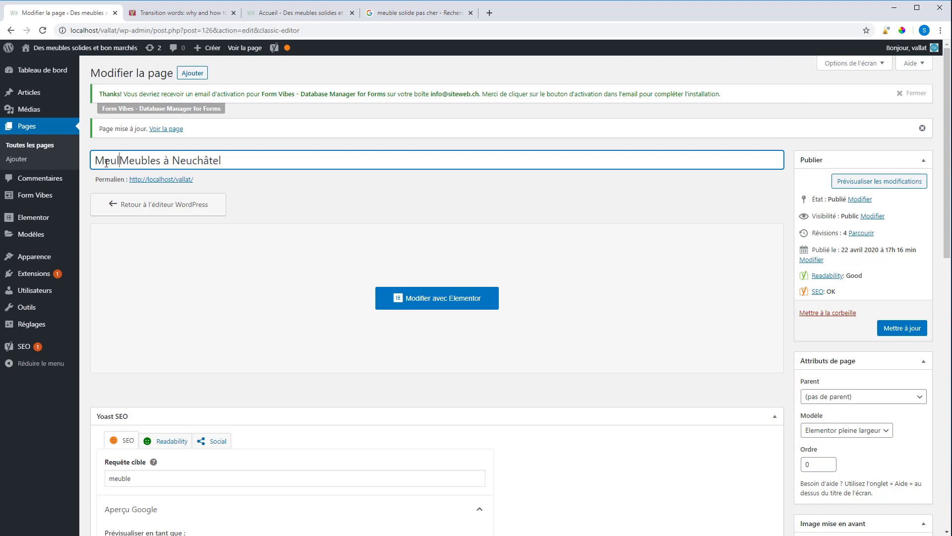
type("eutruc")
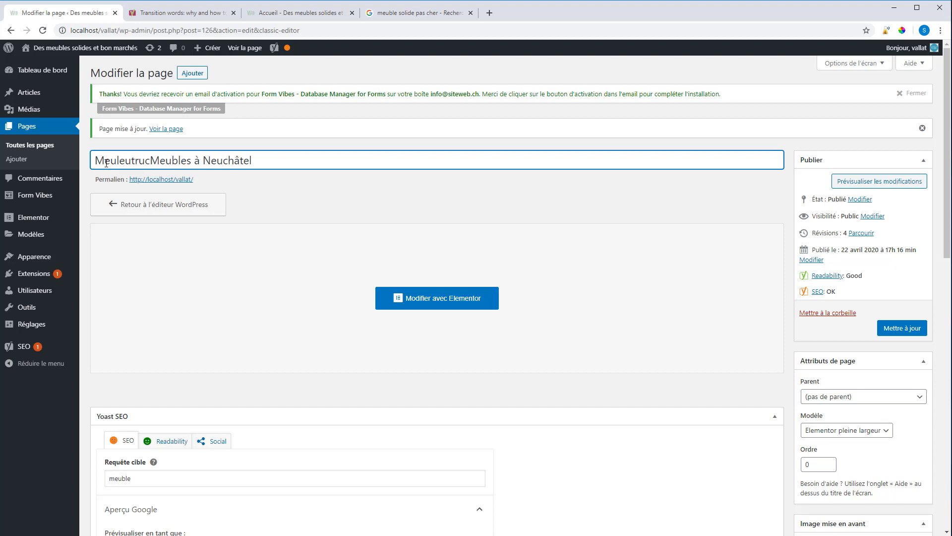
type(" -")
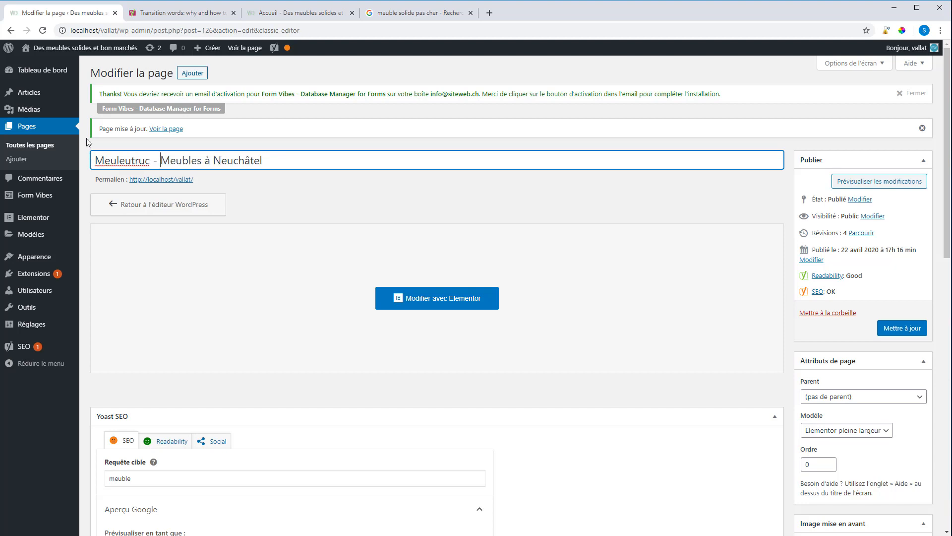
double_click(170, 161)
left_click(116, 160)
type("b")
left_click(129, 160)
key("Delete")
left_click_drag(179, 161, 159, 160)
key("BackSpace")
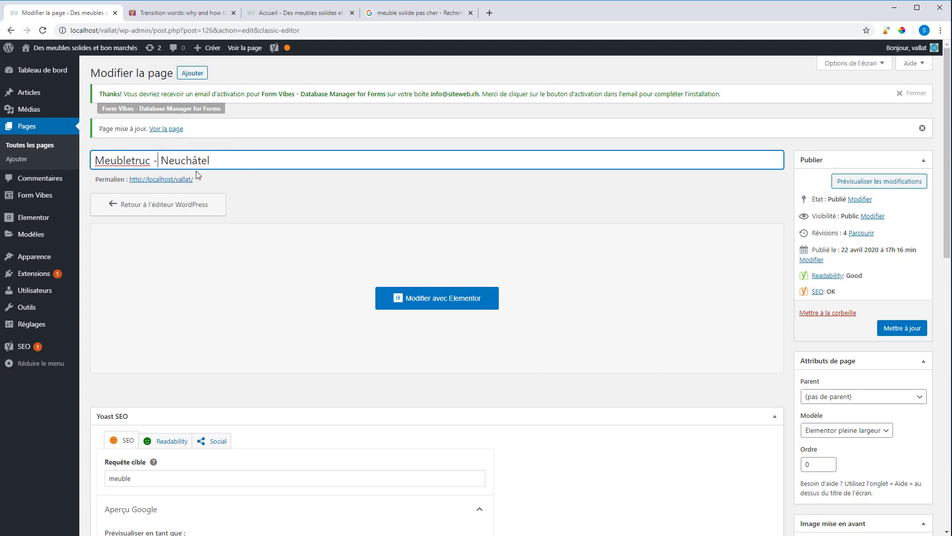
Step: Check the Google preview of the new title and update the page to save it
scroll(293, 312, "down", 5)
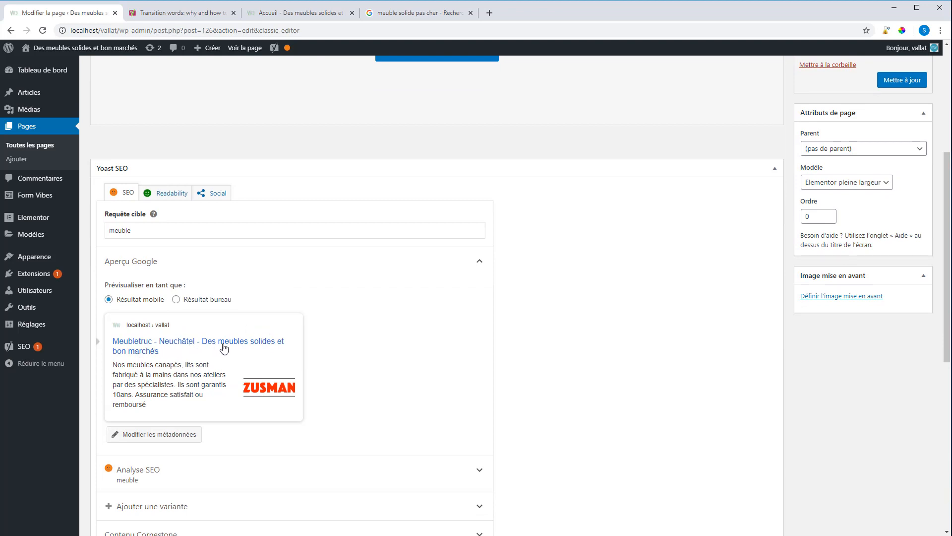
scroll(776, 141, "up", 2)
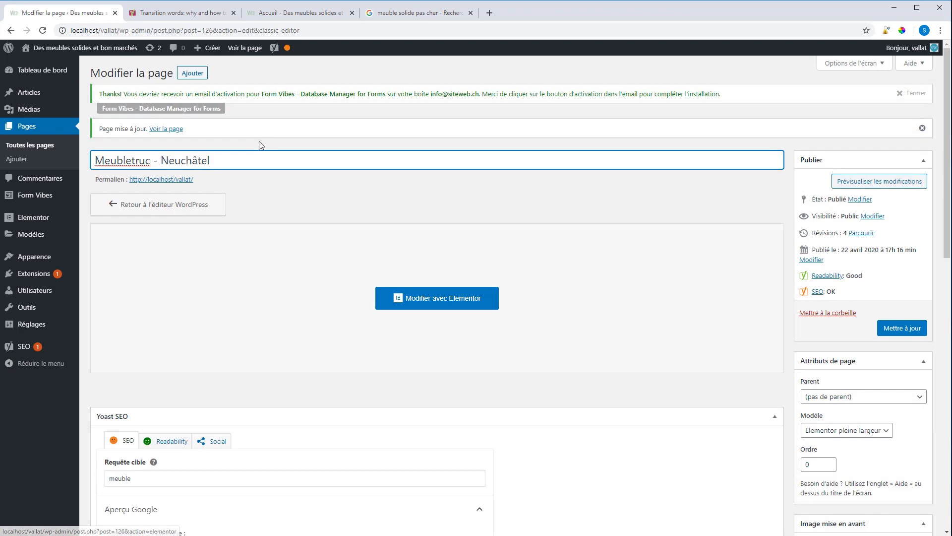
left_click(229, 153)
left_click(898, 333)
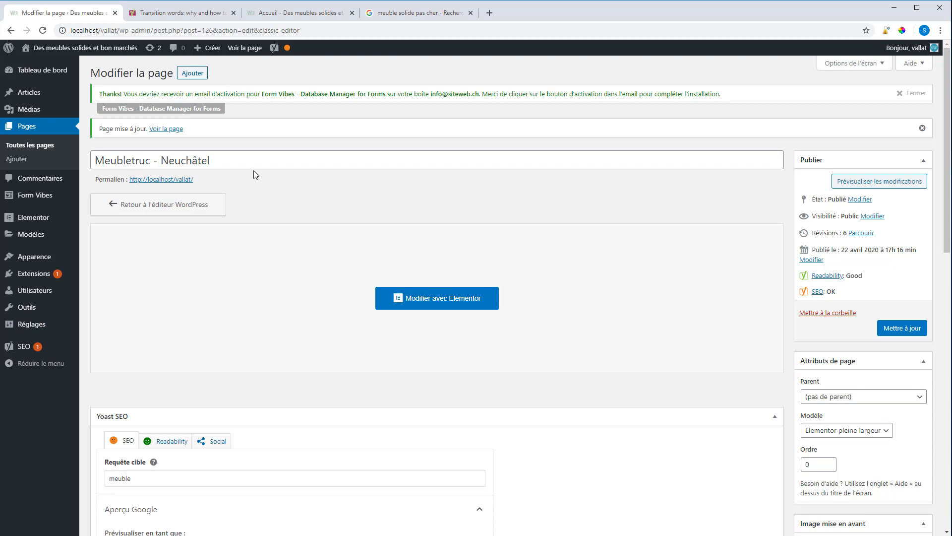
Step: Reload the site's home page to check the new title in the navigation and browser tab, and return to the page editor
triple_click(213, 158)
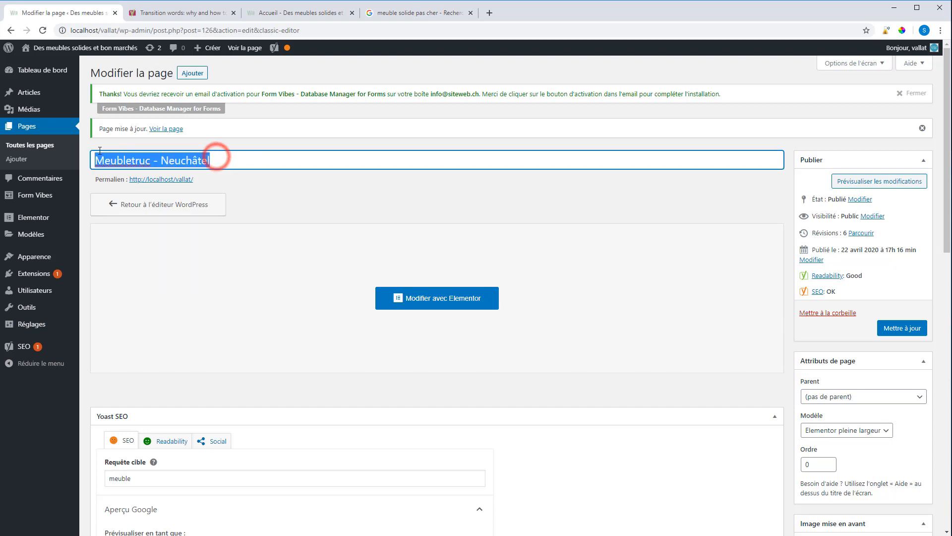
left_click(254, 13)
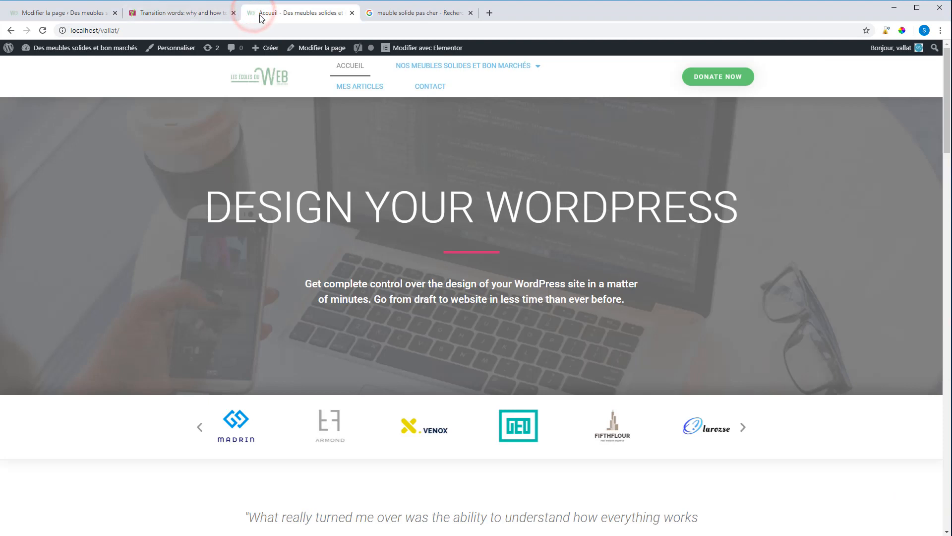
left_click(42, 30)
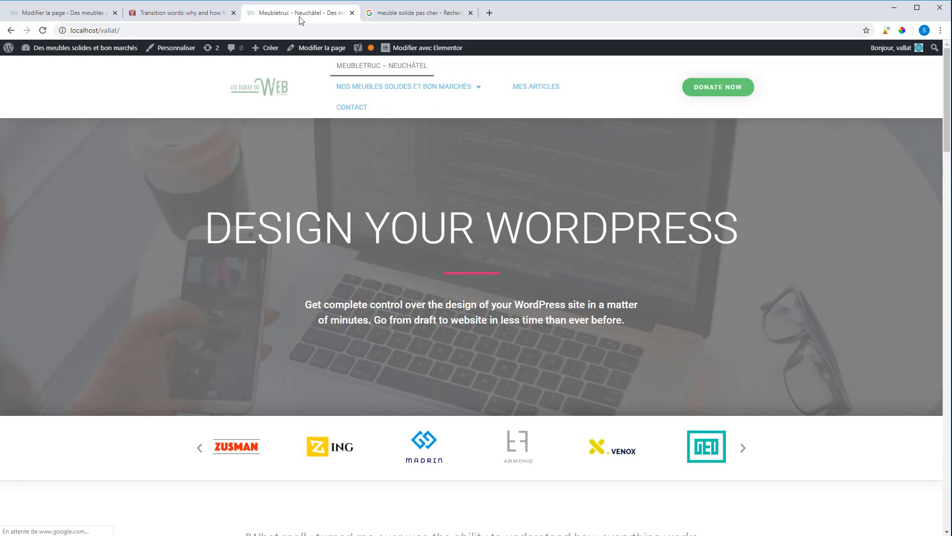
left_click(166, 14)
left_click(100, 14)
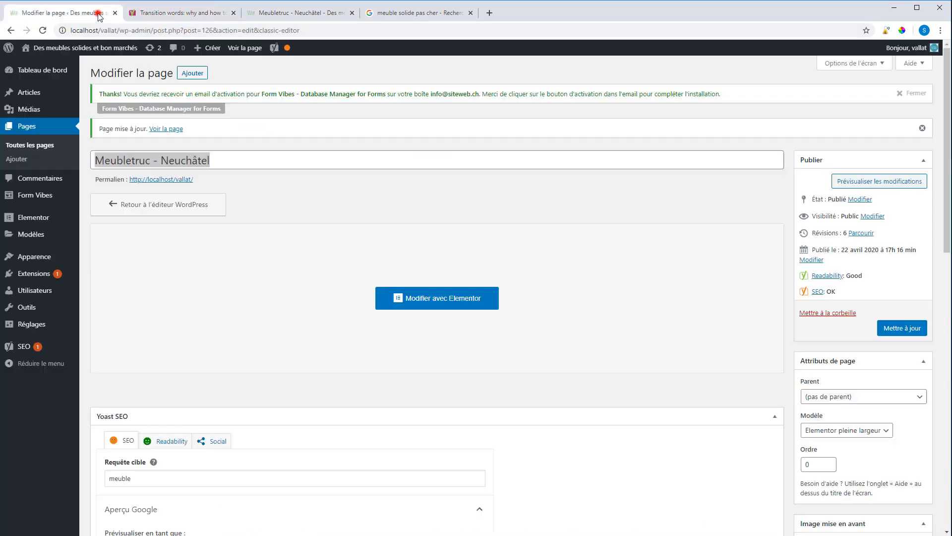
Step: Review the Yoast SEO sections and the page settings below them, ending back at the page title
scroll(425, 313, "down", 6)
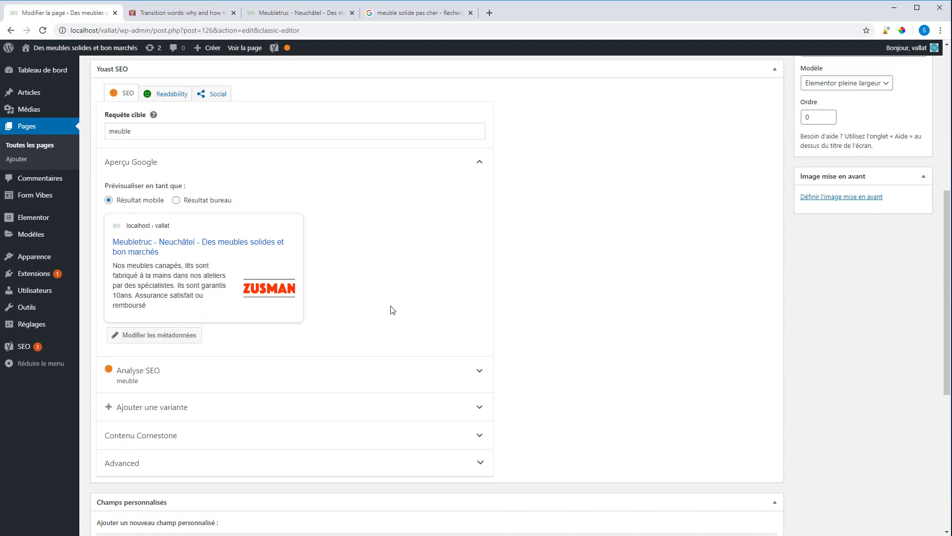
scroll(390, 308, "down", 2)
scroll(348, 313, "down", 6)
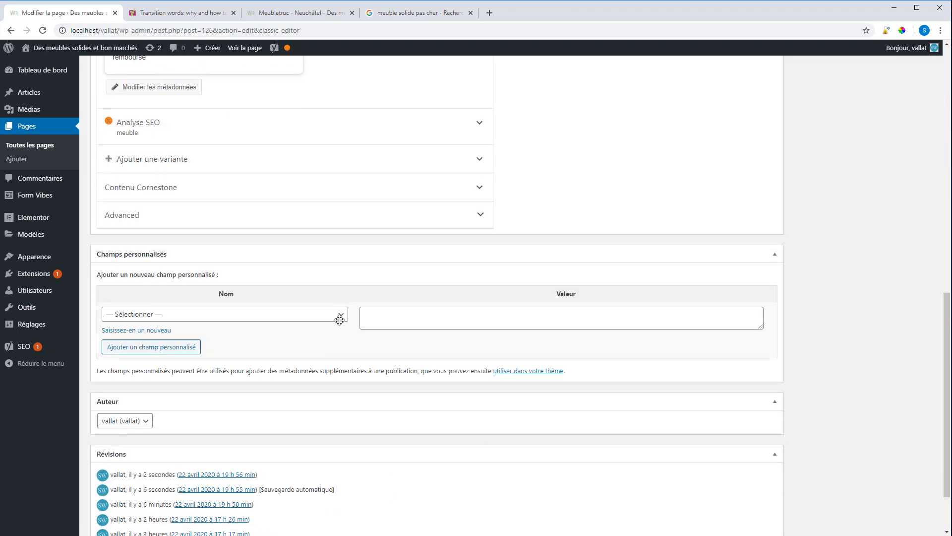
scroll(349, 355, "up", 7)
scroll(347, 349, "up", 3)
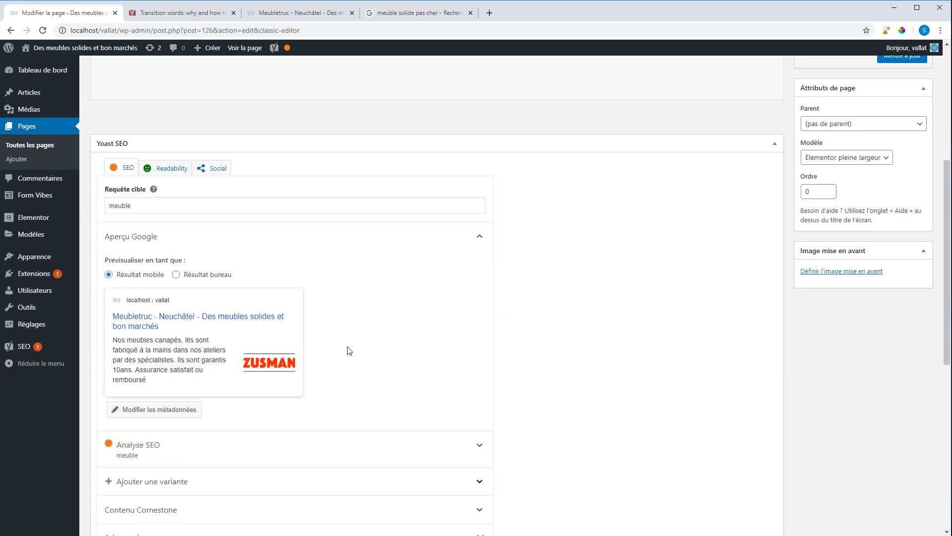
scroll(437, 332, "up", 4)
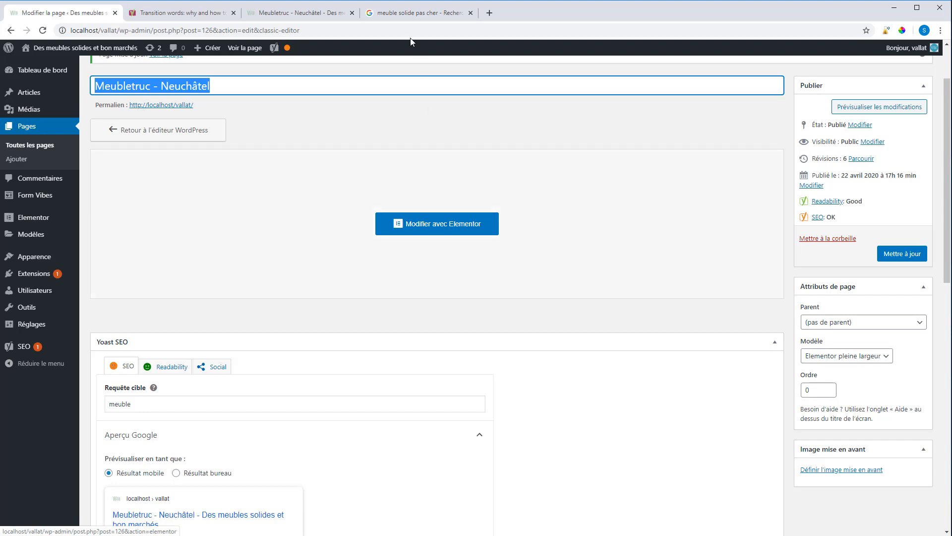
Step: Switch to the Google results for "meuble solide pas cher" and examine the titles and descriptions of the competing organic listings
left_click(407, 13)
scroll(189, 488, "up", 2)
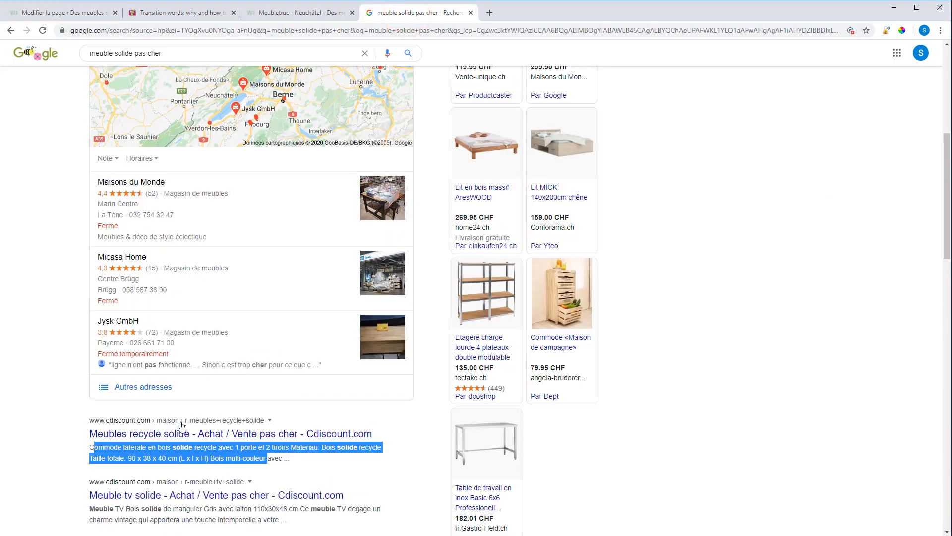
scroll(191, 474, "down", 7)
scroll(198, 317, "down", 5)
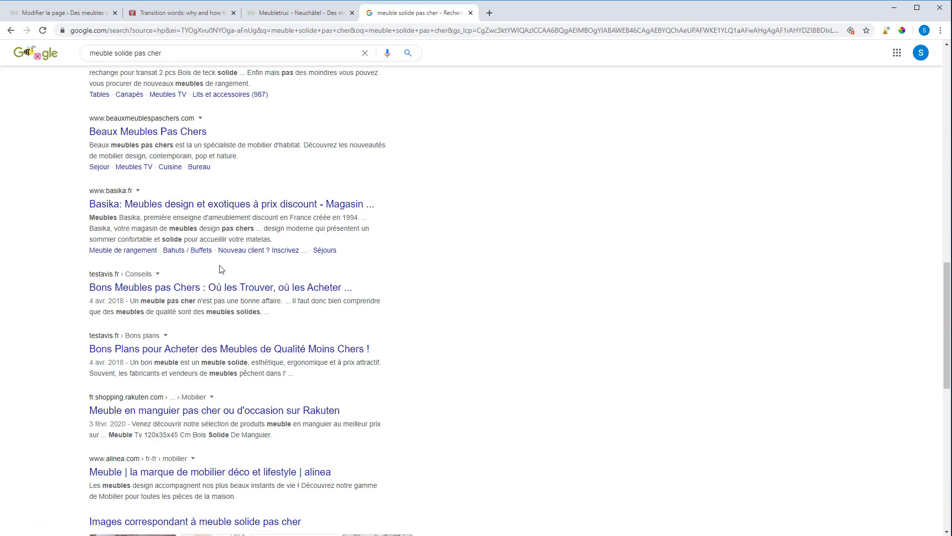
scroll(221, 268, "up", 3)
scroll(221, 268, "up", 4)
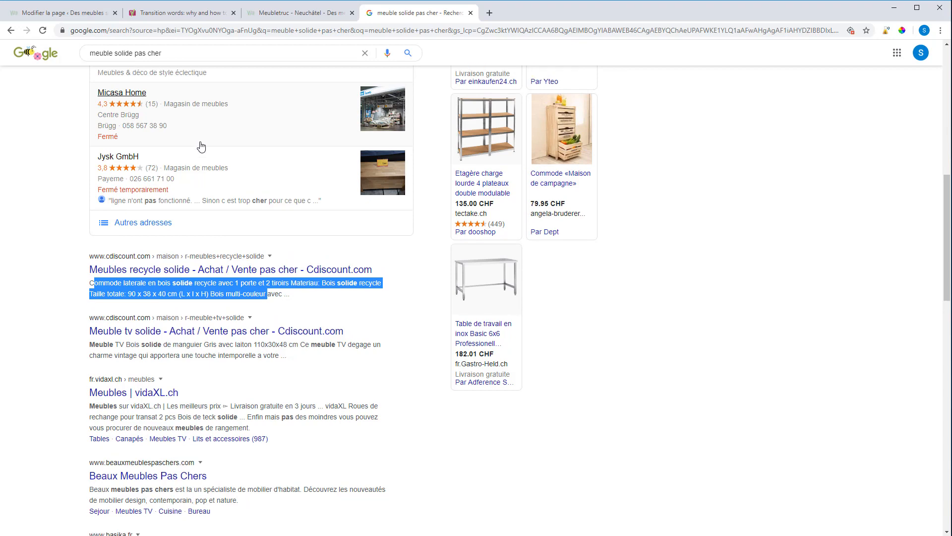
scroll(203, 149, "down", 1)
scroll(208, 144, "up", 3)
scroll(209, 132, "down", 4)
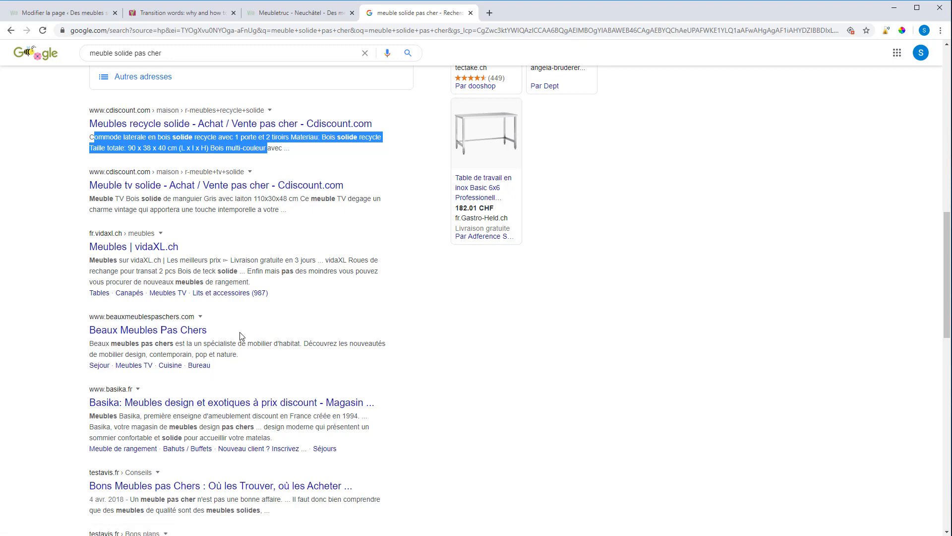
scroll(283, 302, "up", 2)
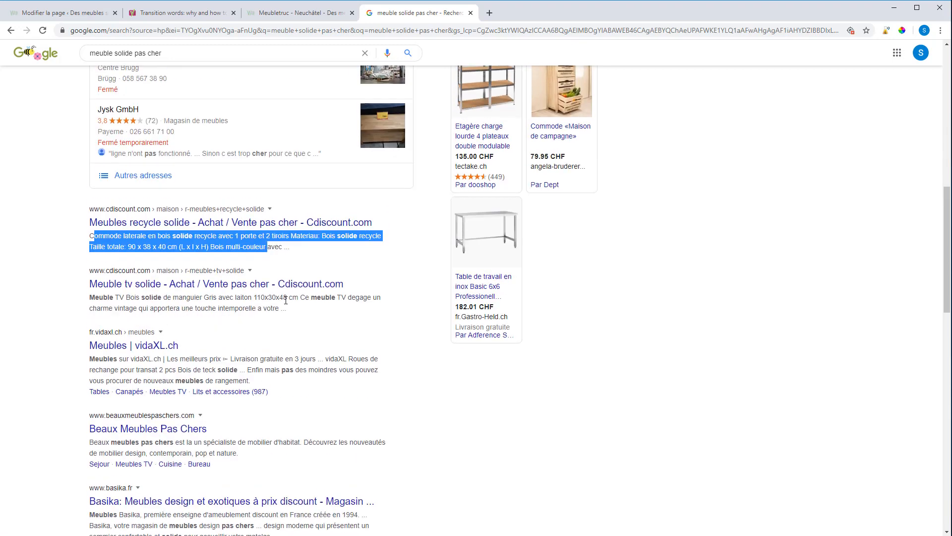
Step: Compare the paid ads, sponsored shopping results and local map listings with the organic results on the Google page
scroll(310, 305, "up", 10)
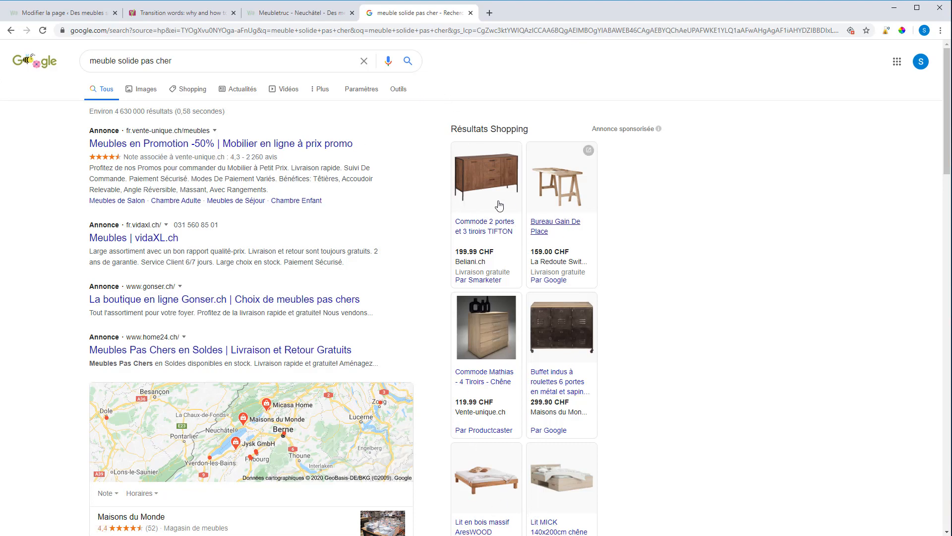
scroll(500, 353, "down", 2)
scroll(490, 393, "down", 2)
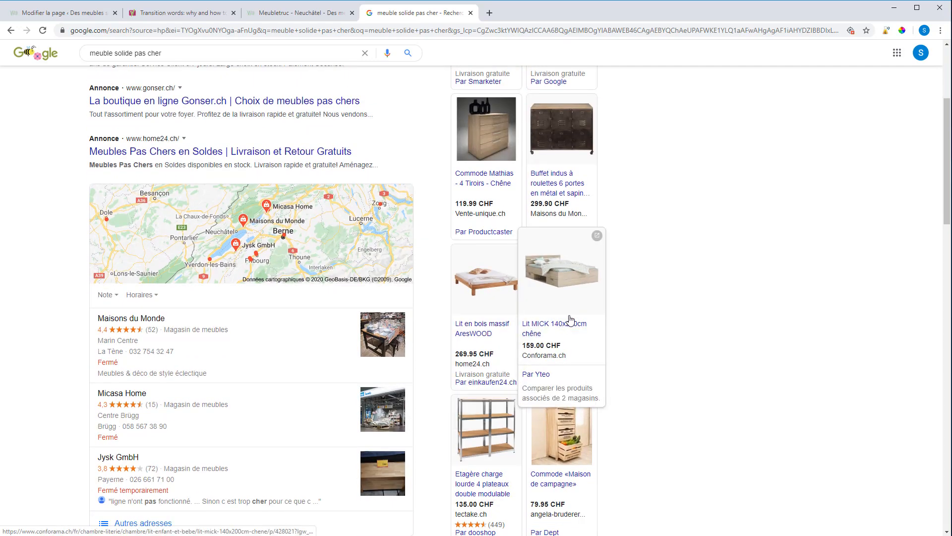
scroll(580, 368, "up", 4)
scroll(491, 278, "down", 2)
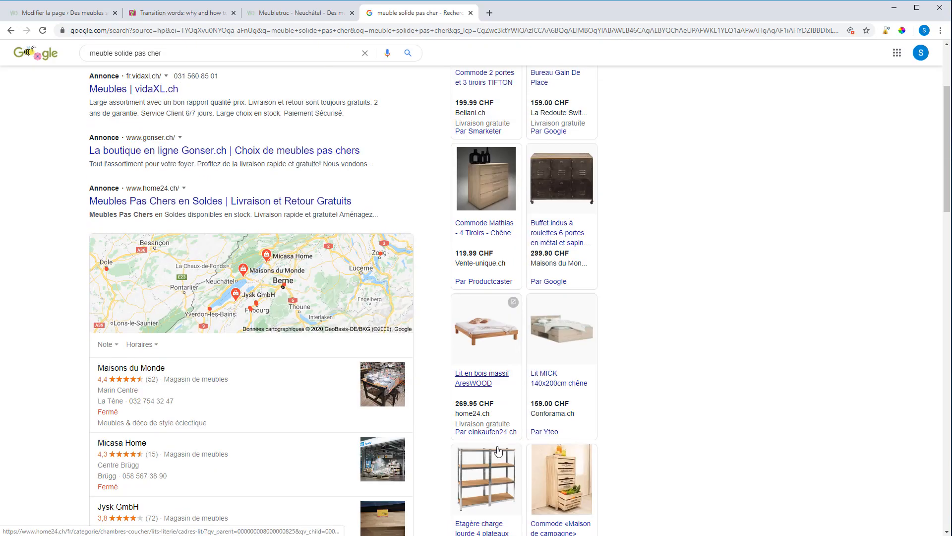
scroll(496, 248, "up", 2)
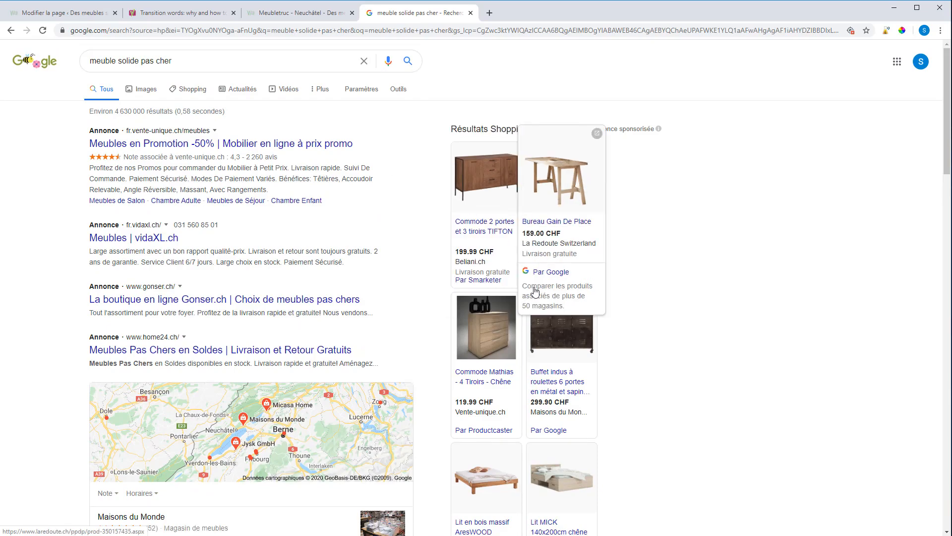
scroll(545, 347, "down", 8)
scroll(590, 379, "down", 9)
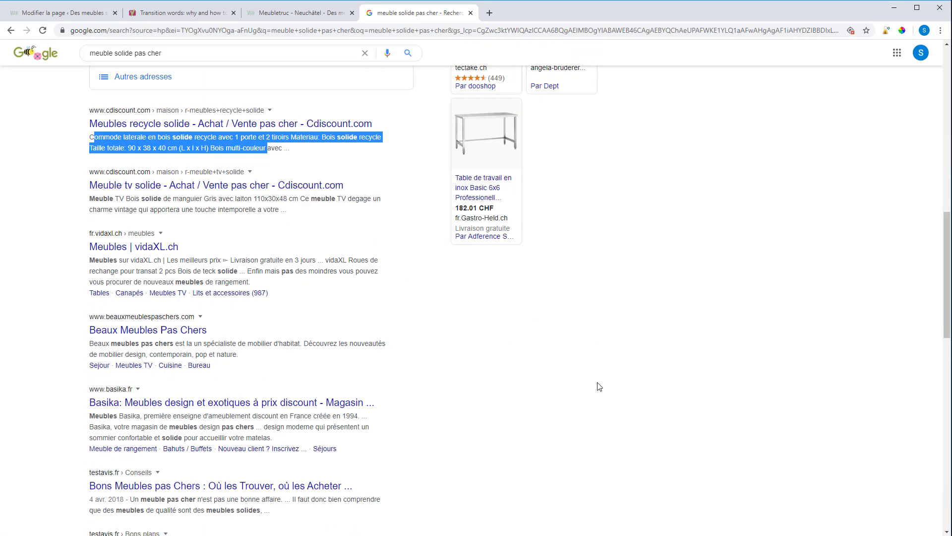
scroll(581, 330, "up", 17)
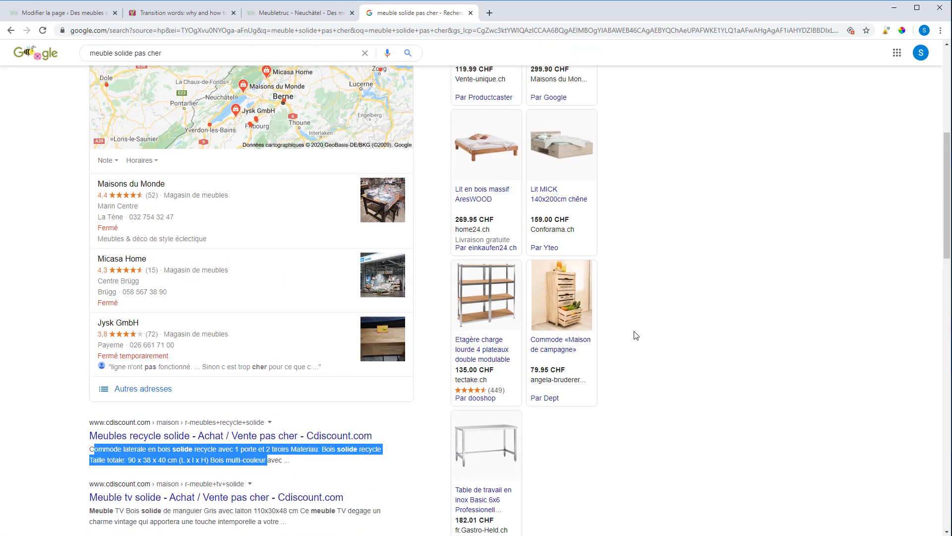